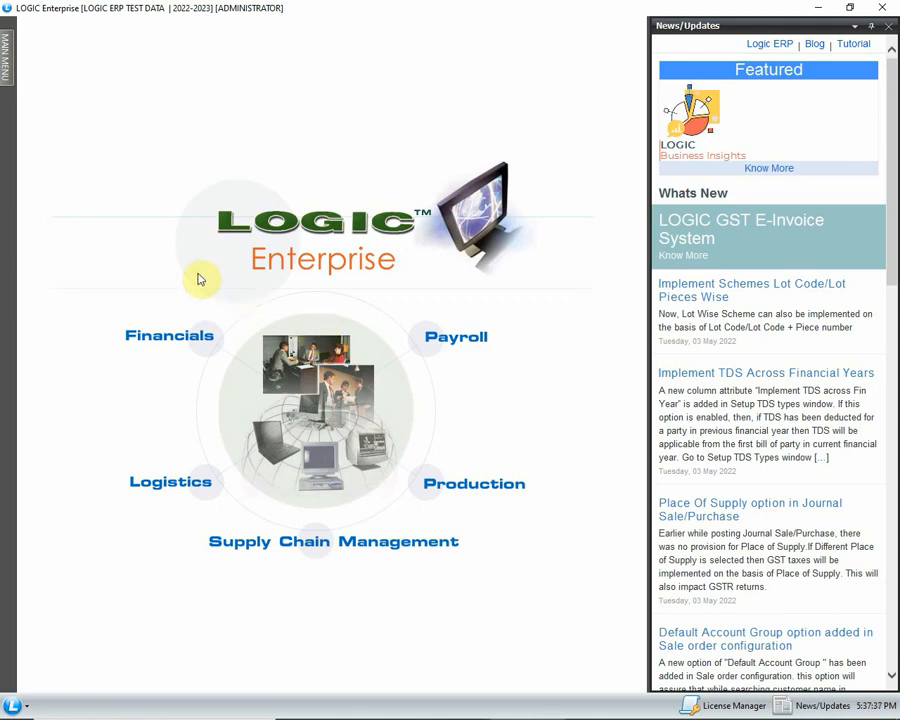
# Open the Sale Register - Cross Tab report from the Sale Registers group of Reports/Queries.
pyautogui.moveTo(10, 76)
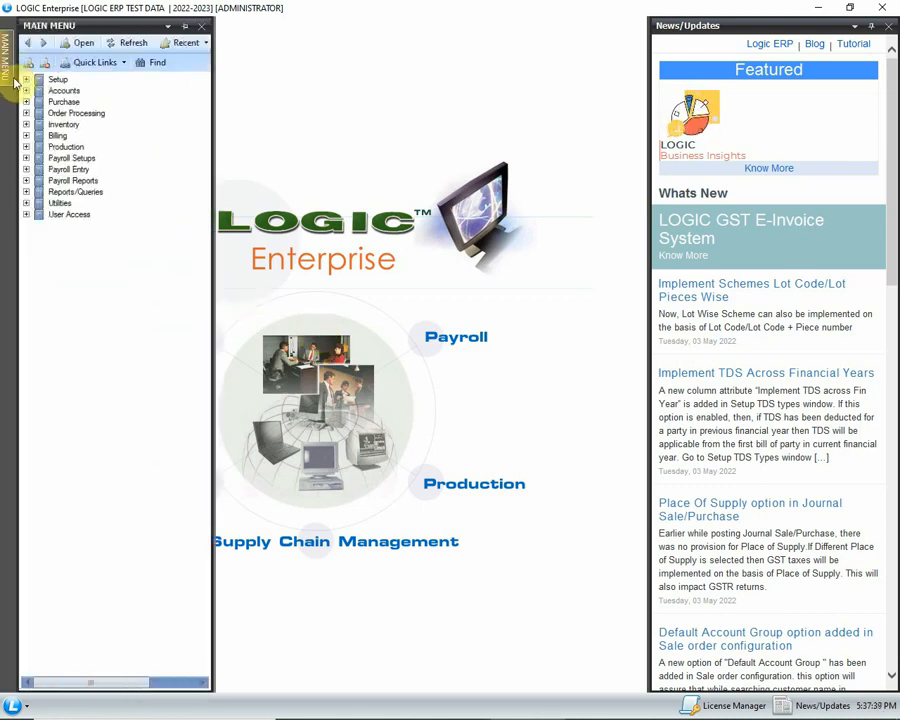
pyautogui.click(76, 191)
pyautogui.click(27, 191)
pyautogui.click(50, 248)
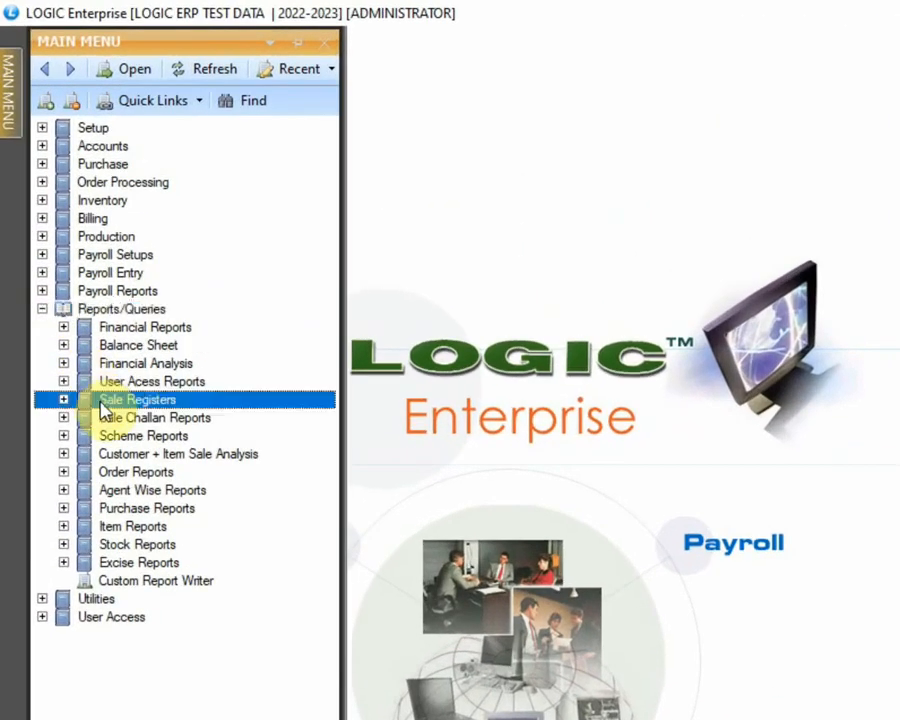
pyautogui.click(63, 400)
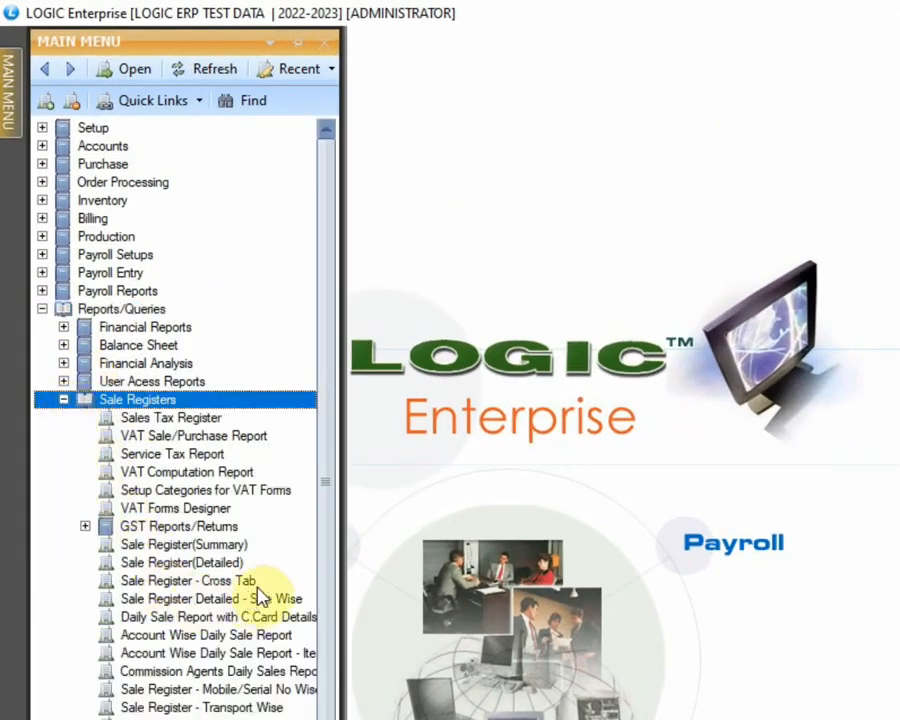
pyautogui.click(292, 582)
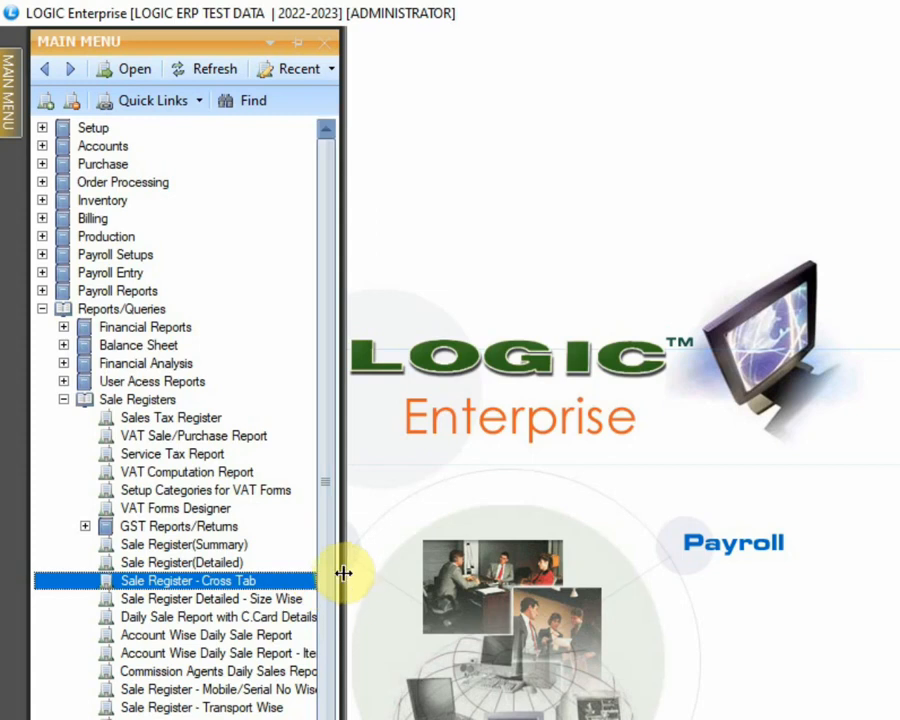
pyautogui.moveTo(360, 581); pyautogui.dragTo(437, 582)
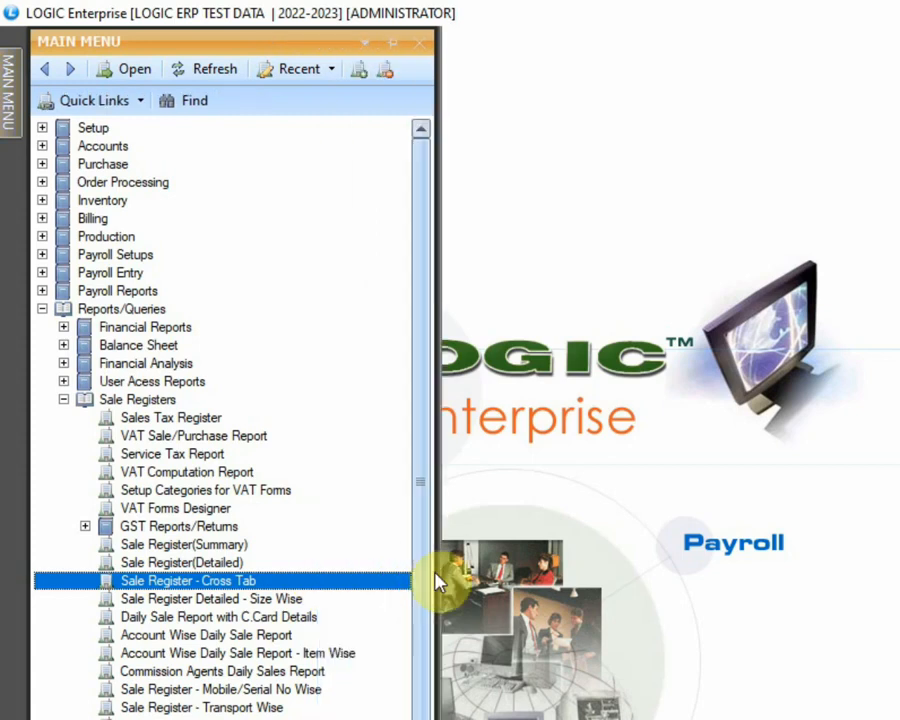
pyautogui.doubleClick(280, 584)
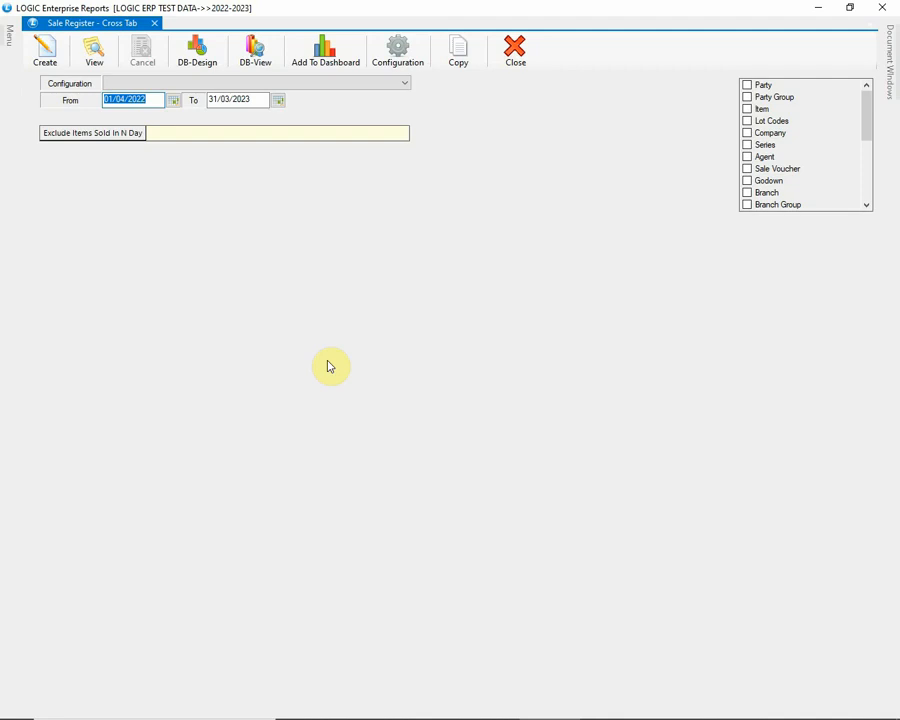
# Start a report configuration named SALE CROSS and bring up its report options.
pyautogui.click(416, 59)
pyautogui.write('SALE CROSS')
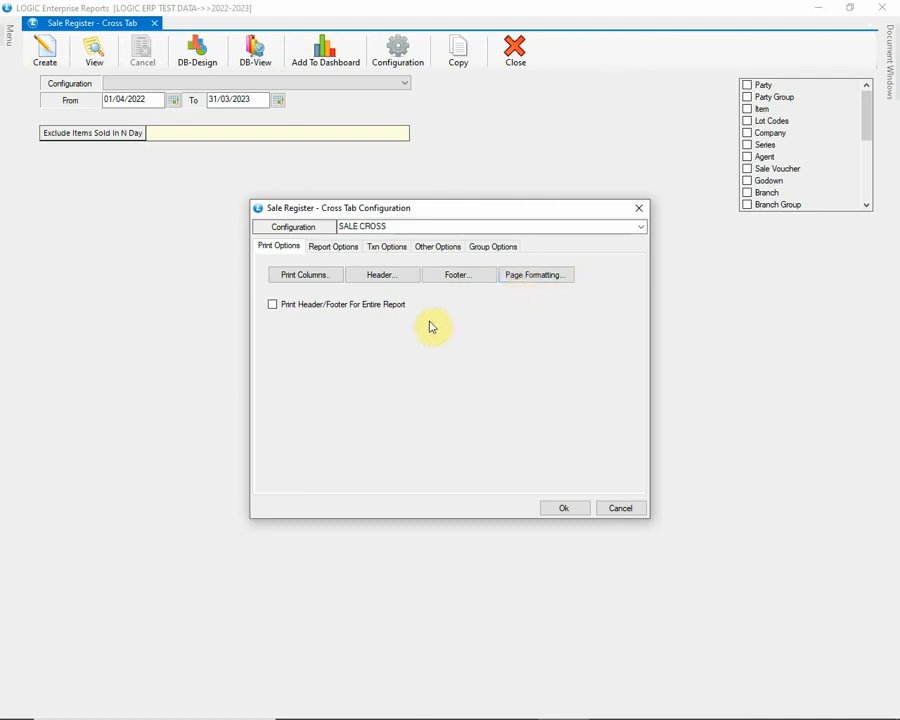
pyautogui.click(345, 251)
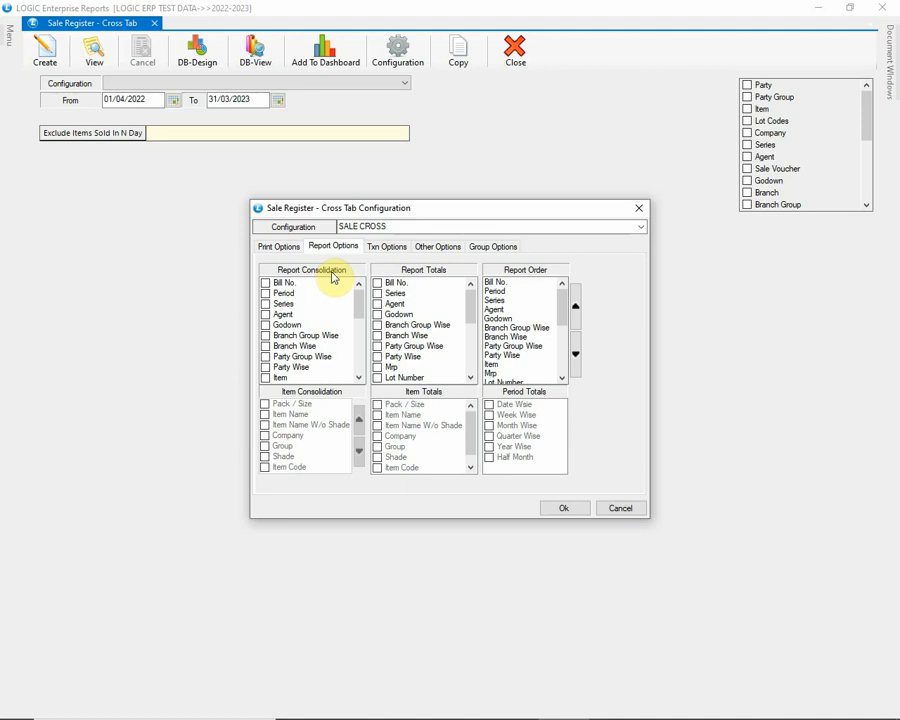
# Set the report consolidation to include Bill No., Party Wise, Item, Rate-1 and HSN.
pyautogui.moveTo(356, 300)
pyautogui.mouseDown()
pyautogui.moveTo(358, 374)
pyautogui.moveTo(370, 303)
pyautogui.mouseUp()
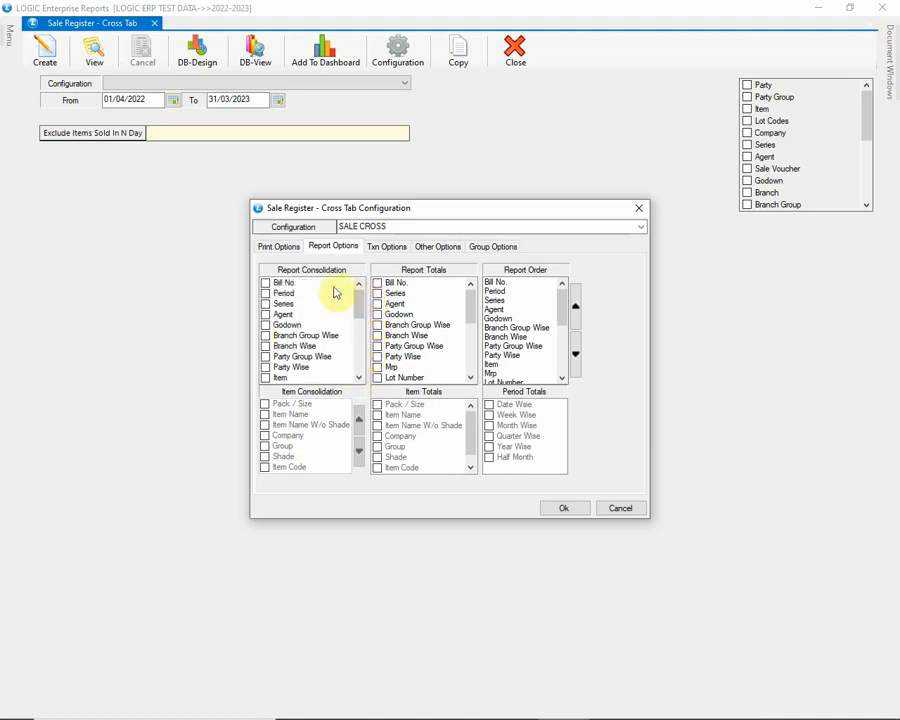
pyautogui.click(269, 285)
pyautogui.click(266, 284)
pyautogui.click(268, 294)
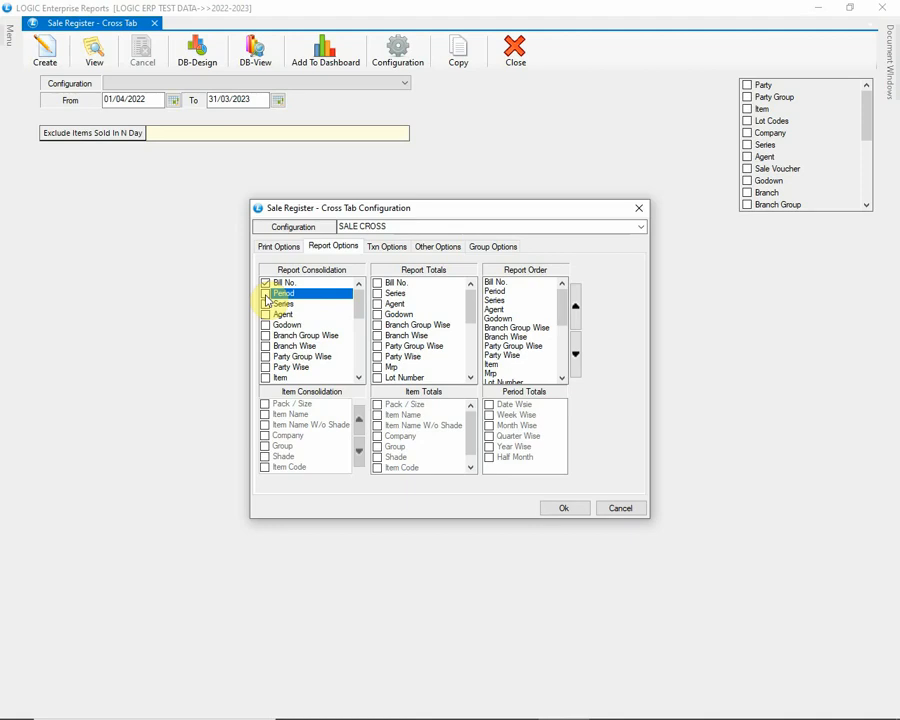
pyautogui.click(279, 368)
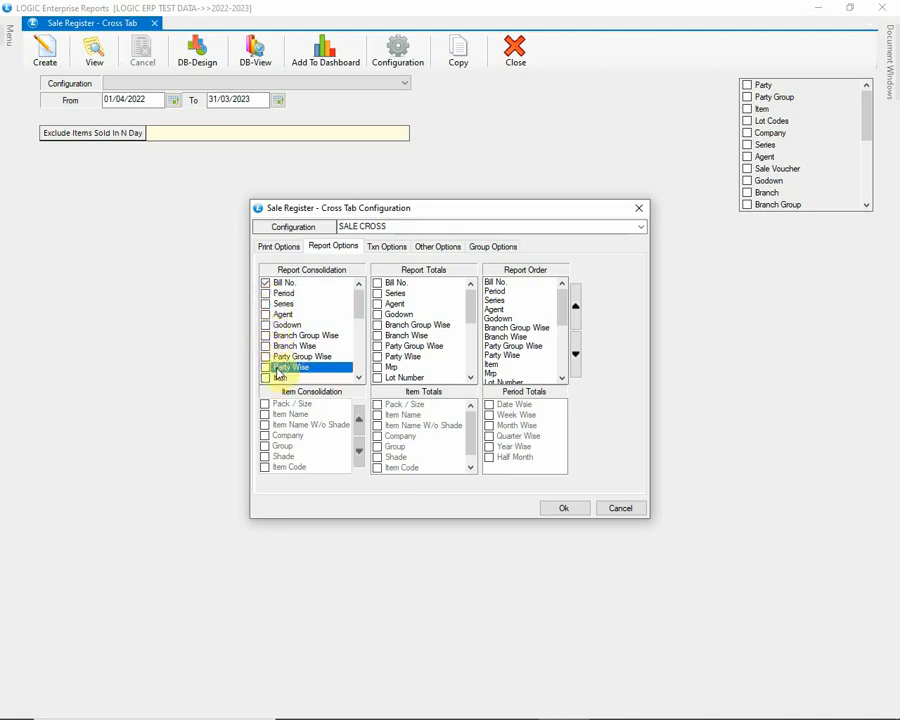
pyautogui.moveTo(360, 296); pyautogui.dragTo(362, 320)
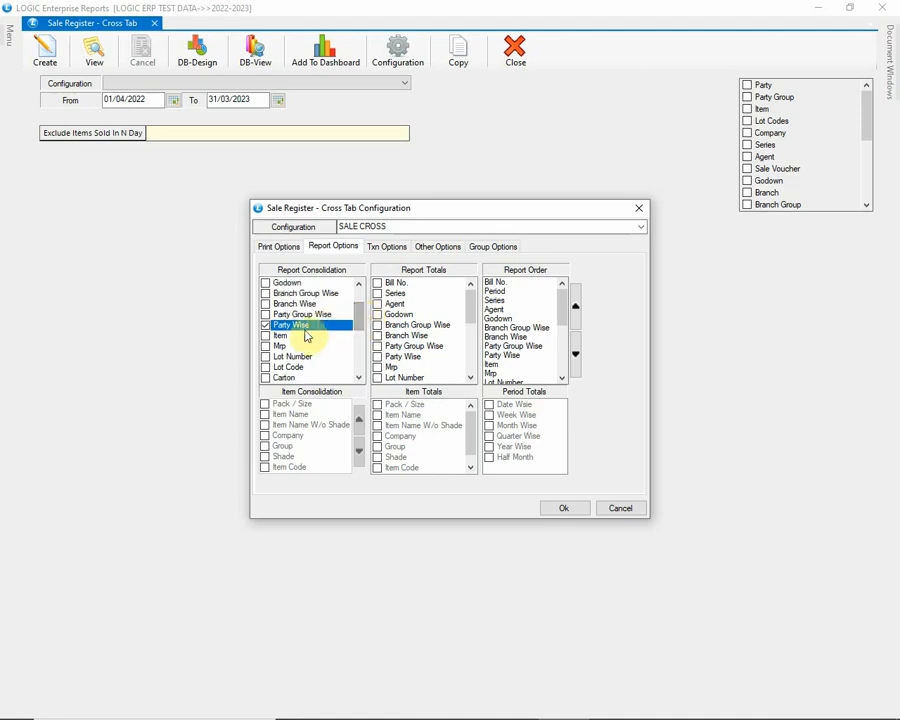
pyautogui.click(266, 337)
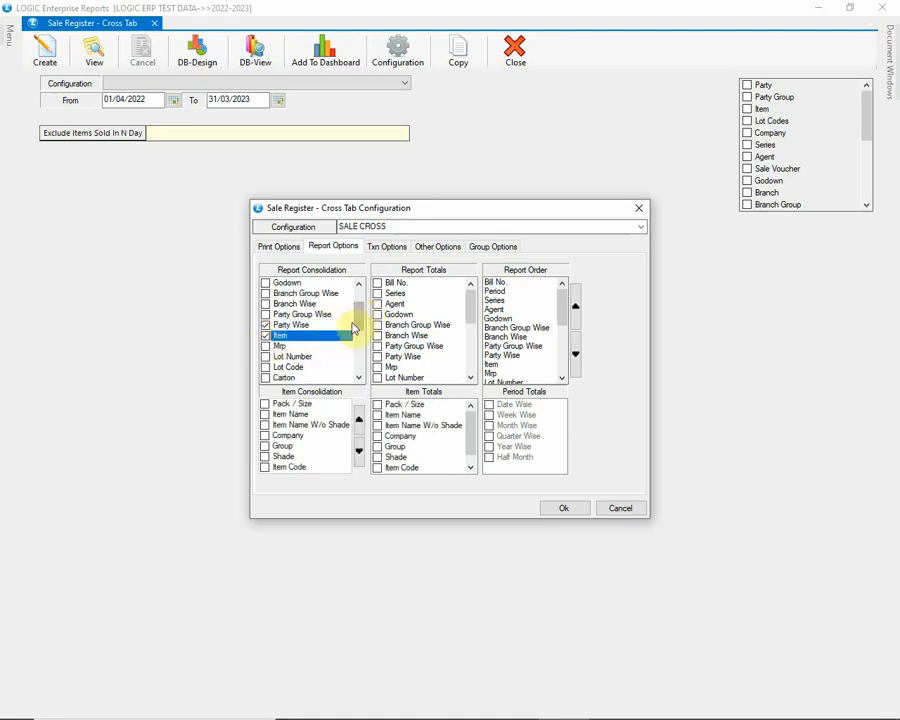
pyautogui.moveTo(358, 315); pyautogui.dragTo(360, 354)
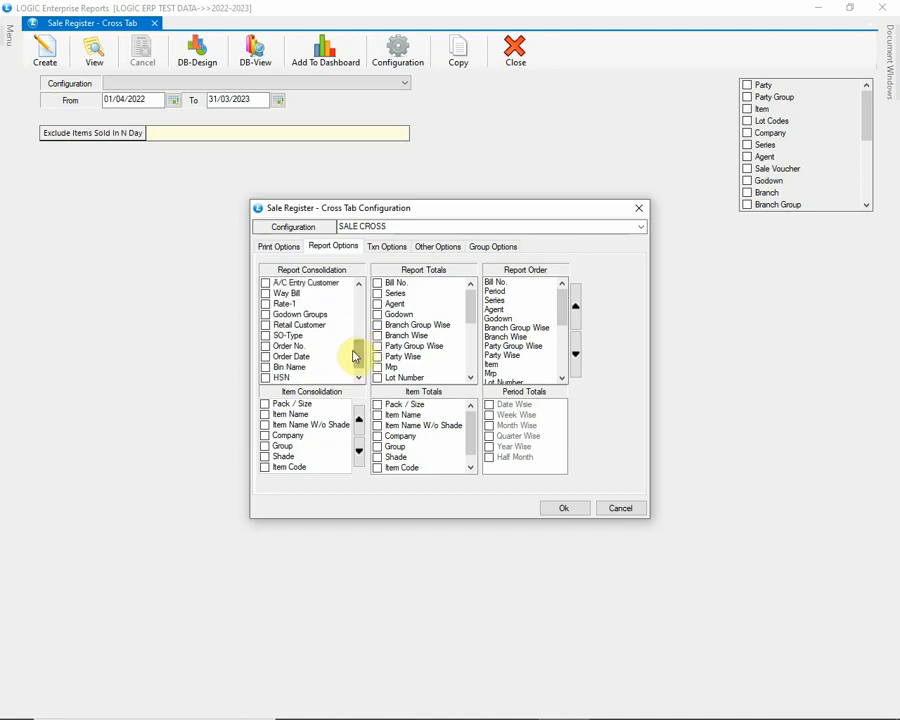
pyautogui.click(266, 306)
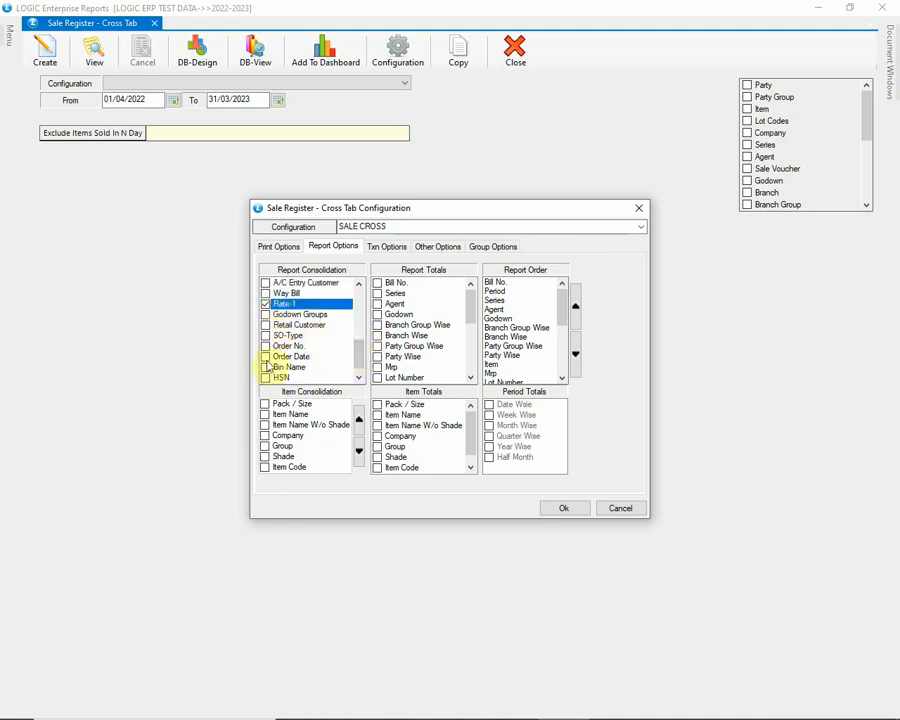
pyautogui.click(265, 378)
# Include Item Name and Company in the item consolidation, ordering Item Name first and Company second.
pyautogui.click(282, 406)
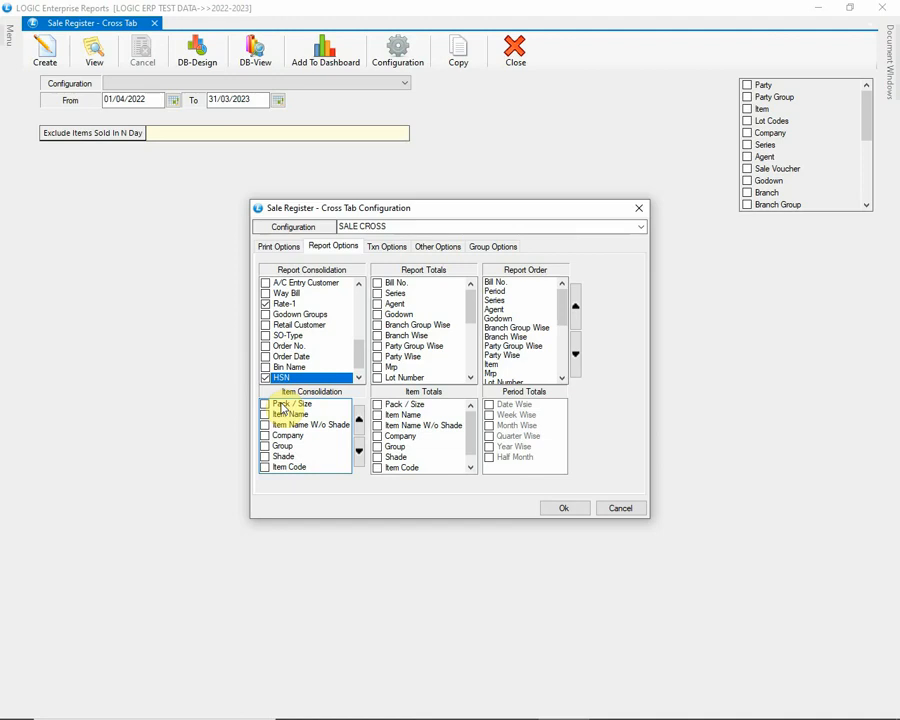
pyautogui.click(274, 414)
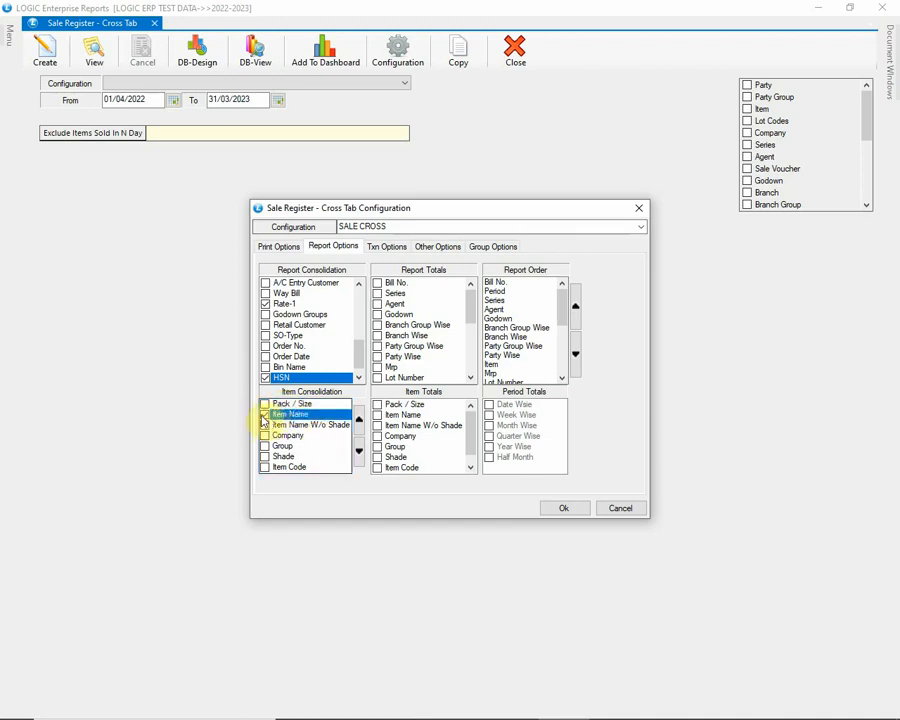
pyautogui.click(359, 424)
pyautogui.click(287, 436)
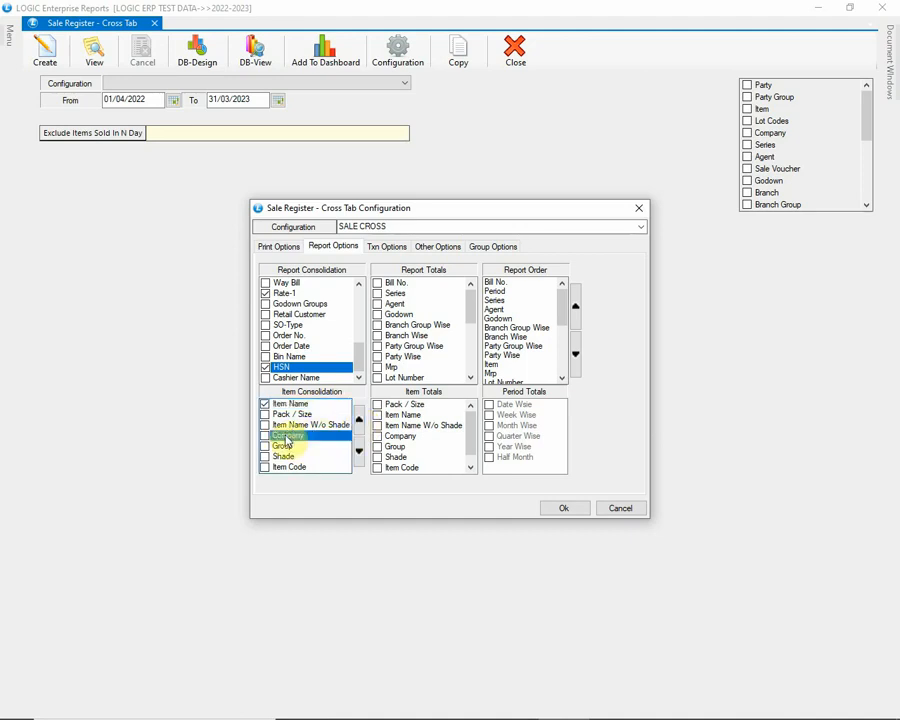
pyautogui.click(265, 436)
pyautogui.click(358, 421)
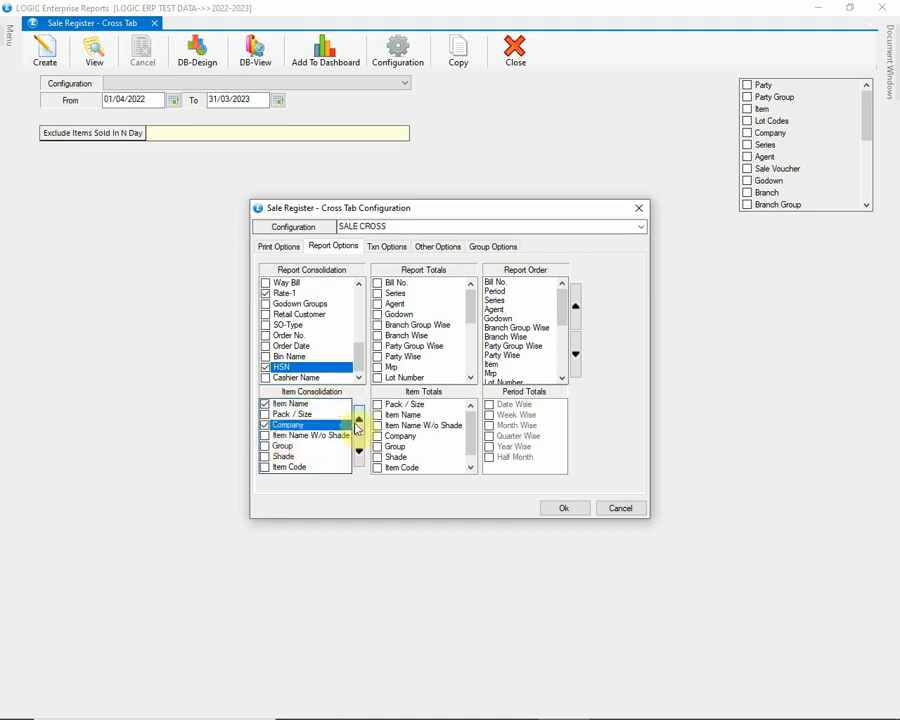
pyautogui.click(358, 421)
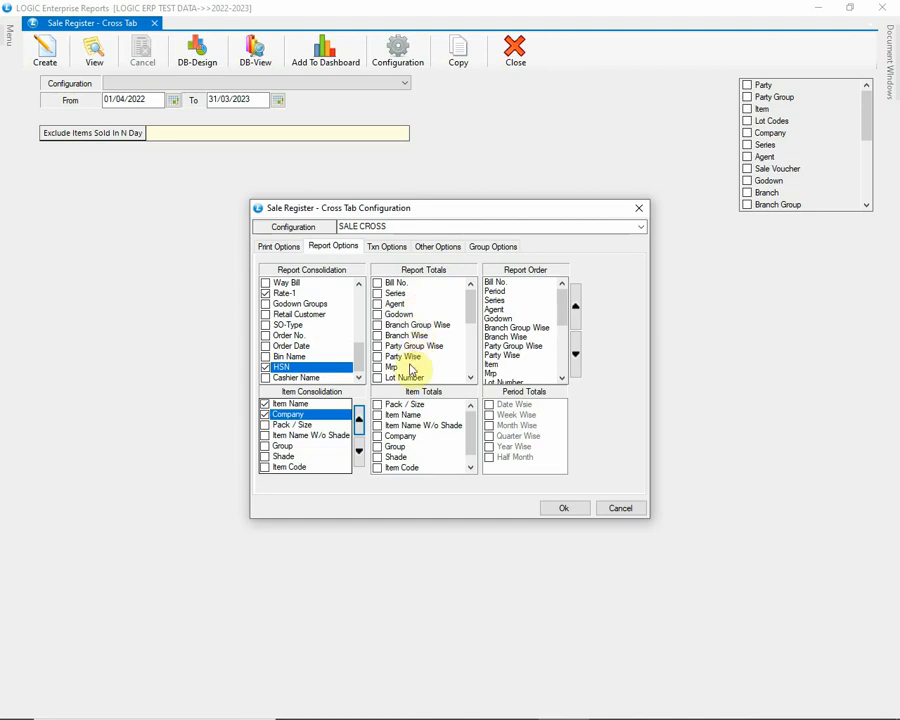
# Enable report totals for Bill No. and Grand Total.
pyautogui.click(380, 285)
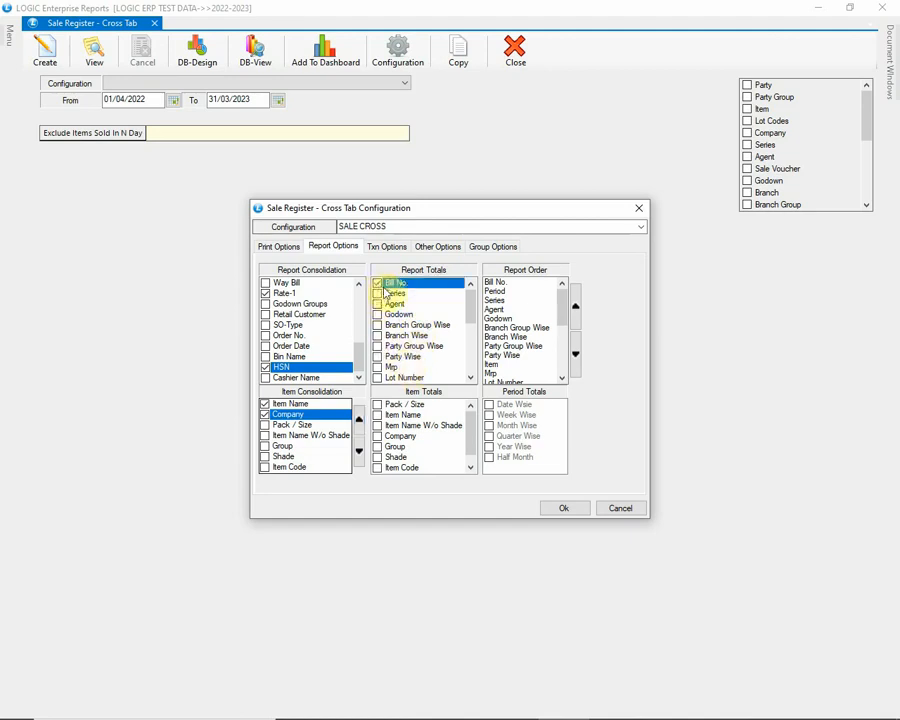
pyautogui.moveTo(470, 305); pyautogui.dragTo(471, 328)
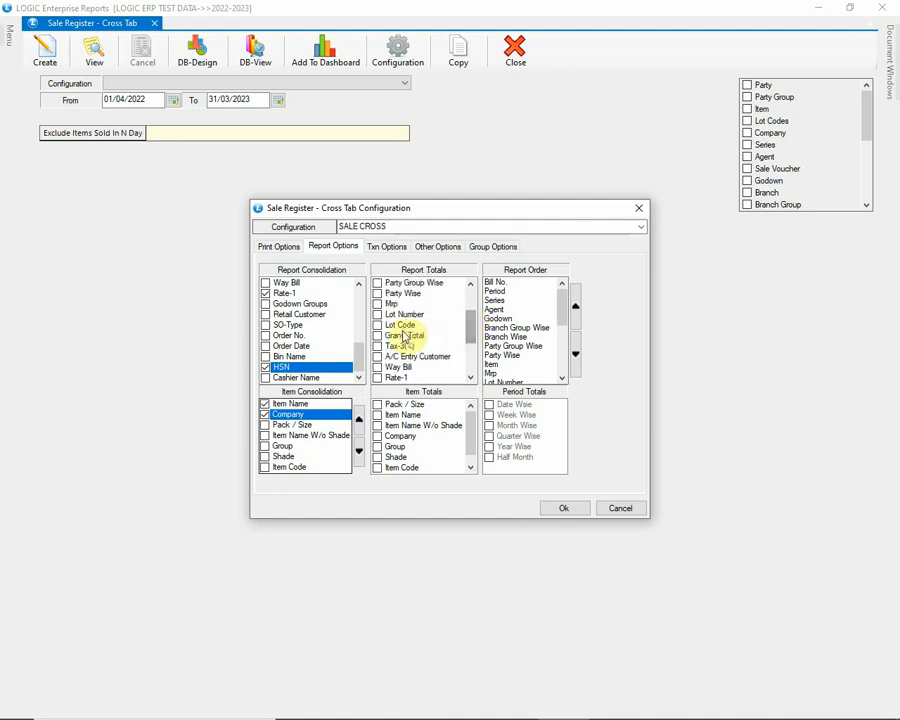
pyautogui.click(405, 336)
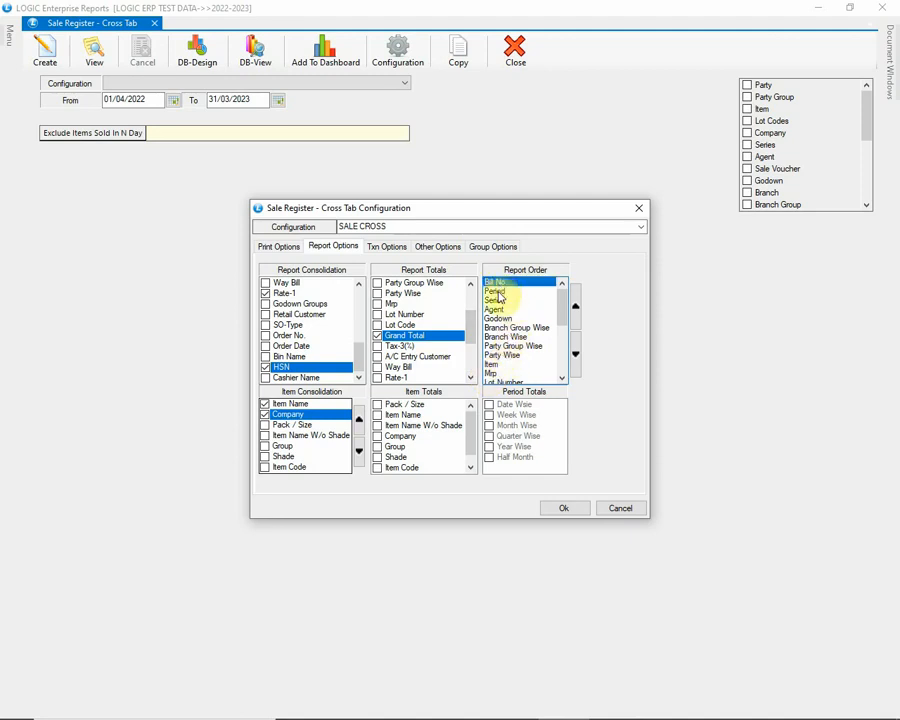
# Move Item up in the report order so that it directly follows Bill No.
pyautogui.click(498, 292)
pyautogui.click(500, 301)
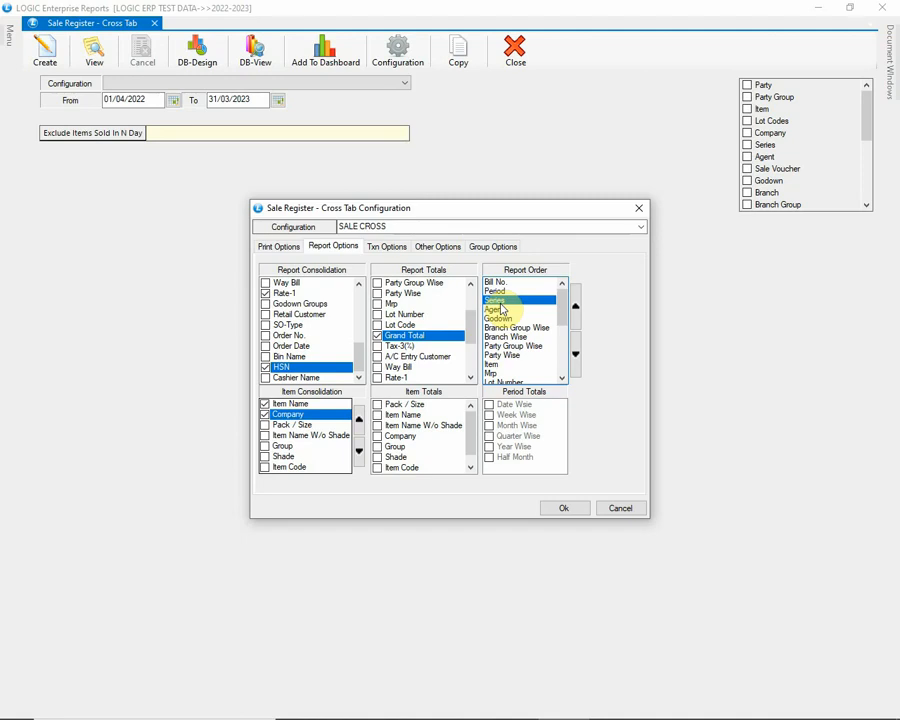
pyautogui.click(498, 310)
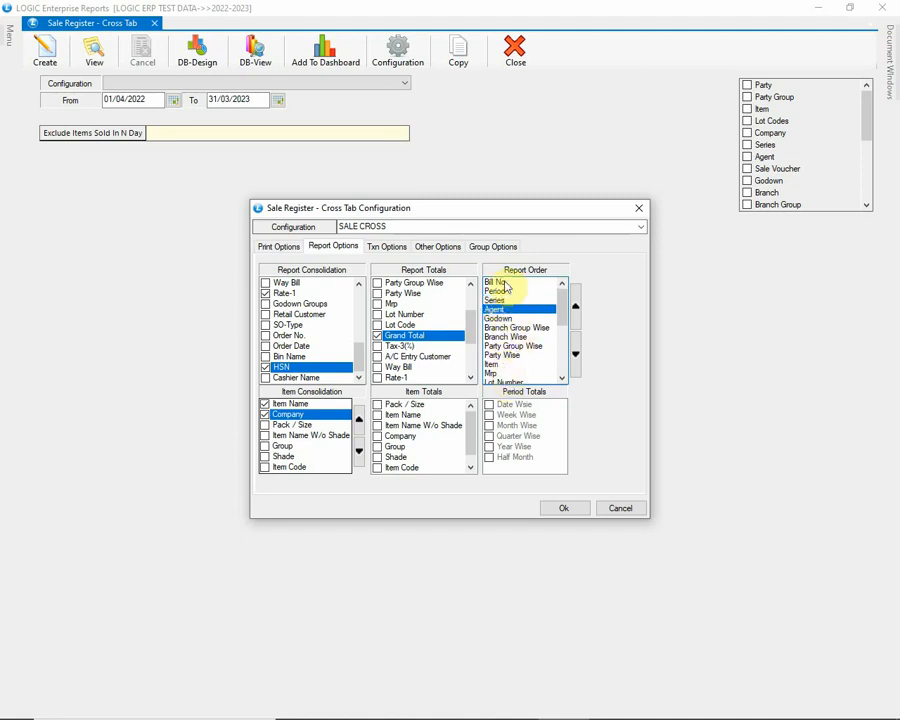
pyautogui.click(512, 366)
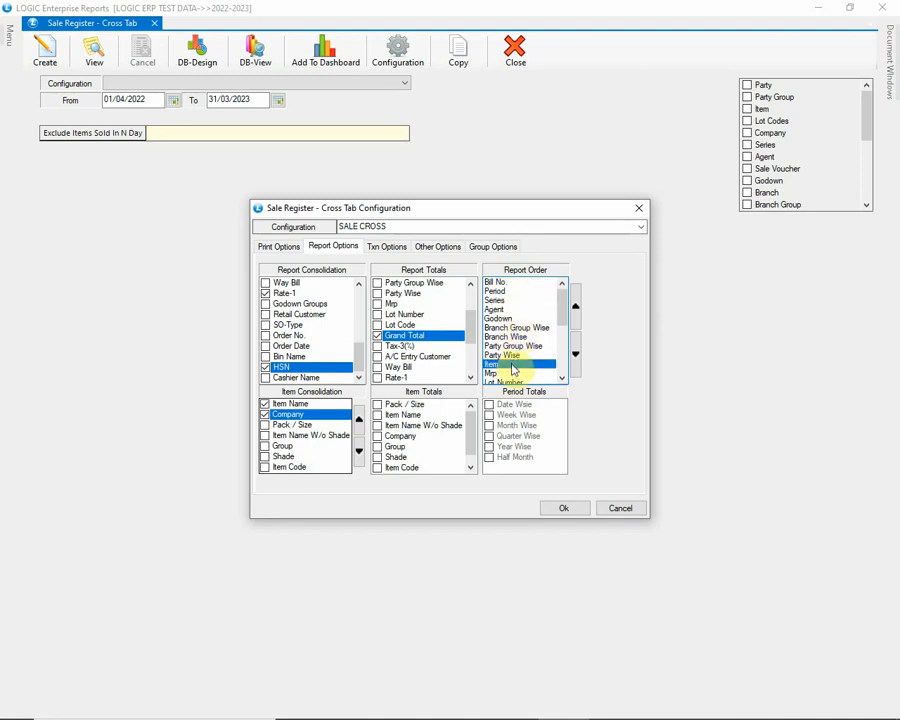
pyautogui.click(575, 306)
pyautogui.click(575, 306)
pyautogui.click(575, 306)
pyautogui.click(575, 308)
pyautogui.click(575, 308)
pyautogui.click(575, 308)
pyautogui.click(575, 308)
pyautogui.click(575, 308)
pyautogui.click(504, 283)
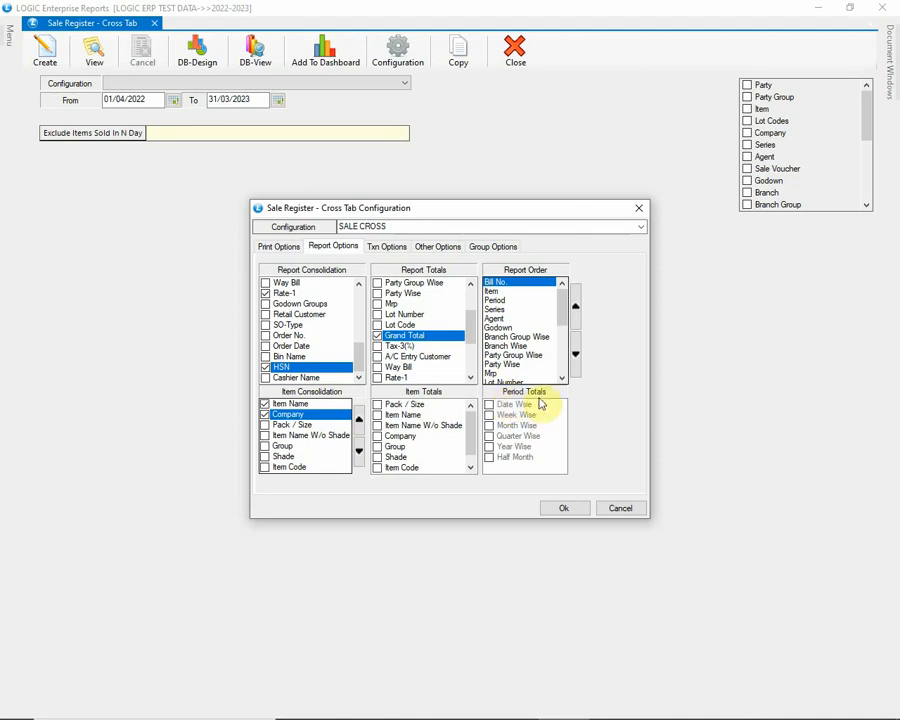
# Add Period to the report consolidation so that the period totals can be chosen.
pyautogui.moveTo(361, 353); pyautogui.dragTo(357, 295)
pyautogui.click(283, 294)
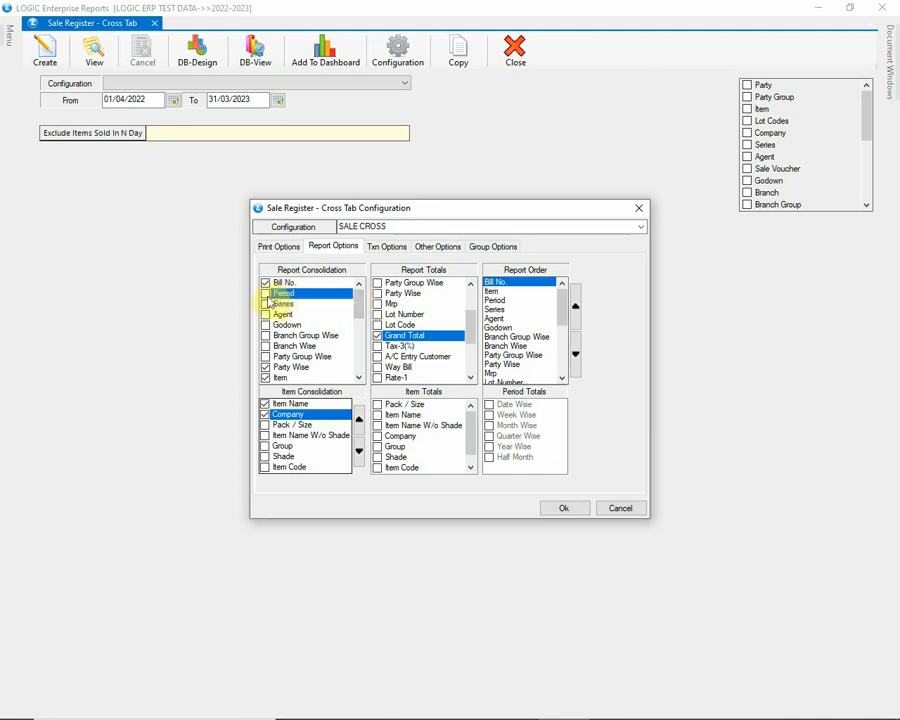
pyautogui.click(266, 295)
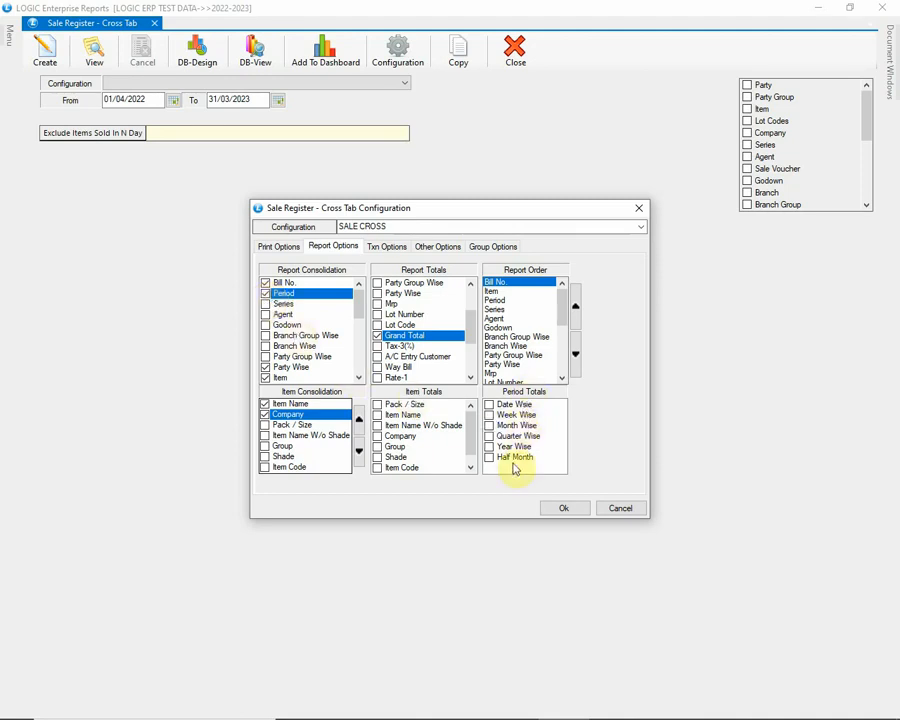
pyautogui.click(518, 414)
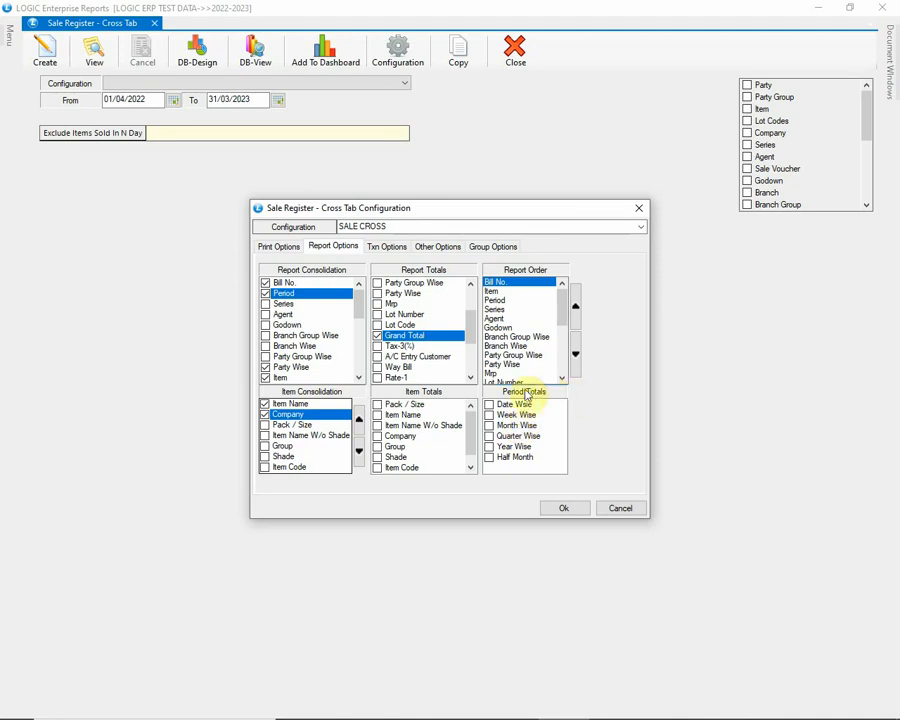
# Select Total Qty as both transaction type and transaction total, and show TXN types as columns.
pyautogui.click(384, 247)
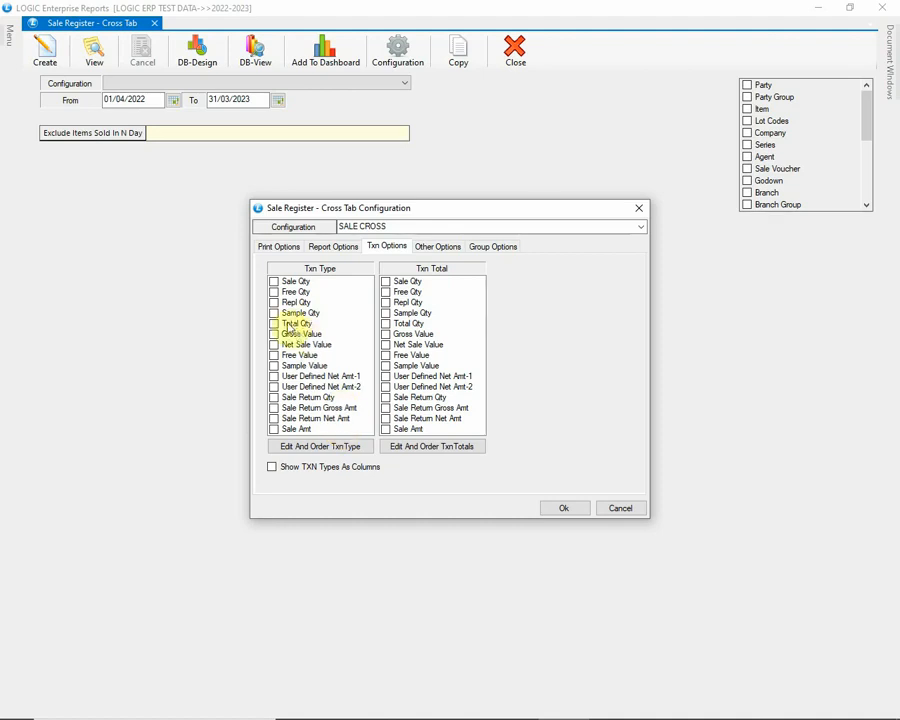
pyautogui.click(273, 325)
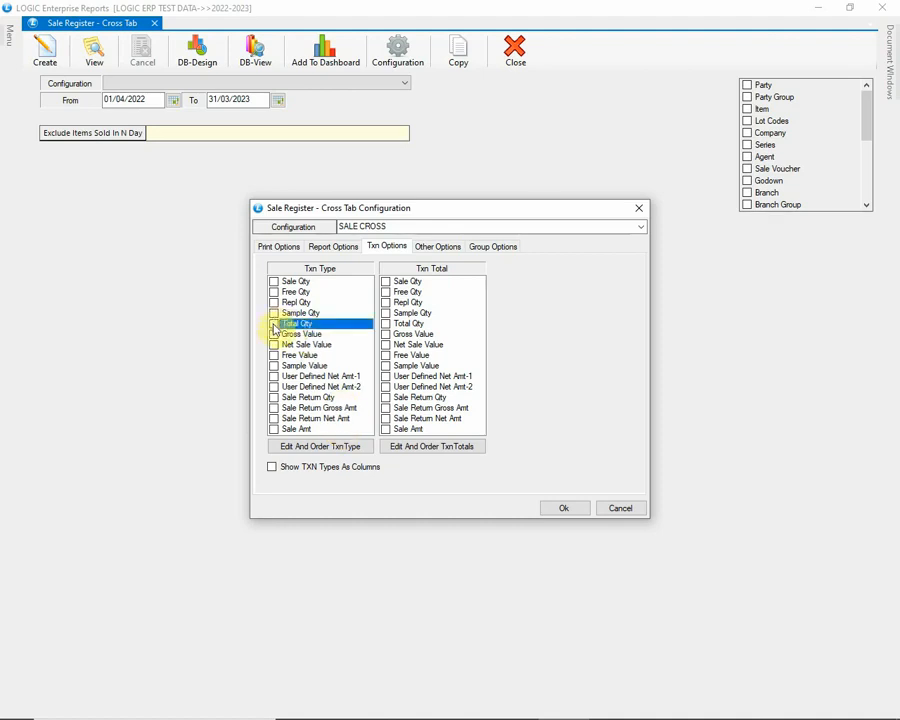
pyautogui.click(274, 325)
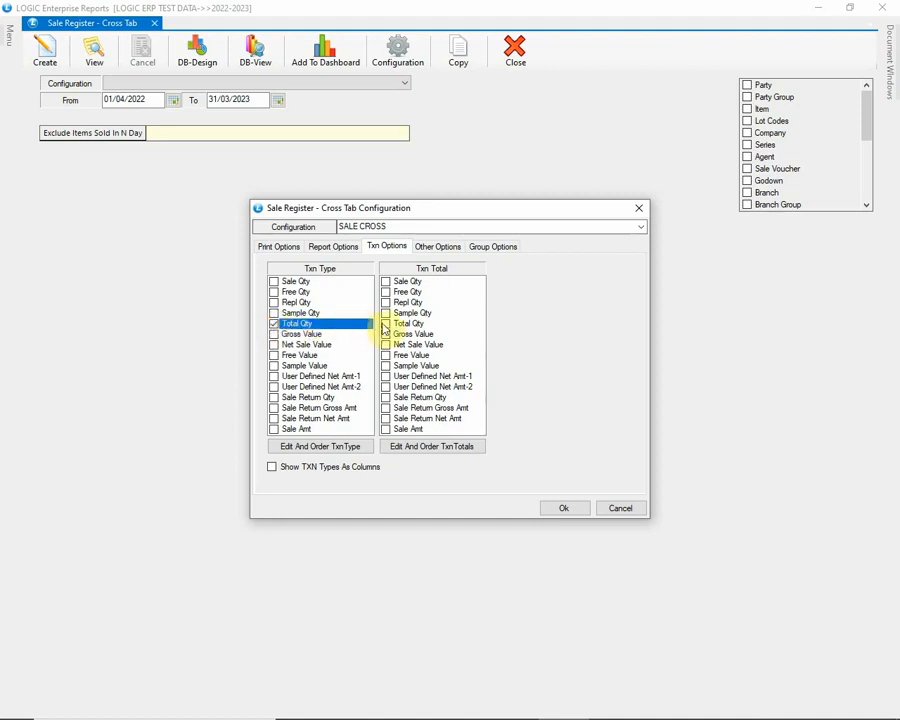
pyautogui.click(398, 325)
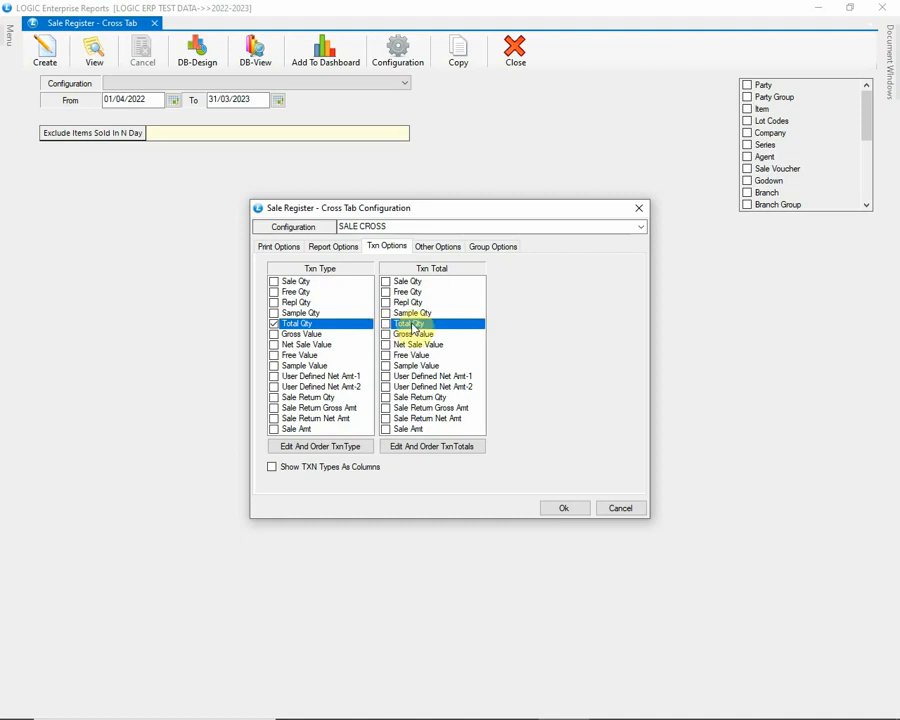
pyautogui.click(412, 327)
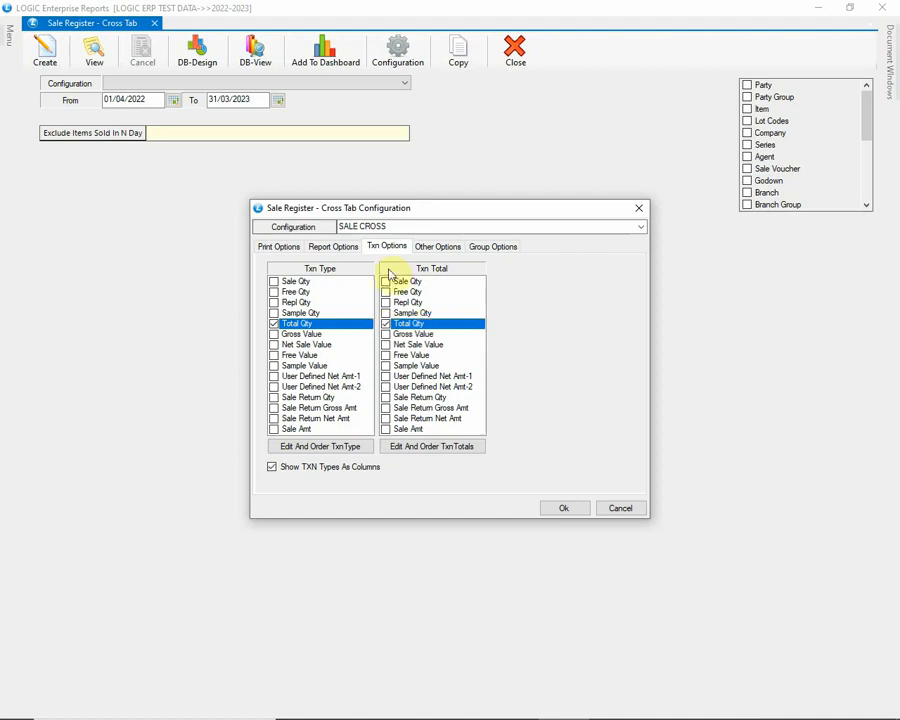
# Check the Column As choices in the other options and set Period As to Date Wise.
pyautogui.click(426, 250)
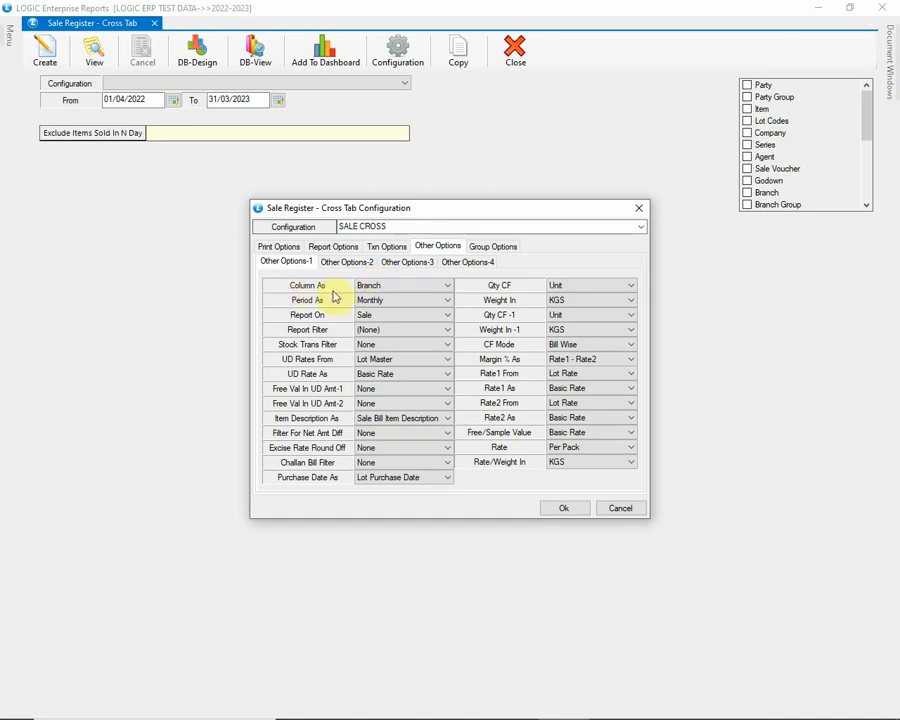
pyautogui.click(402, 286)
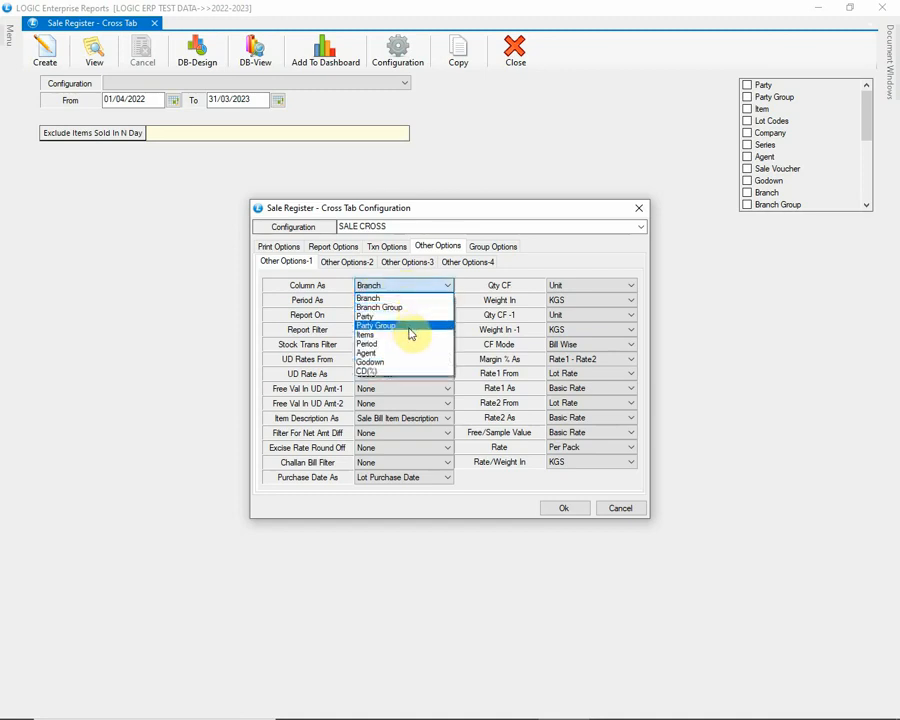
pyautogui.click(330, 302)
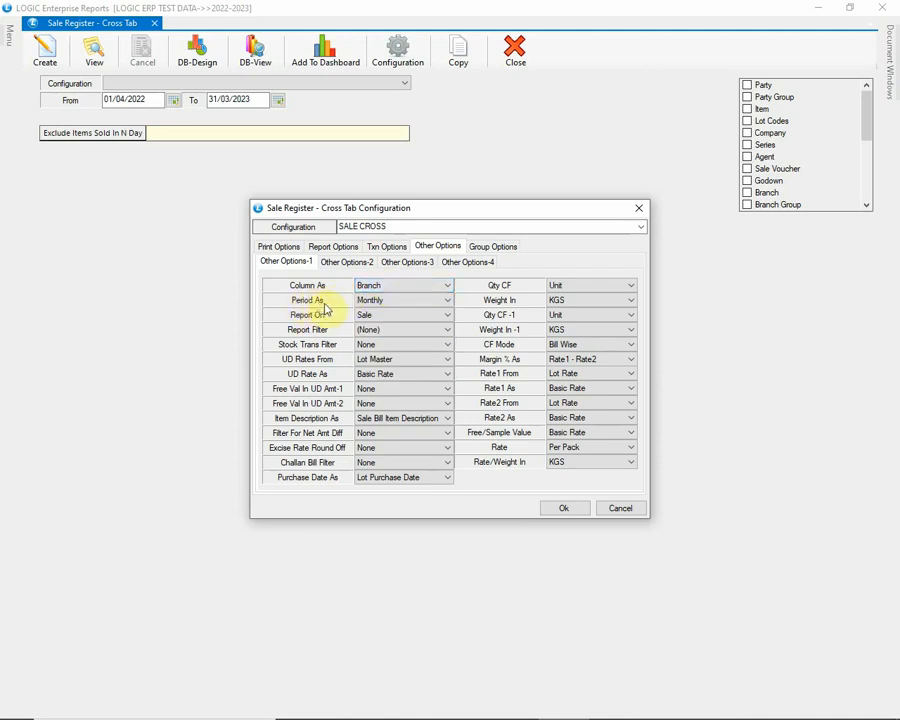
pyautogui.click(448, 303)
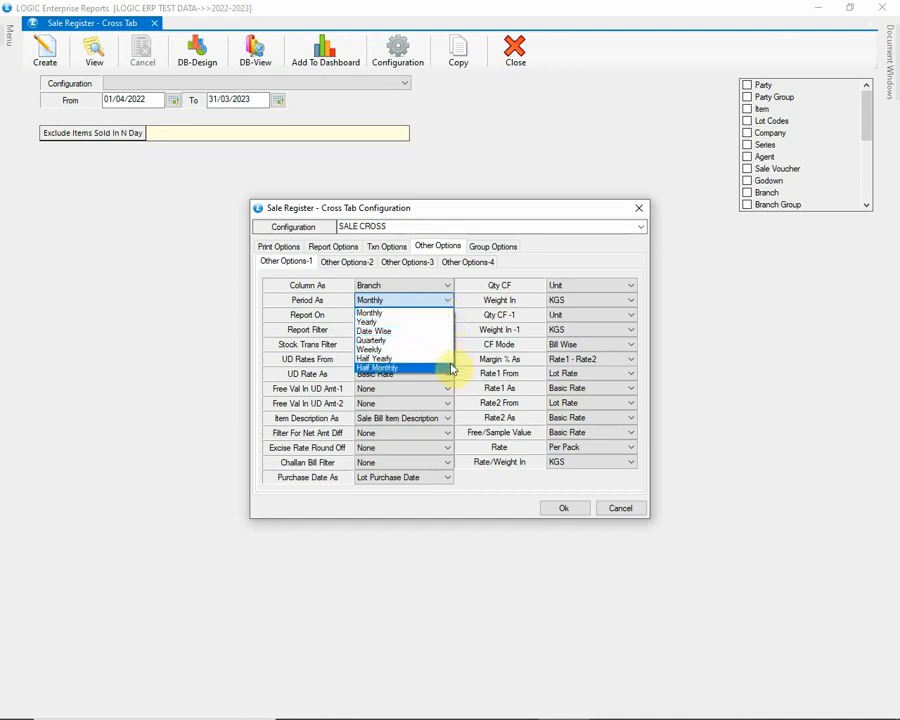
pyautogui.click(444, 331)
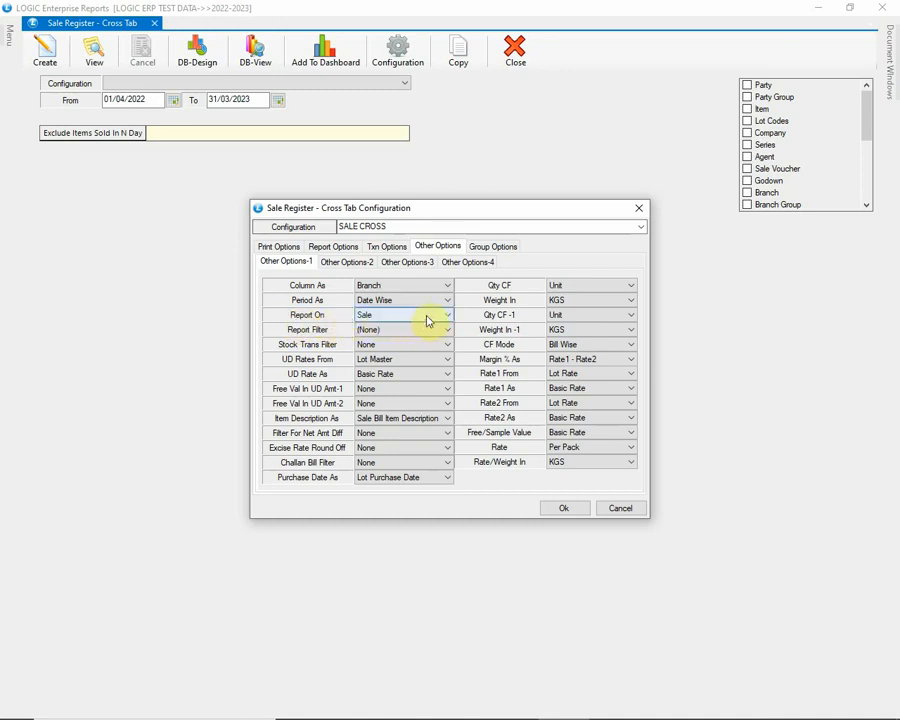
# Review the available choices for Report On, Report Filter and Stock Trans Filter, keeping Sale and no filters.
pyautogui.click(434, 318)
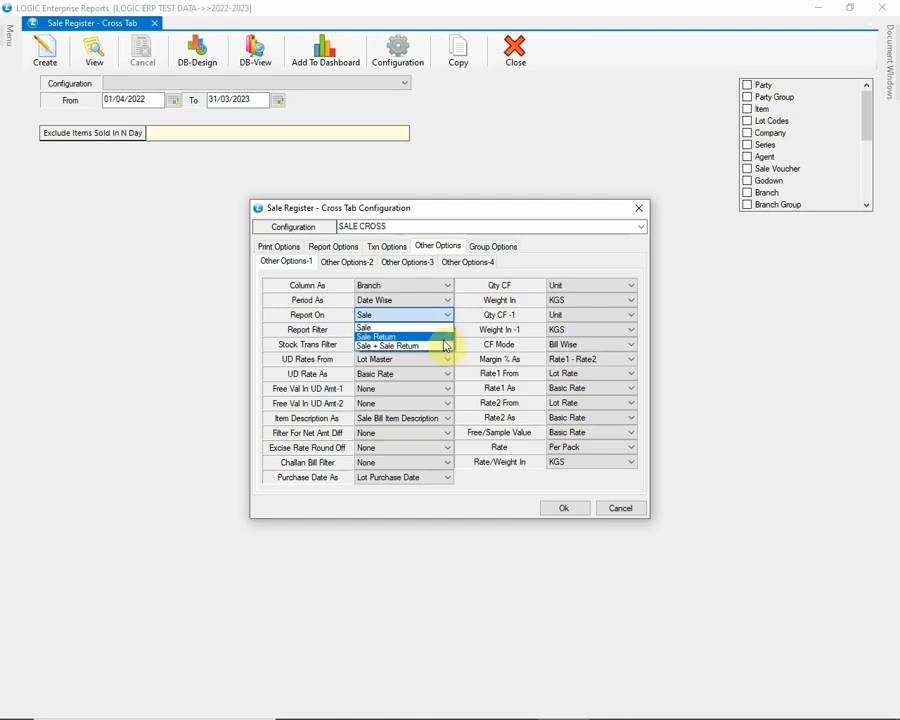
pyautogui.click(445, 329)
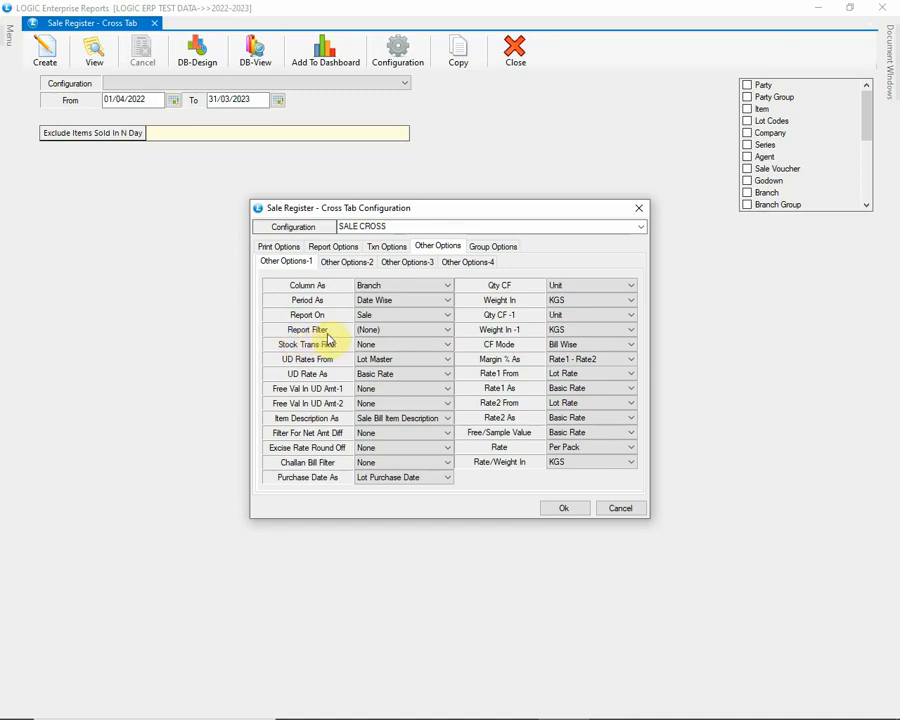
pyautogui.click(433, 335)
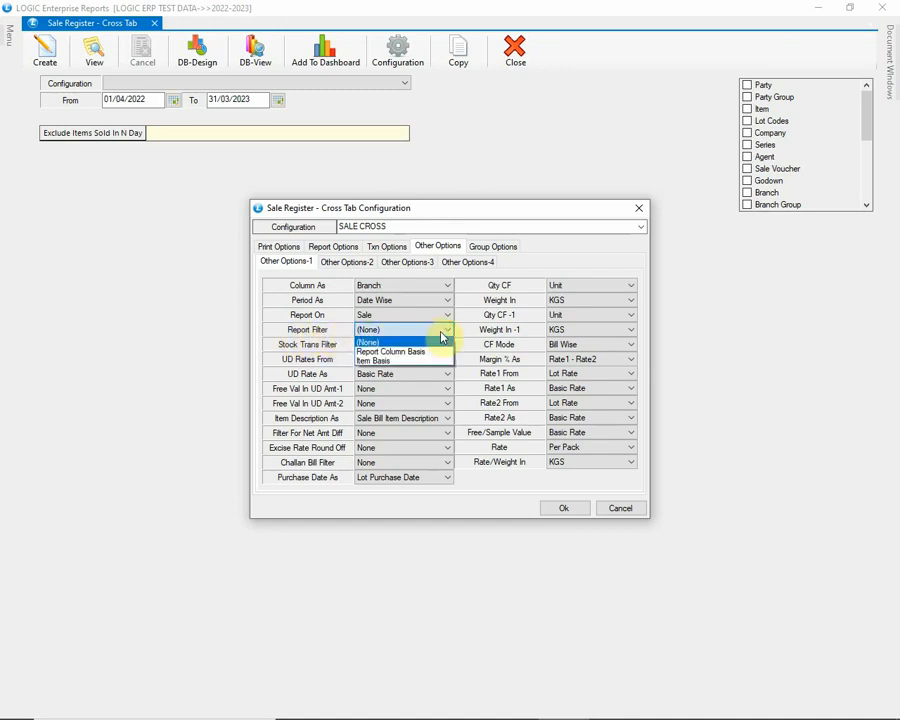
pyautogui.click(446, 343)
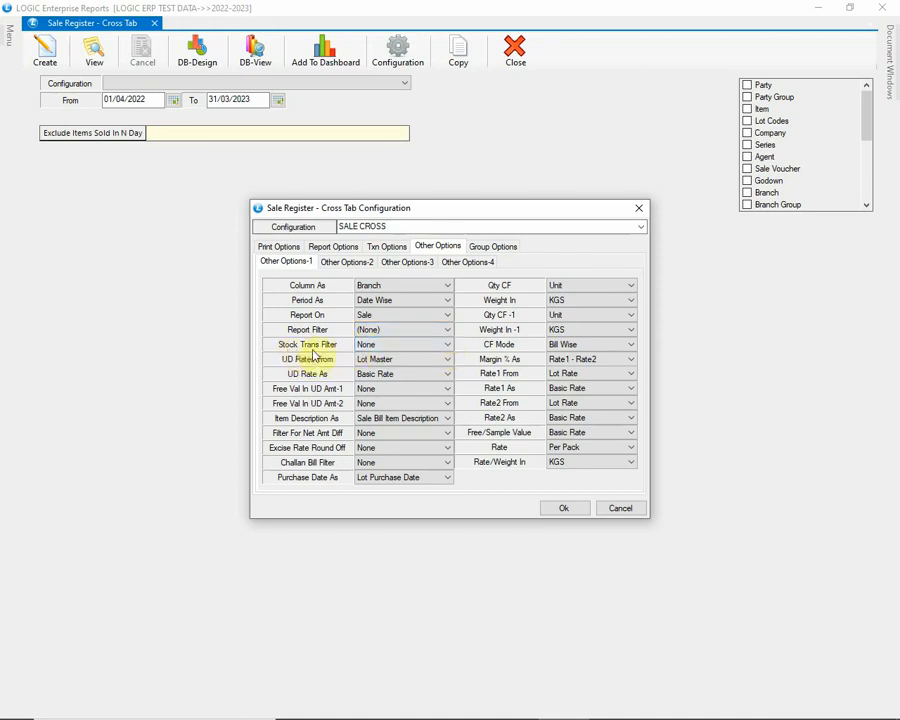
pyautogui.click(374, 347)
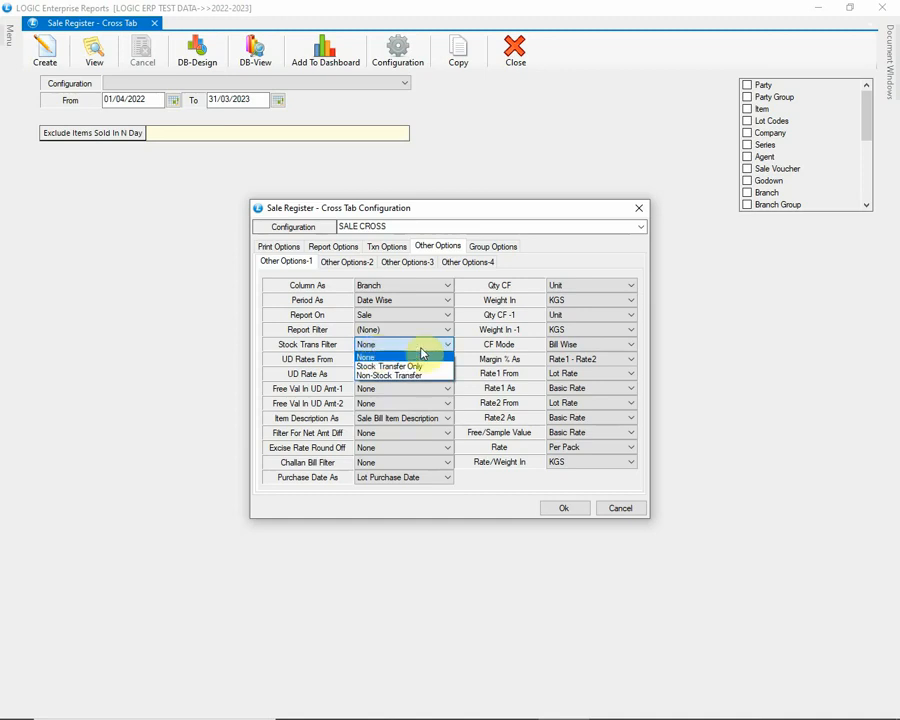
pyautogui.click(448, 357)
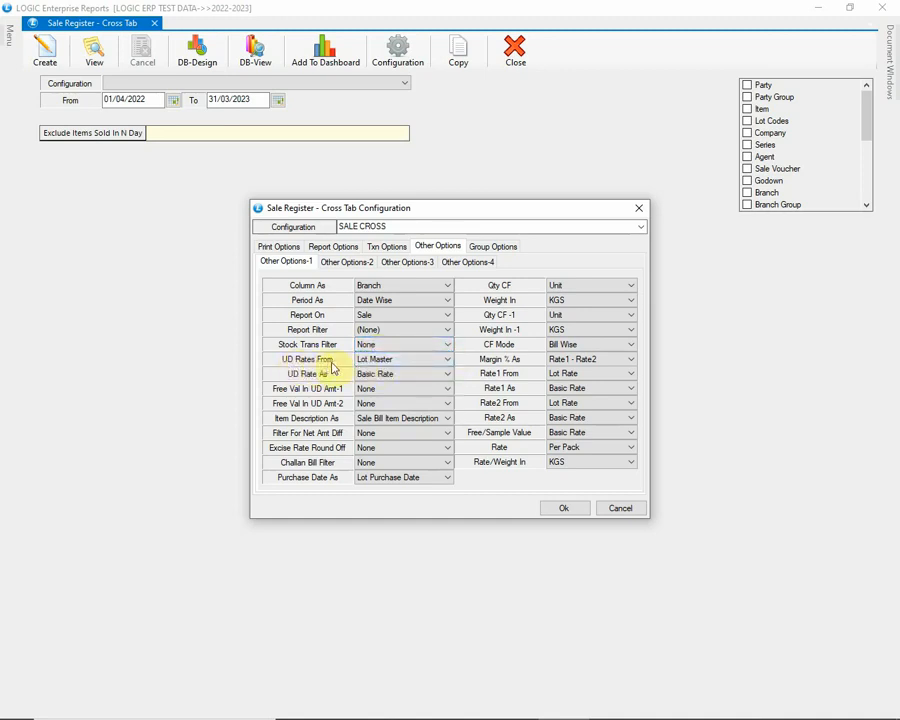
# Examine the choices offered for UD Rates From, UD Rate As and Free Val In UD Amt-1.
pyautogui.click(446, 362)
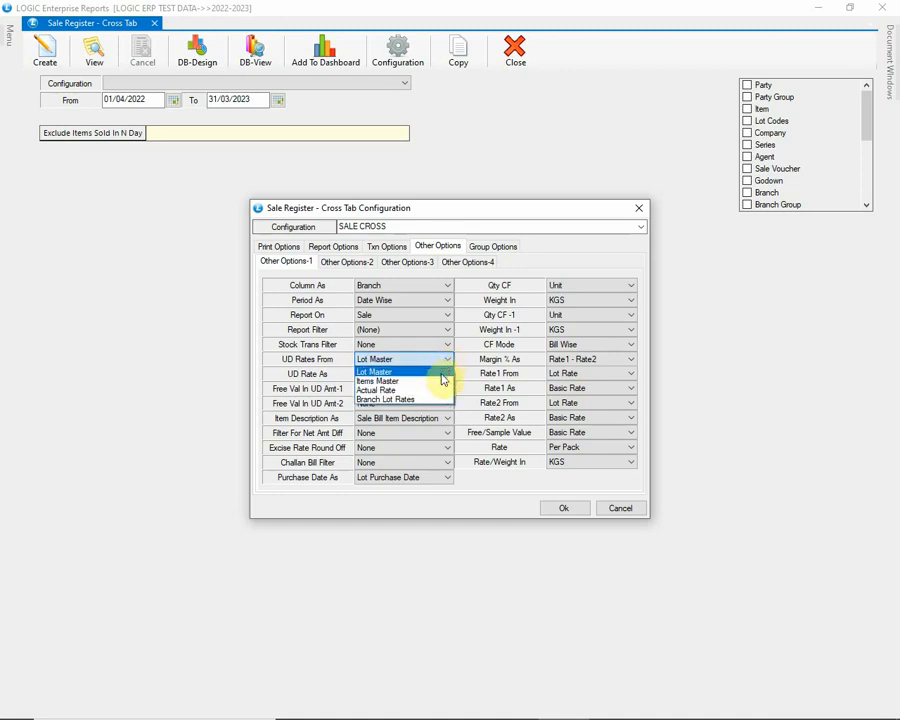
pyautogui.click(447, 362)
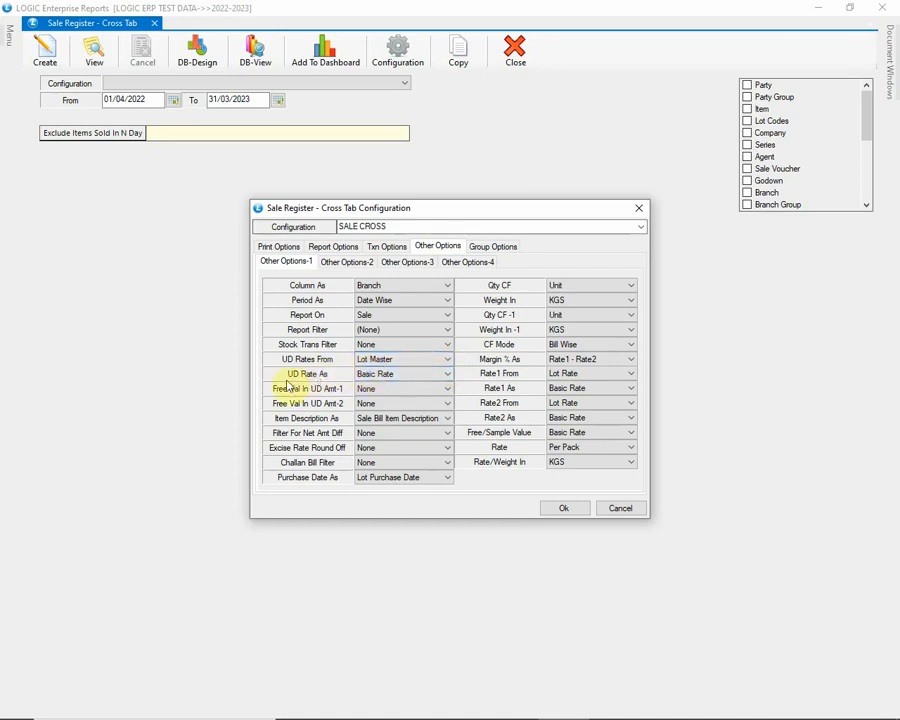
pyautogui.click(446, 375)
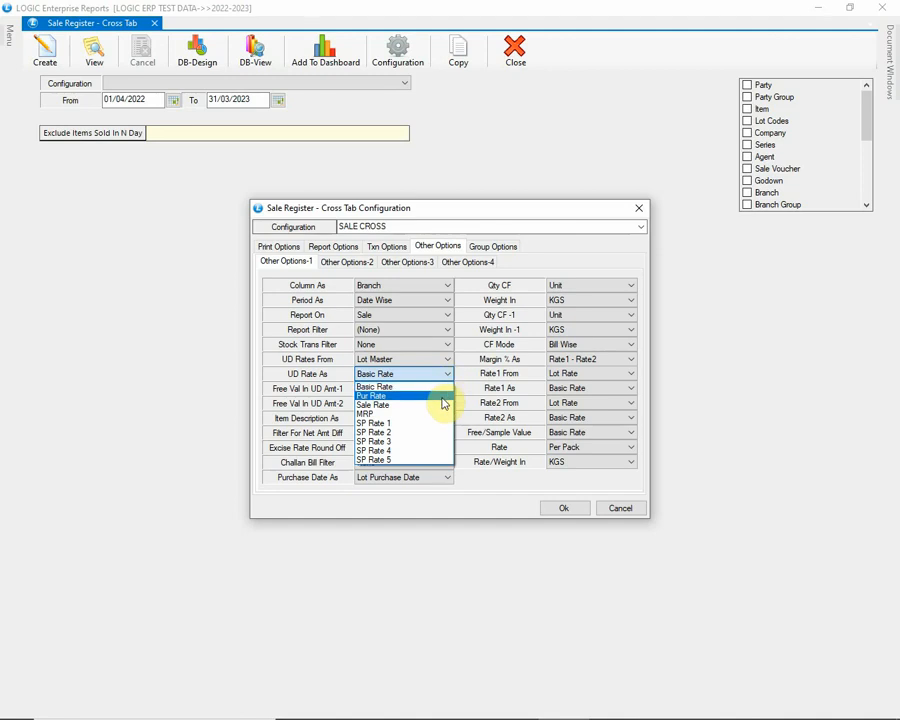
pyautogui.click(448, 378)
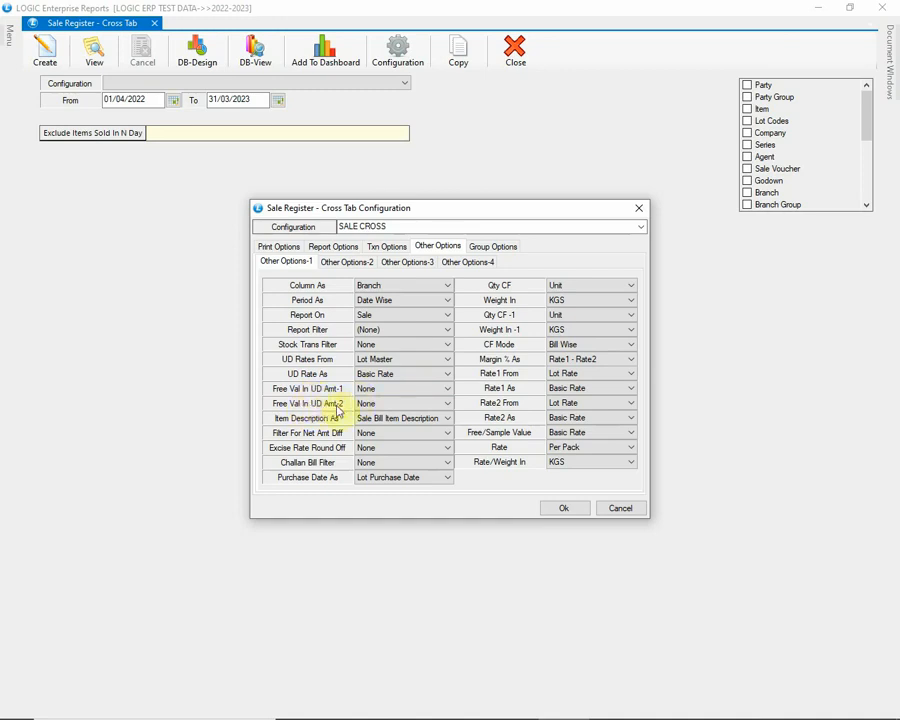
pyautogui.click(440, 390)
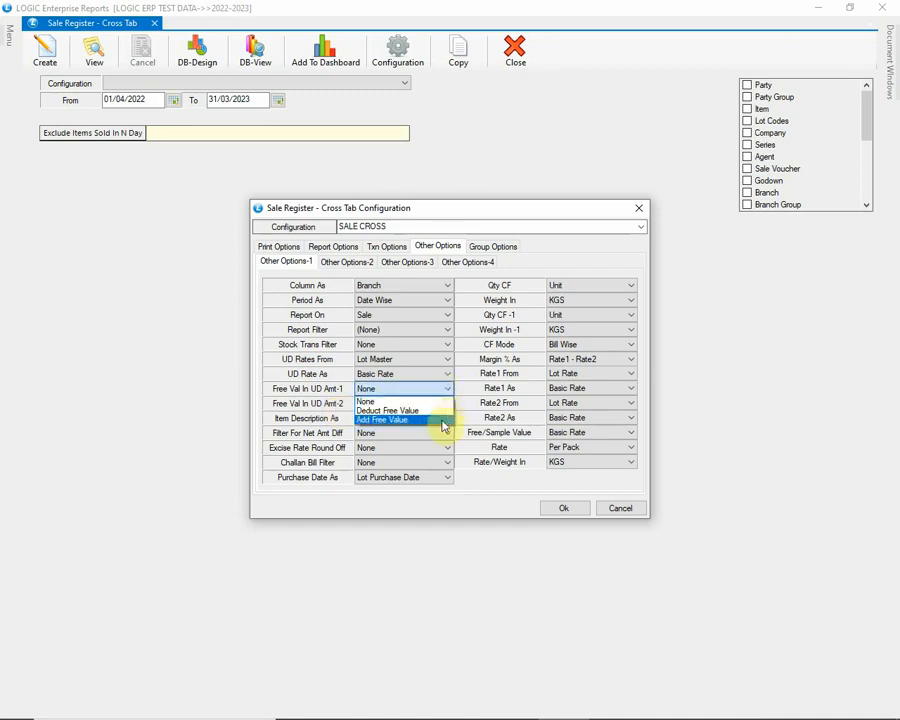
pyautogui.click(440, 401)
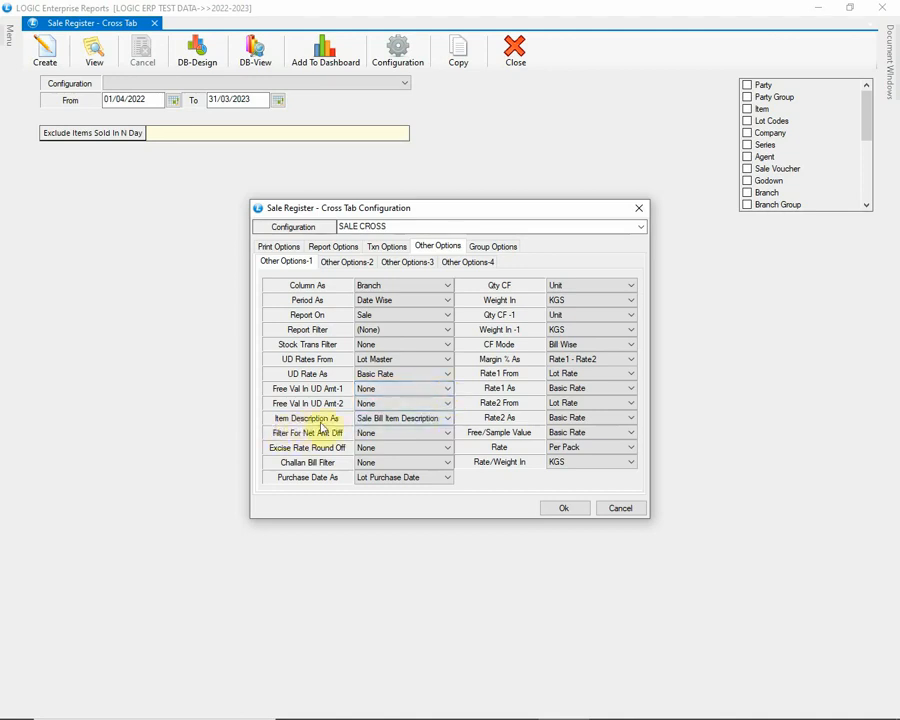
# Examine the choices offered for Item Description As, Filter For Net Amt Diff and Excise Rate Round Off.
pyautogui.click(440, 420)
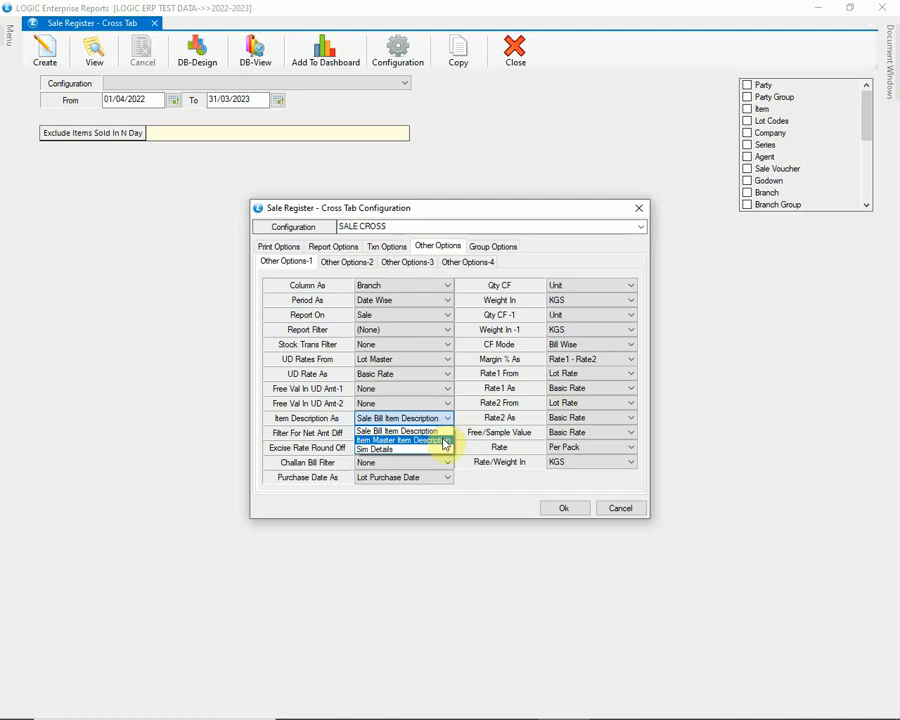
pyautogui.click(449, 430)
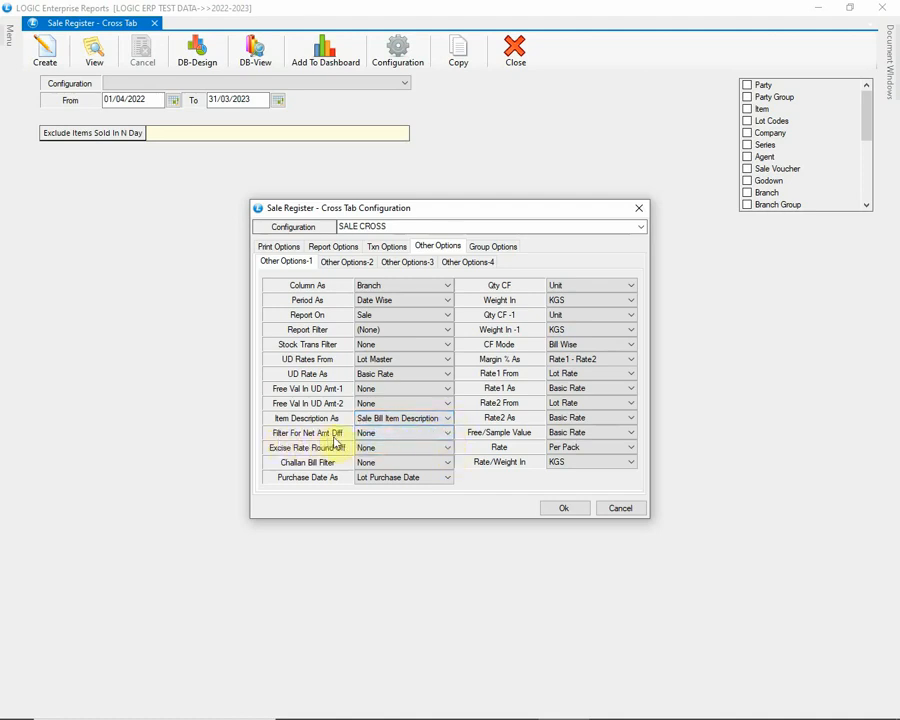
pyautogui.click(436, 435)
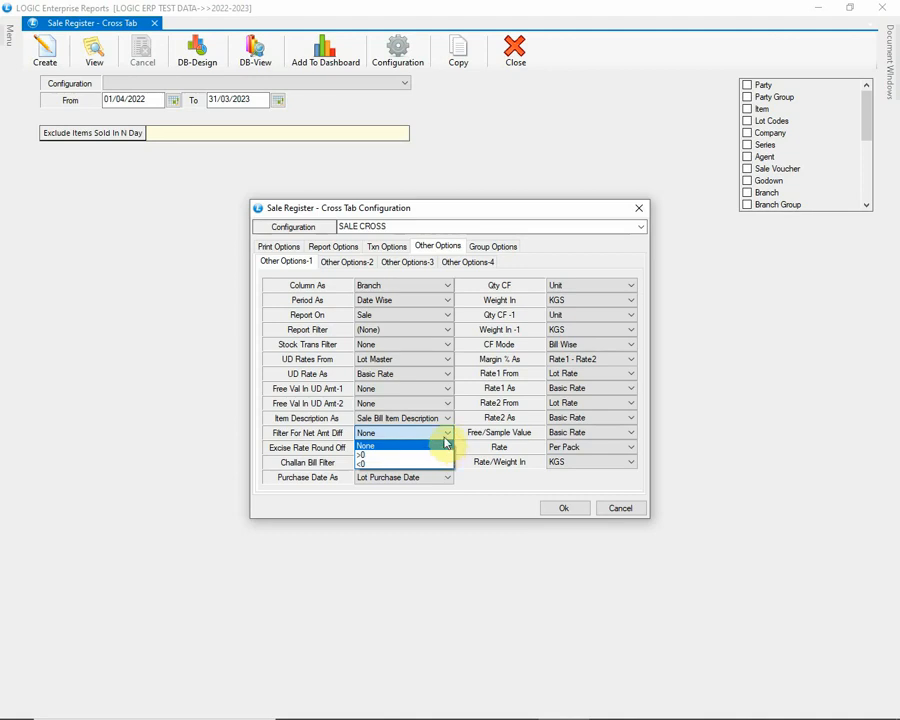
pyautogui.click(446, 446)
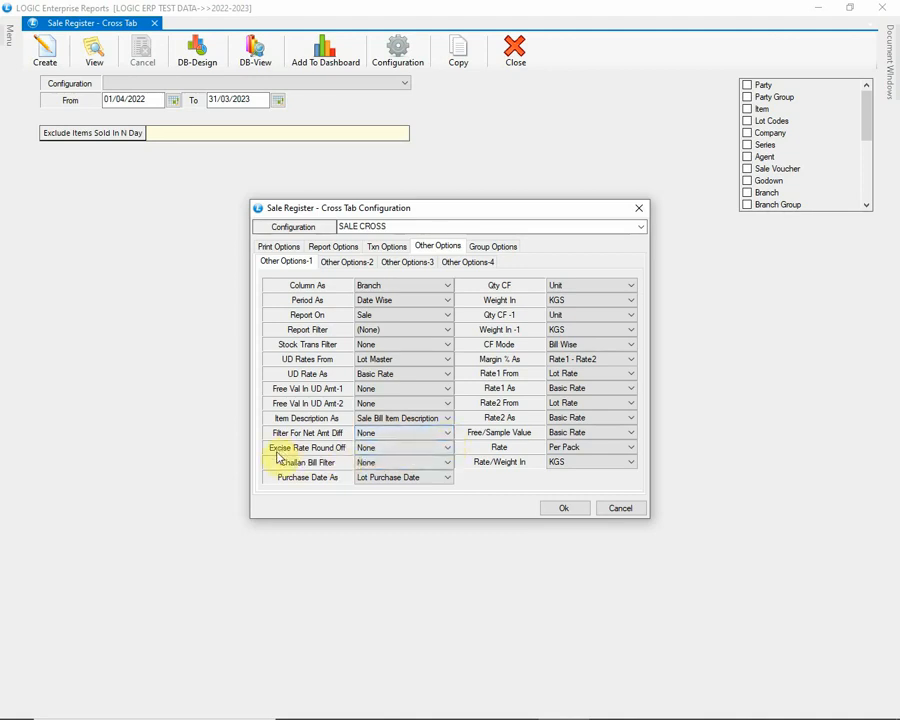
pyautogui.click(363, 451)
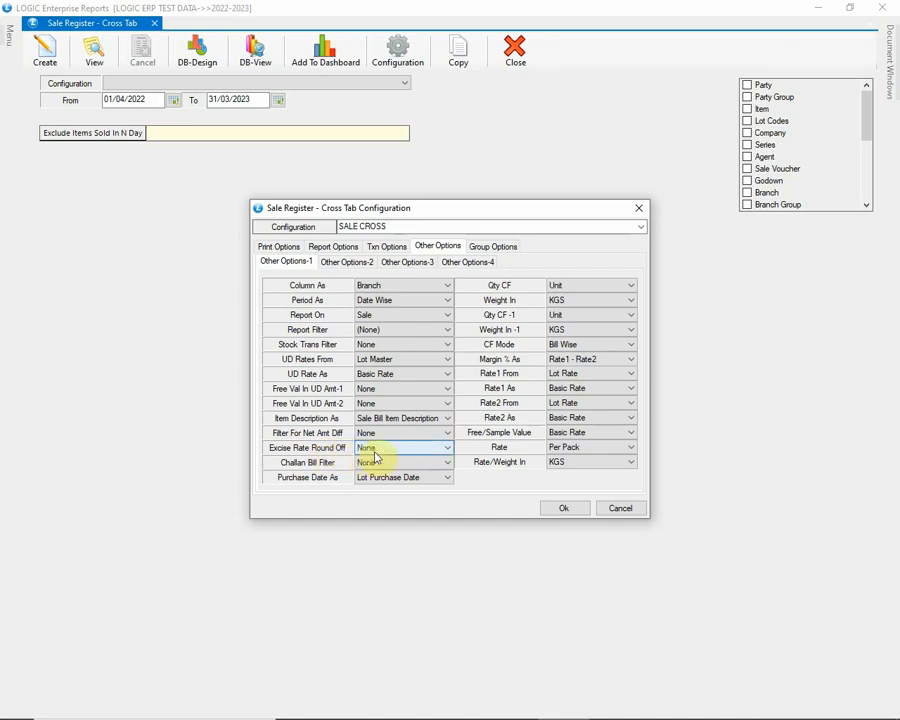
pyautogui.click(450, 452)
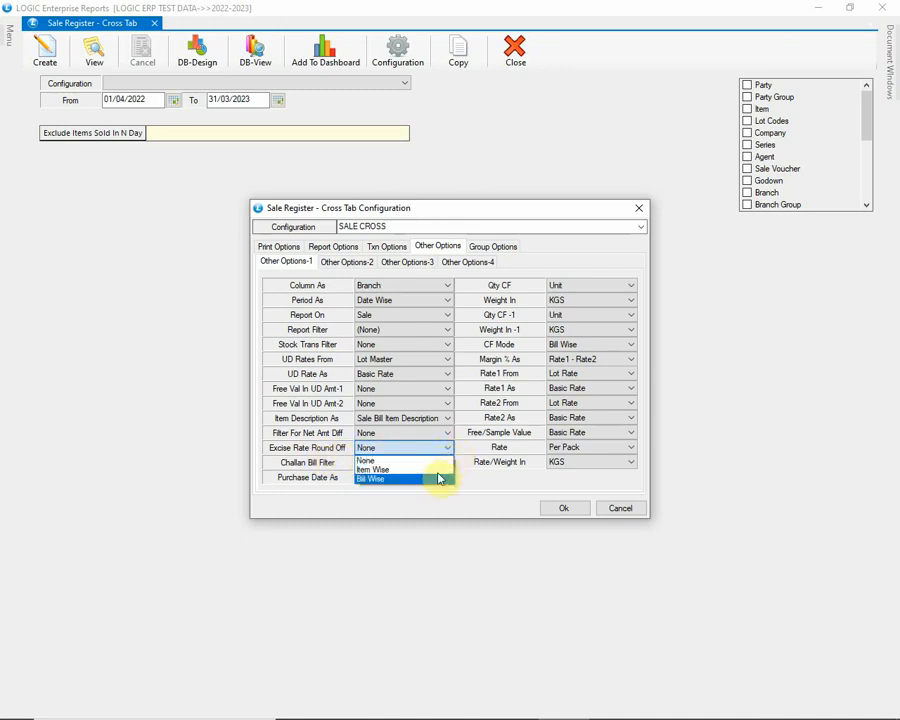
pyautogui.click(443, 459)
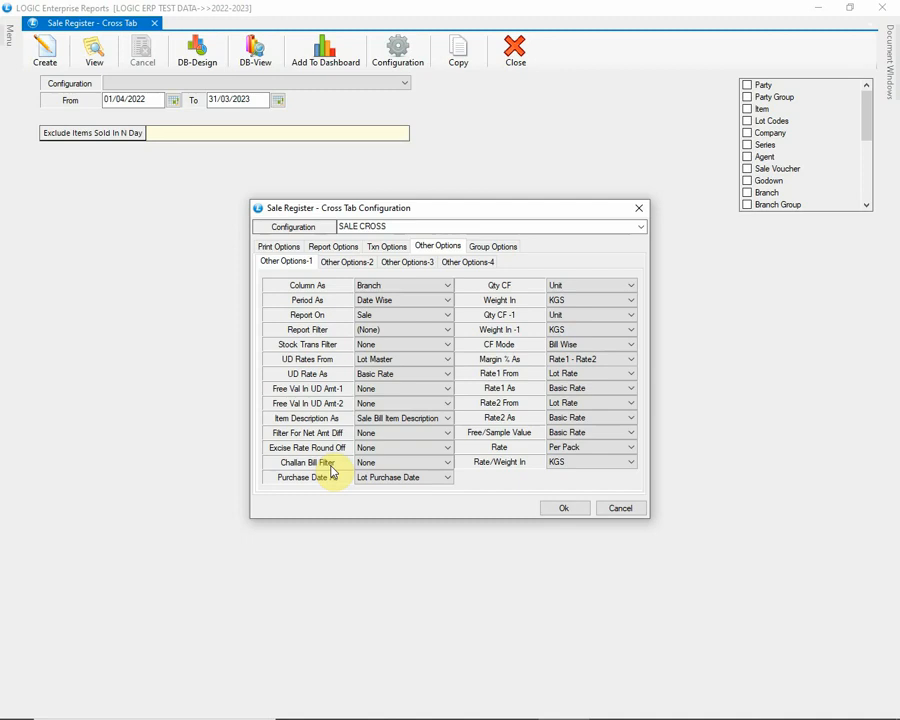
# Examine the choices offered for Challan Bill Filter and Purchase Date As.
pyautogui.click(428, 462)
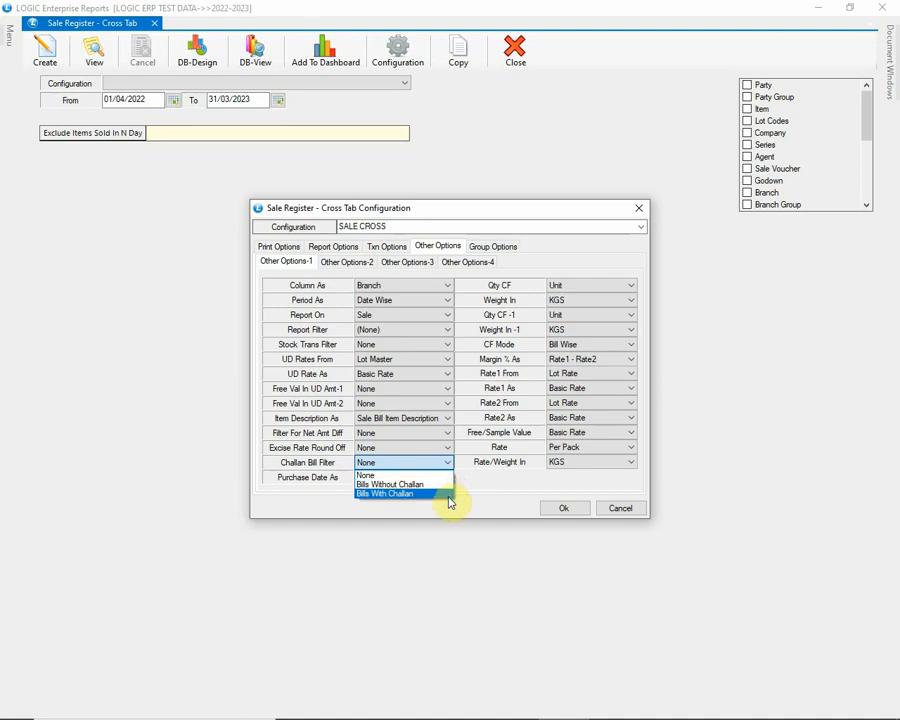
pyautogui.click(448, 468)
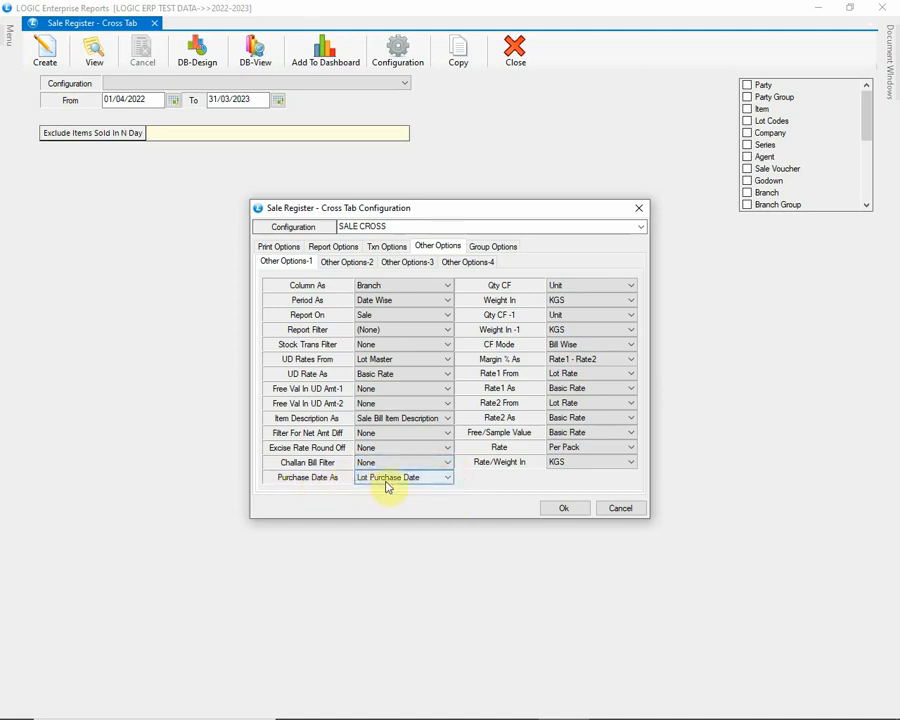
pyautogui.click(446, 478)
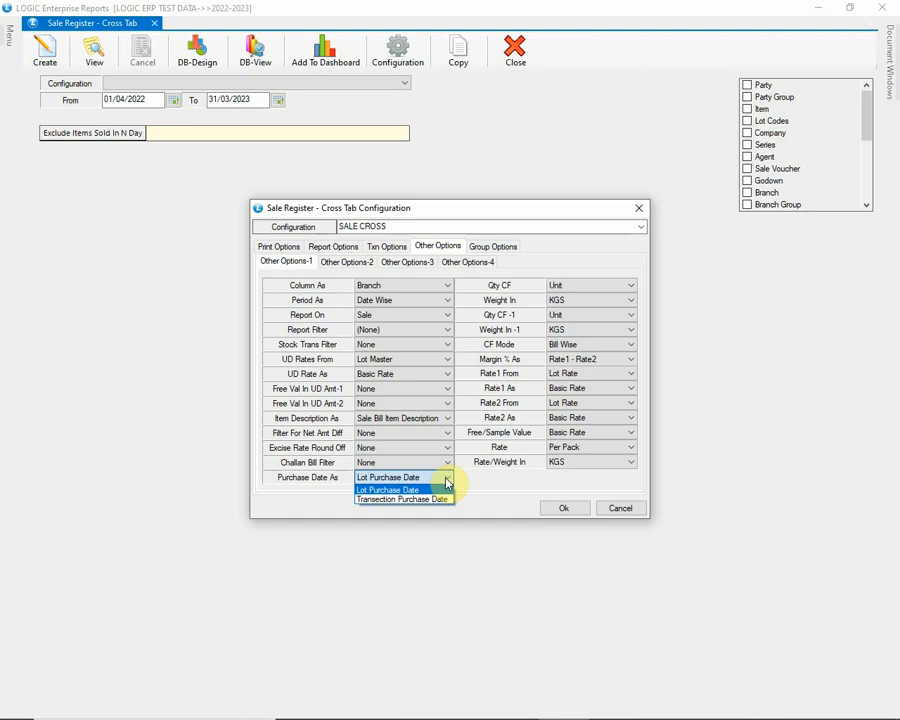
pyautogui.click(446, 479)
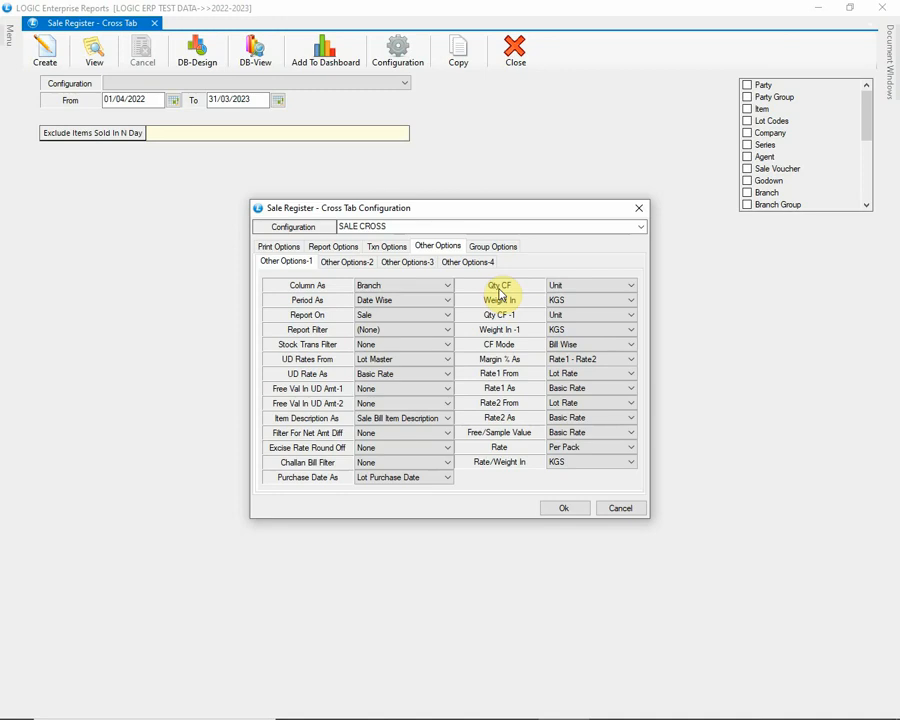
# Examine the choices offered for Qty CF, Weight In and Qty CF -1.
pyautogui.click(590, 287)
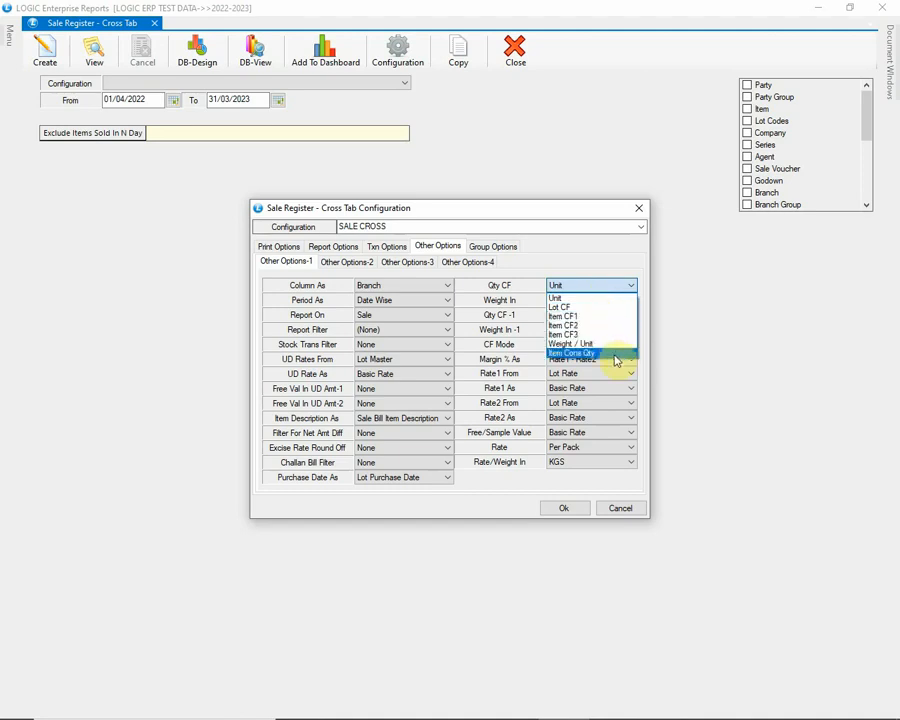
pyautogui.click(626, 287)
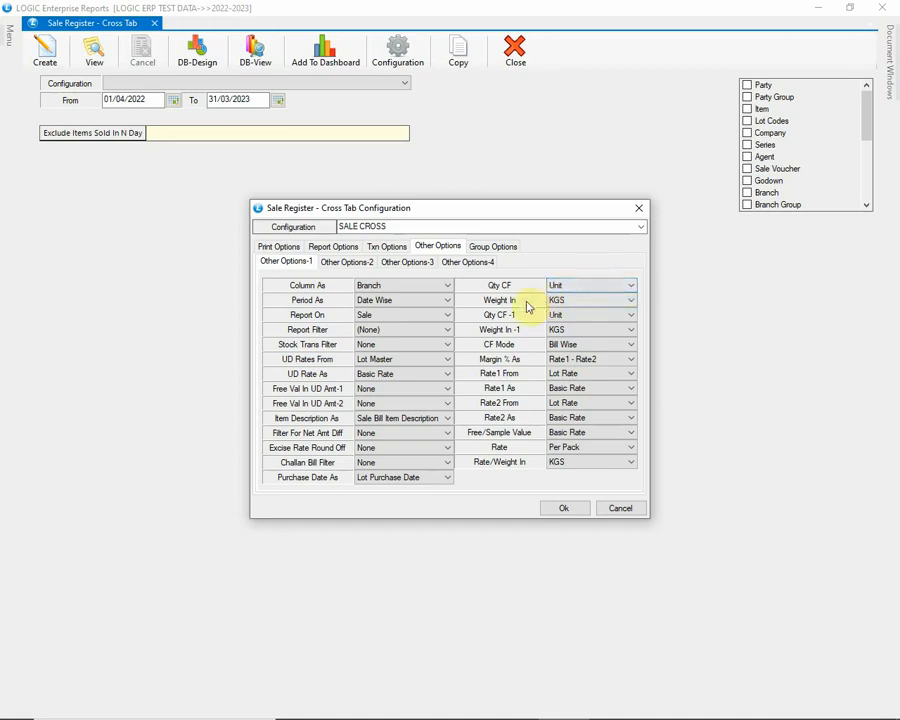
pyautogui.click(629, 302)
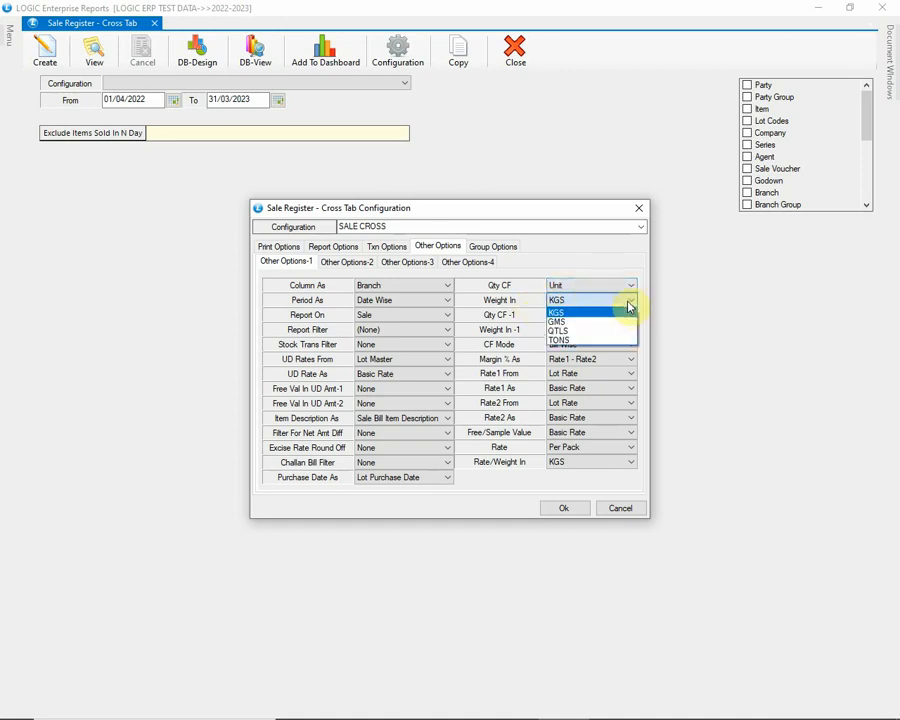
pyautogui.click(629, 303)
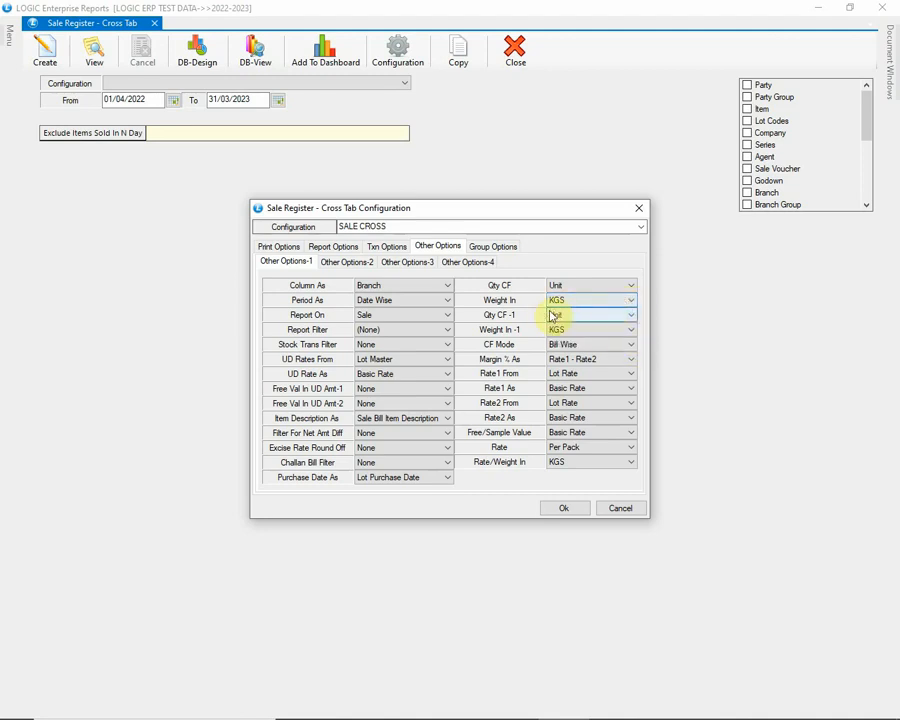
pyautogui.click(610, 317)
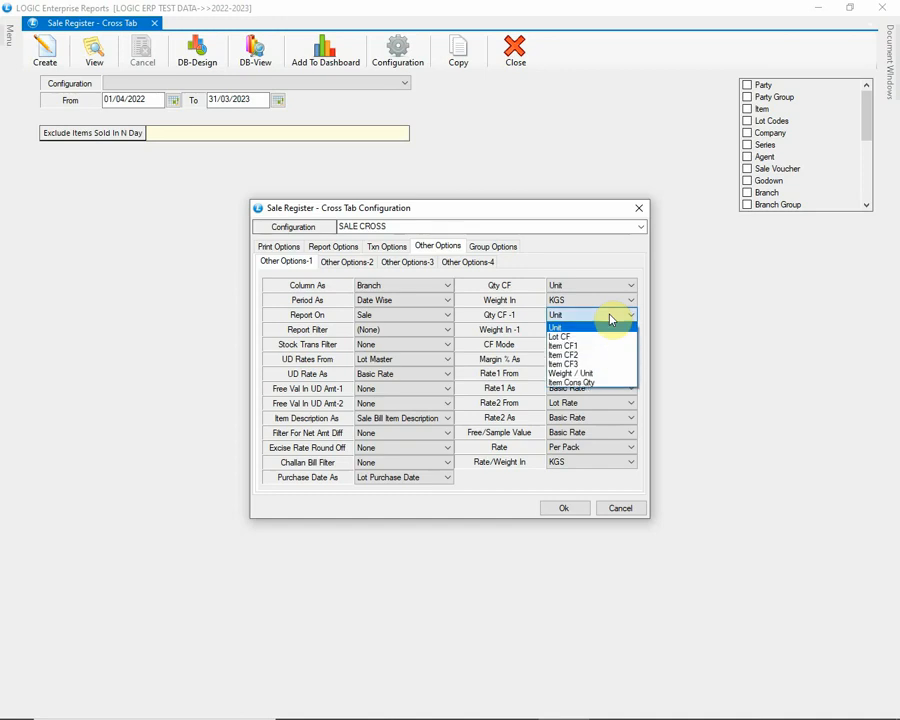
pyautogui.click(610, 318)
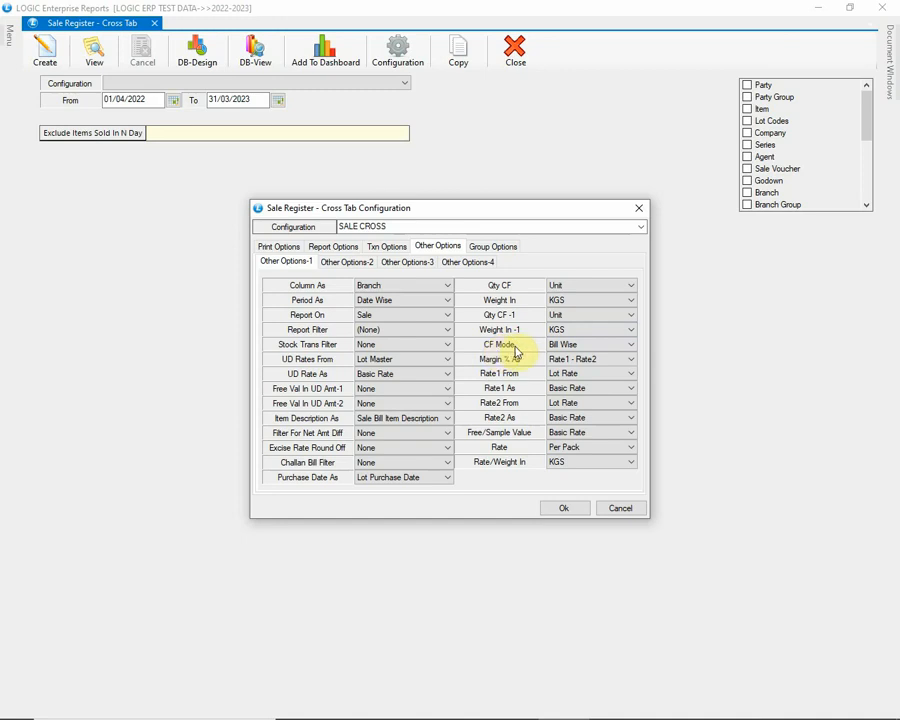
# Examine the choices offered for CF Mode and Margin % As, keeping Bill Wise and Rate1 - Rate2.
pyautogui.click(621, 346)
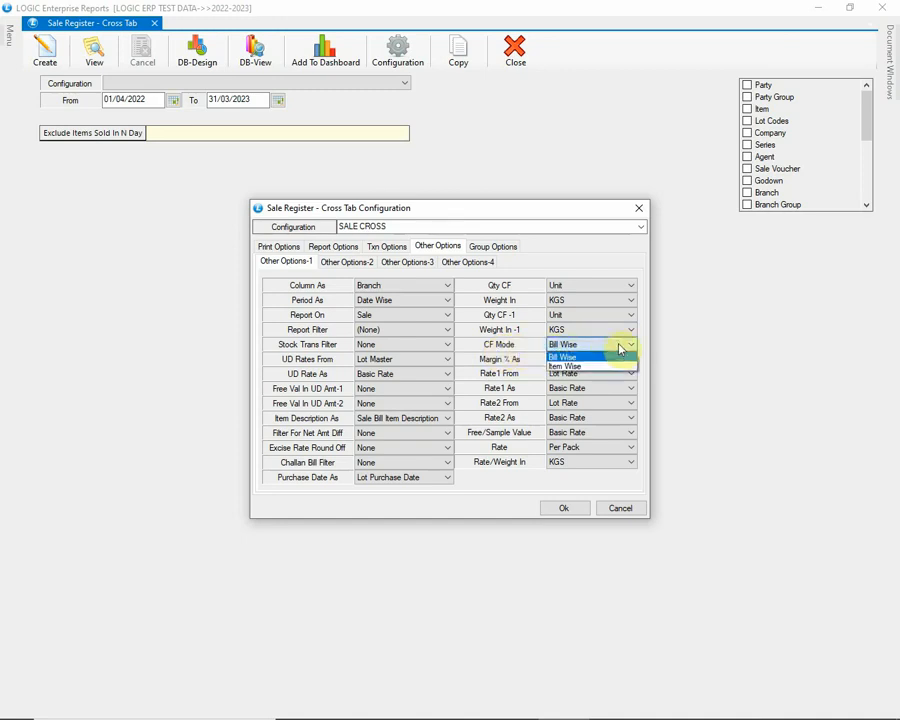
pyautogui.click(620, 357)
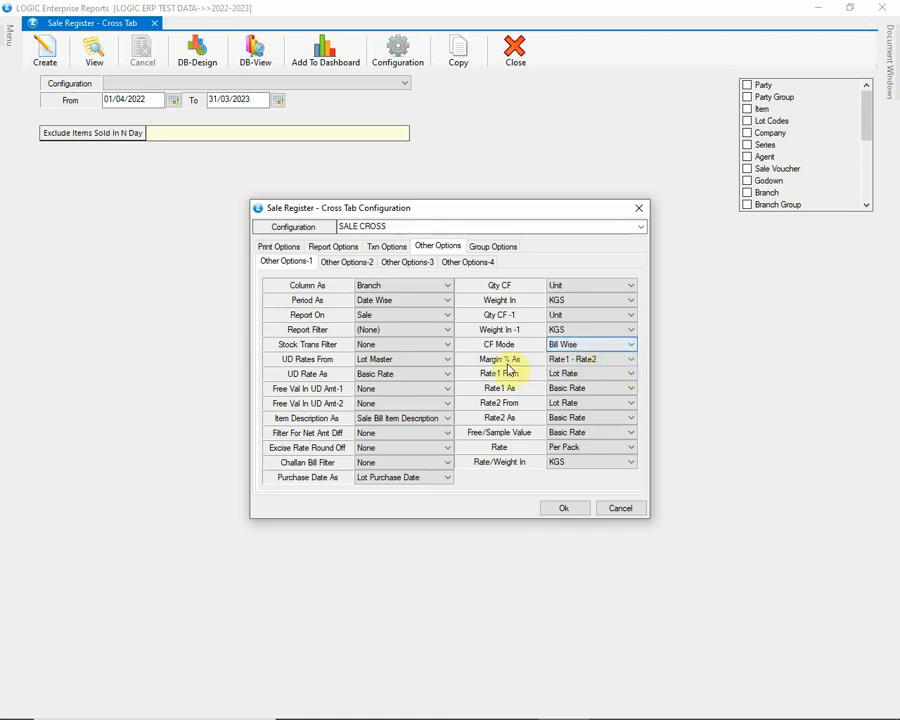
pyautogui.click(553, 364)
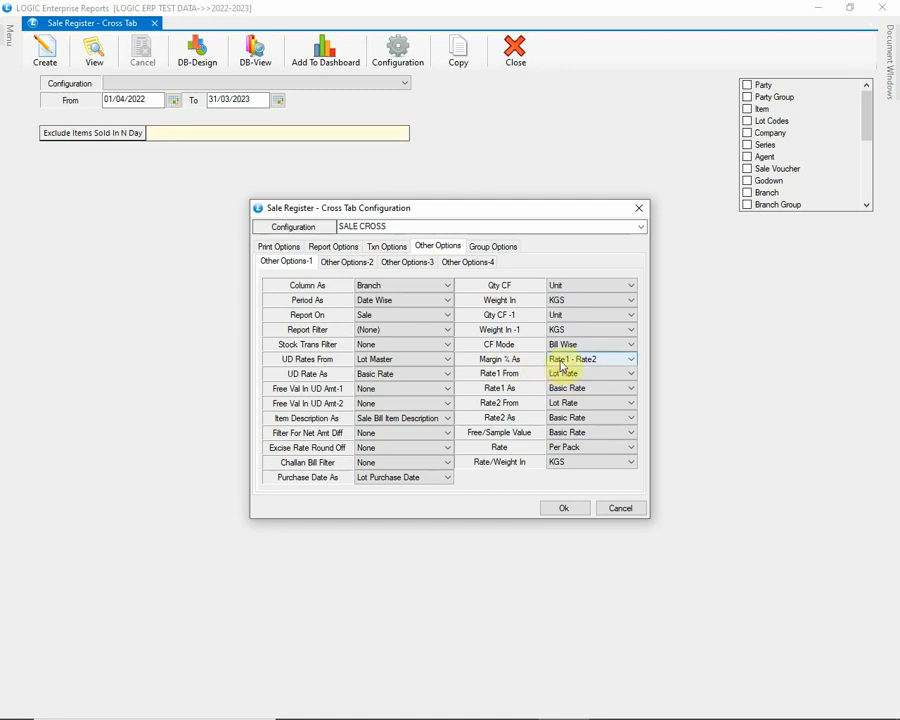
pyautogui.click(626, 363)
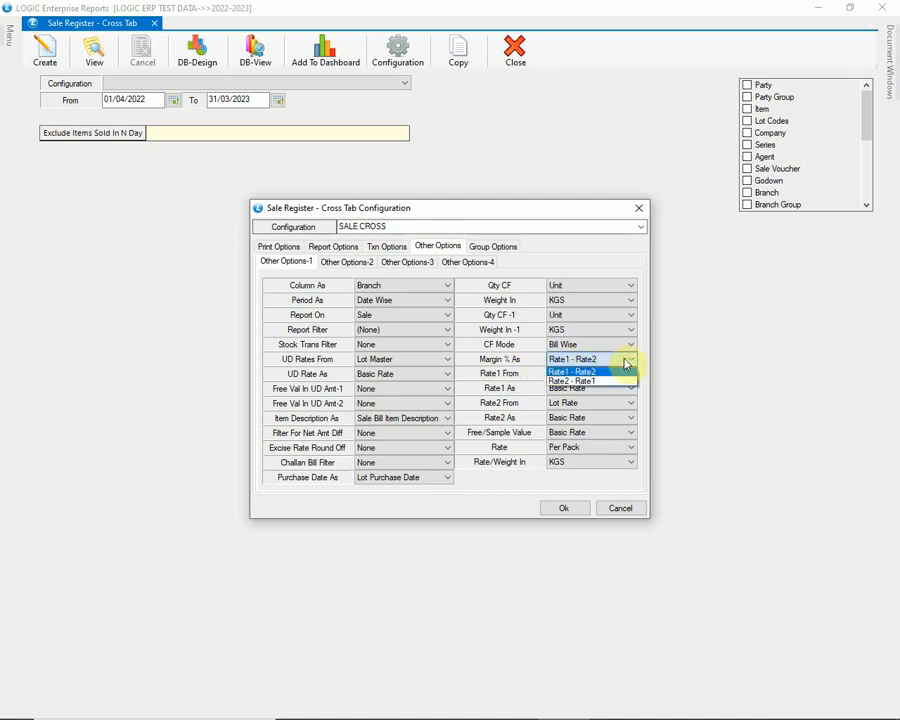
pyautogui.click(626, 363)
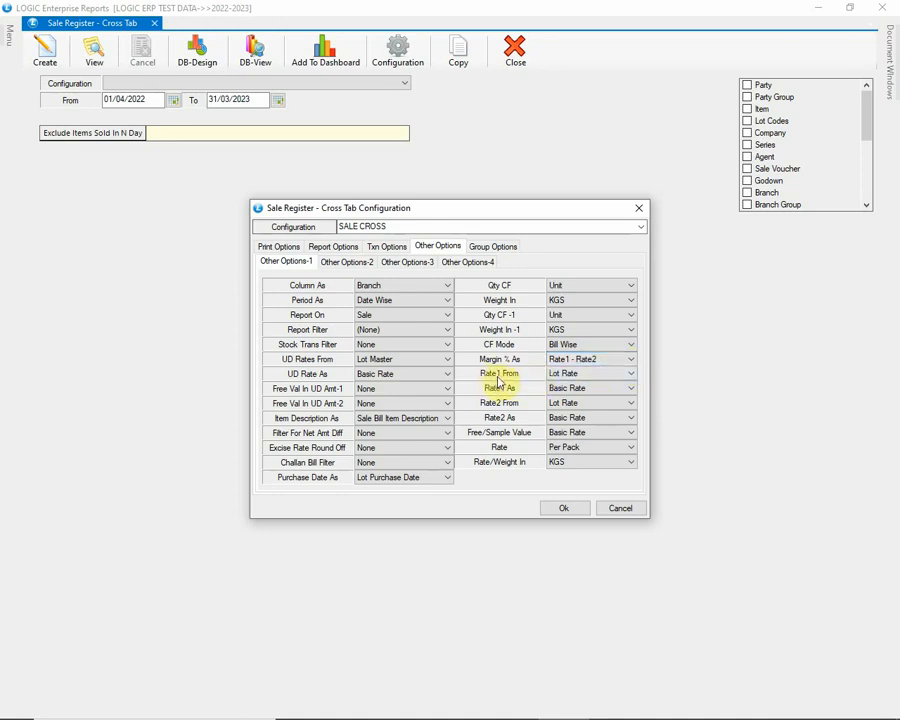
# Examine the choices offered for Rate1 From and Rate1 As, keeping Lot Rate and Basic Rate.
pyautogui.click(610, 375)
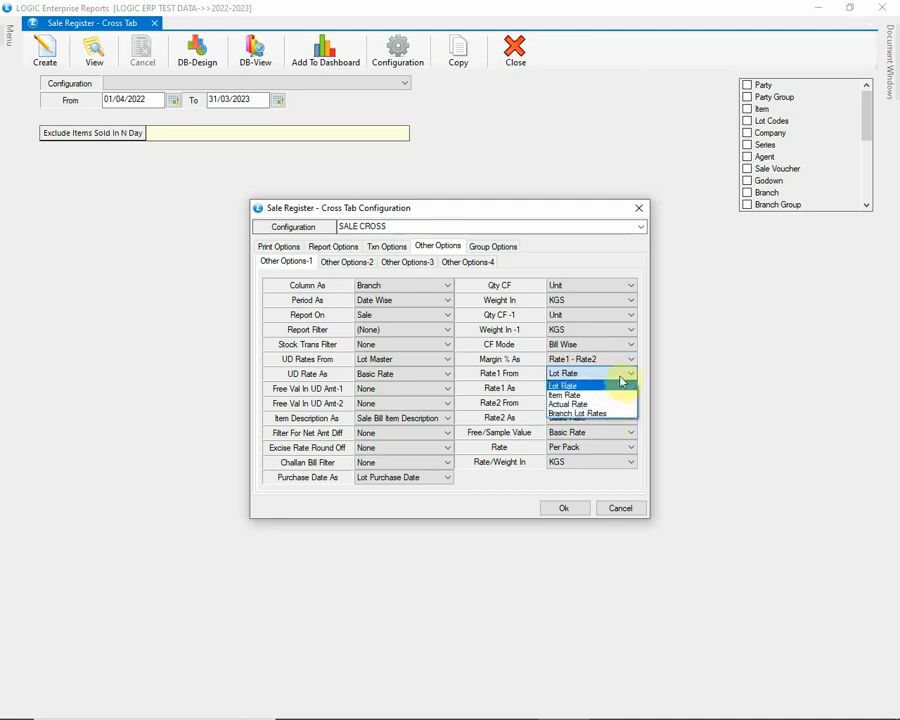
pyautogui.click(621, 384)
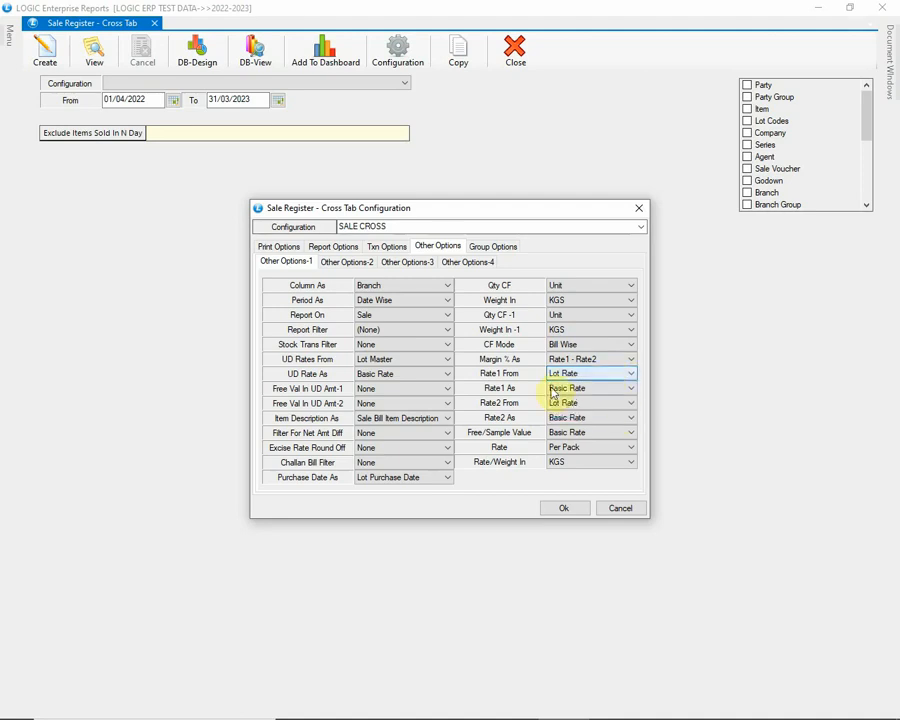
pyautogui.click(624, 389)
pyautogui.click(623, 388)
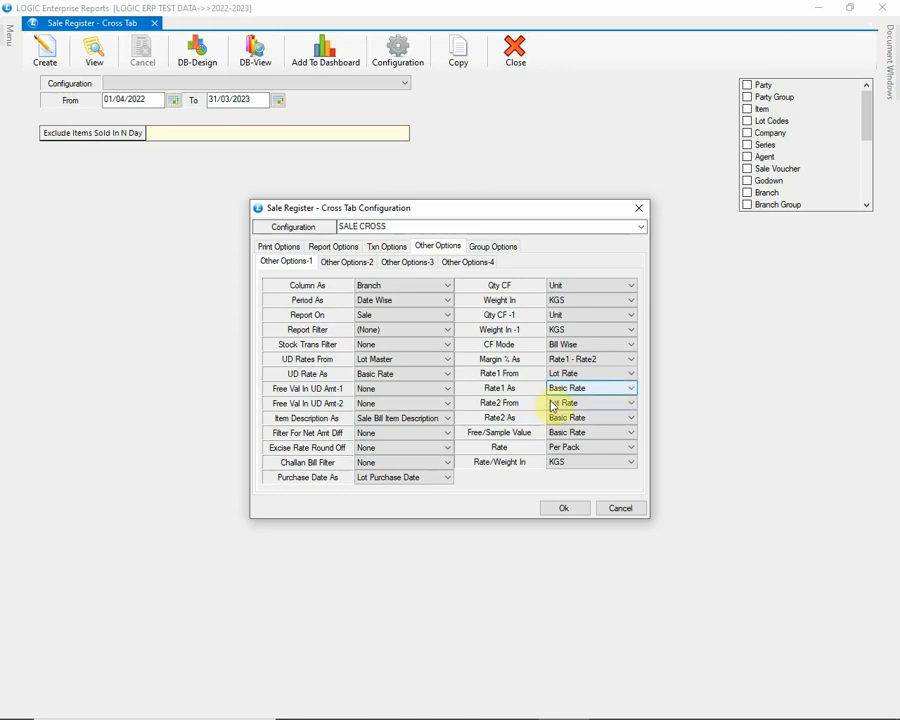
# Examine the choices offered for Rate2 From and Rate2 As, keeping Lot Rate and Basic Rate.
pyautogui.click(622, 403)
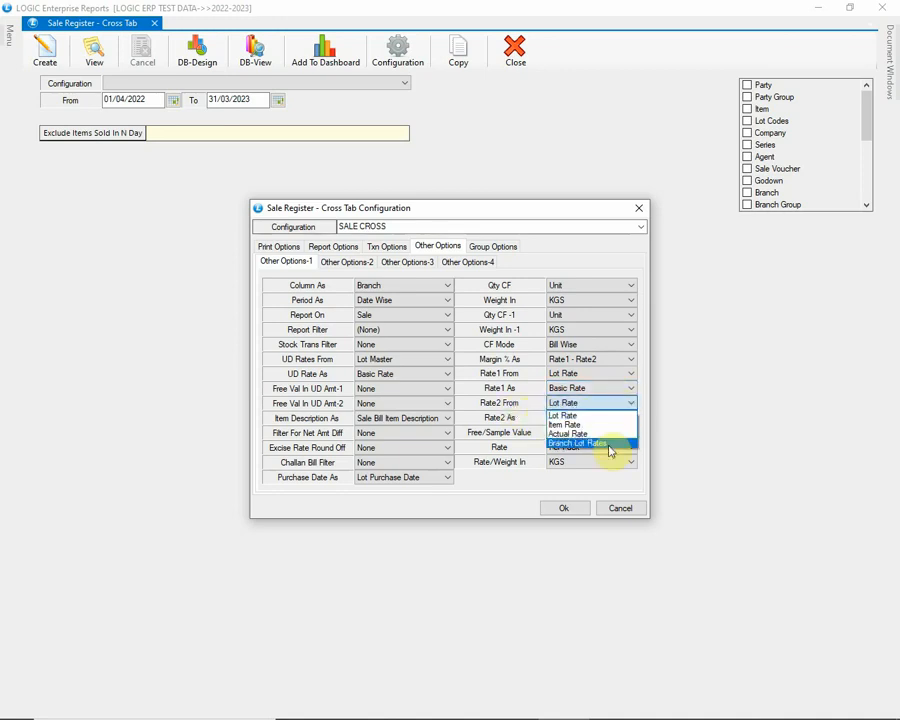
pyautogui.click(622, 405)
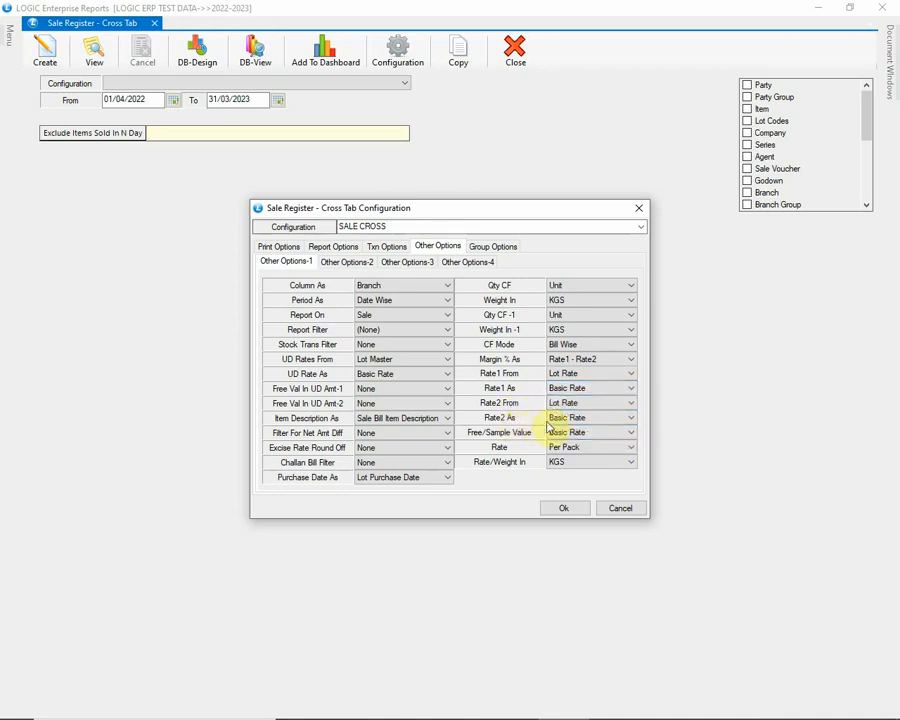
pyautogui.click(593, 419)
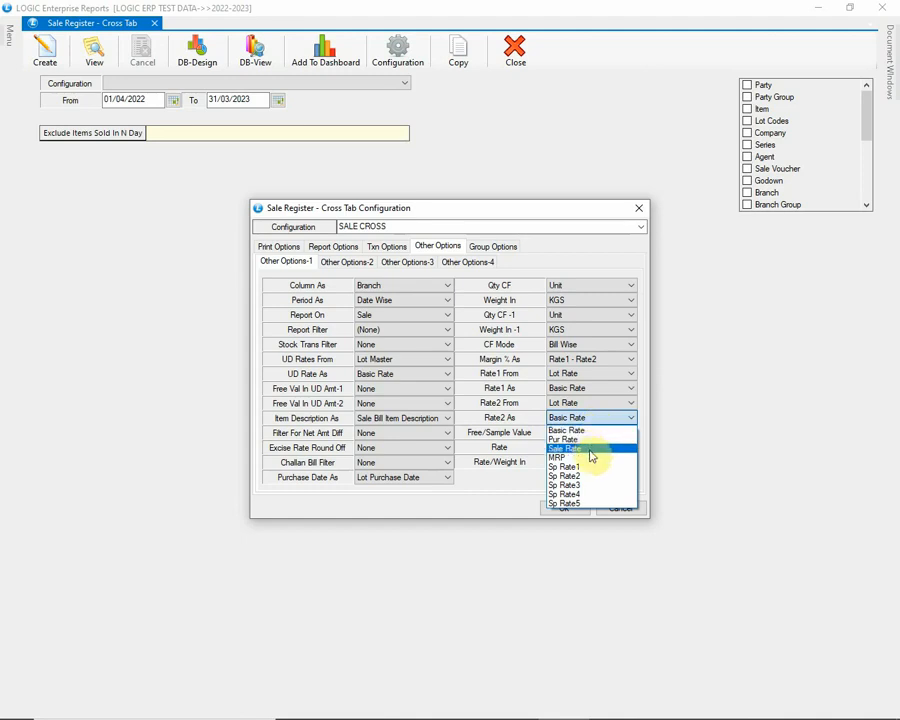
pyautogui.click(606, 431)
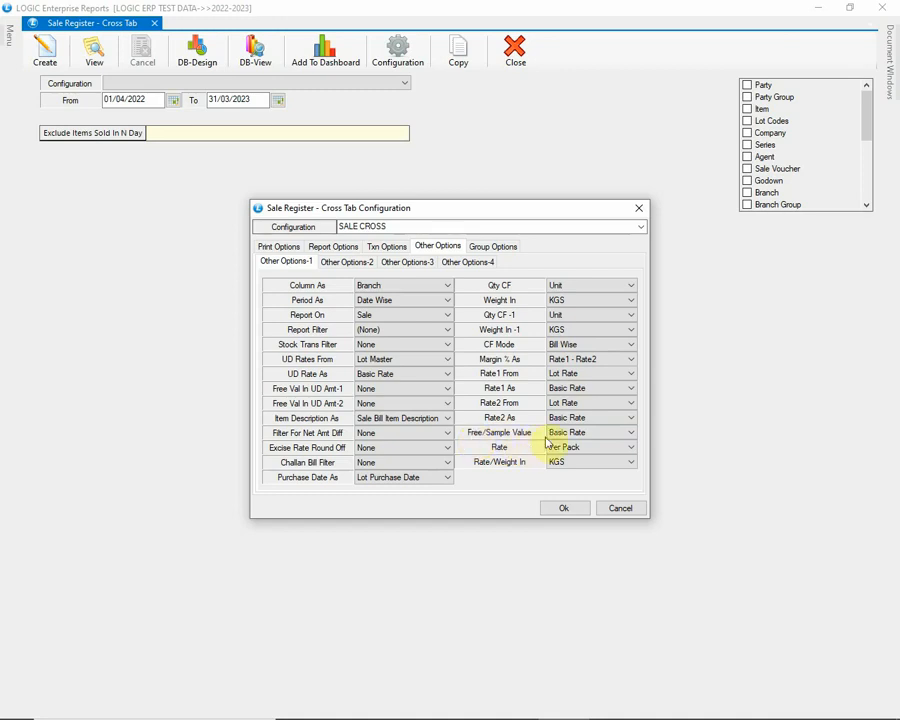
# Examine the choices offered for Free/Sample Value, Rate and Rate/Weight In, keeping Basic Rate, Per Pack and KGS.
pyautogui.click(630, 435)
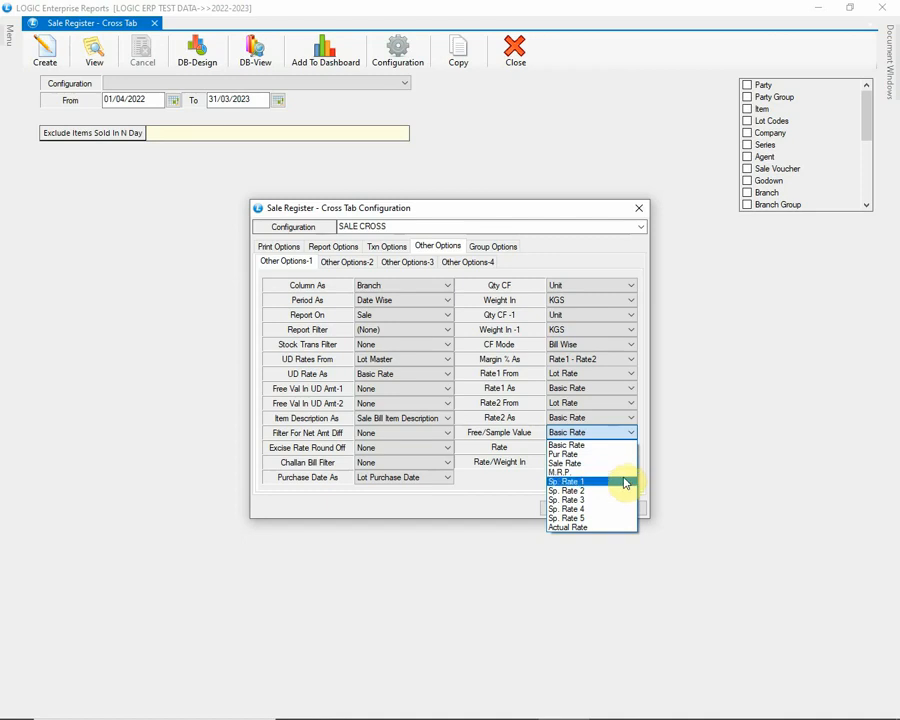
pyautogui.click(618, 443)
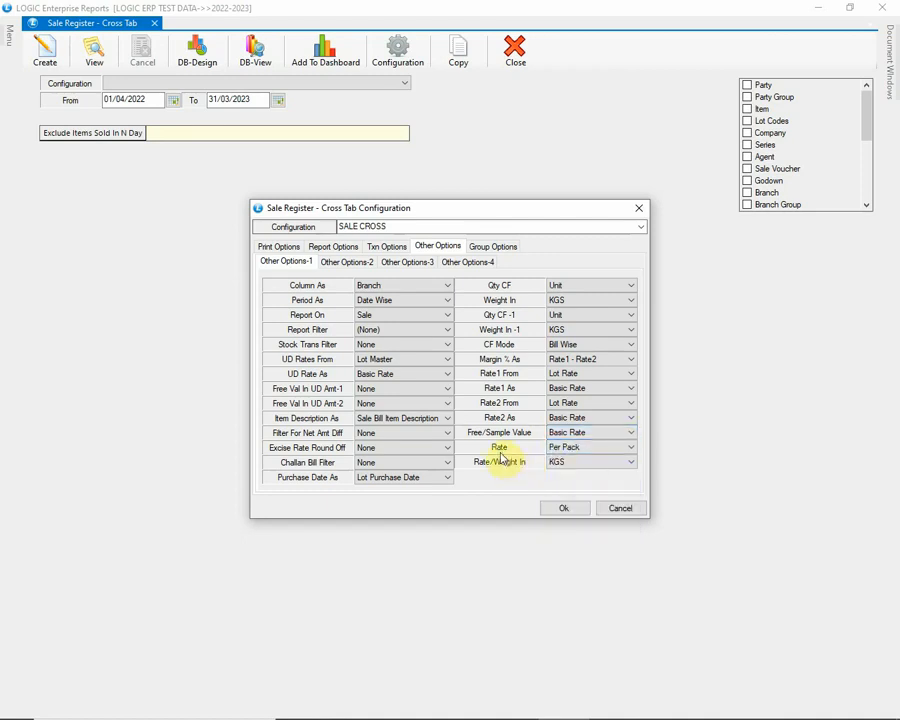
pyautogui.click(610, 450)
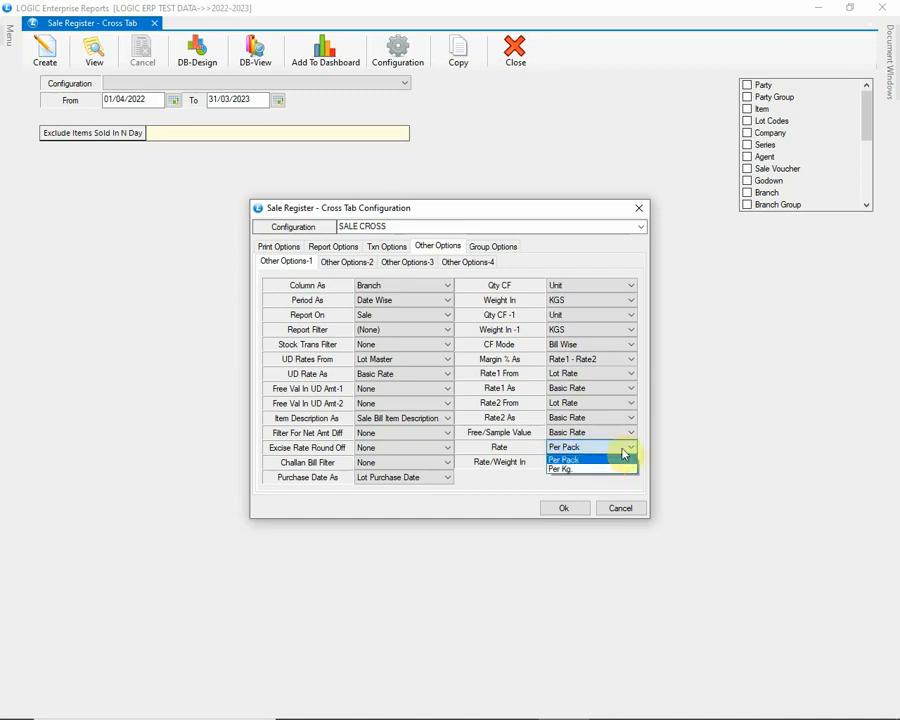
pyautogui.click(622, 454)
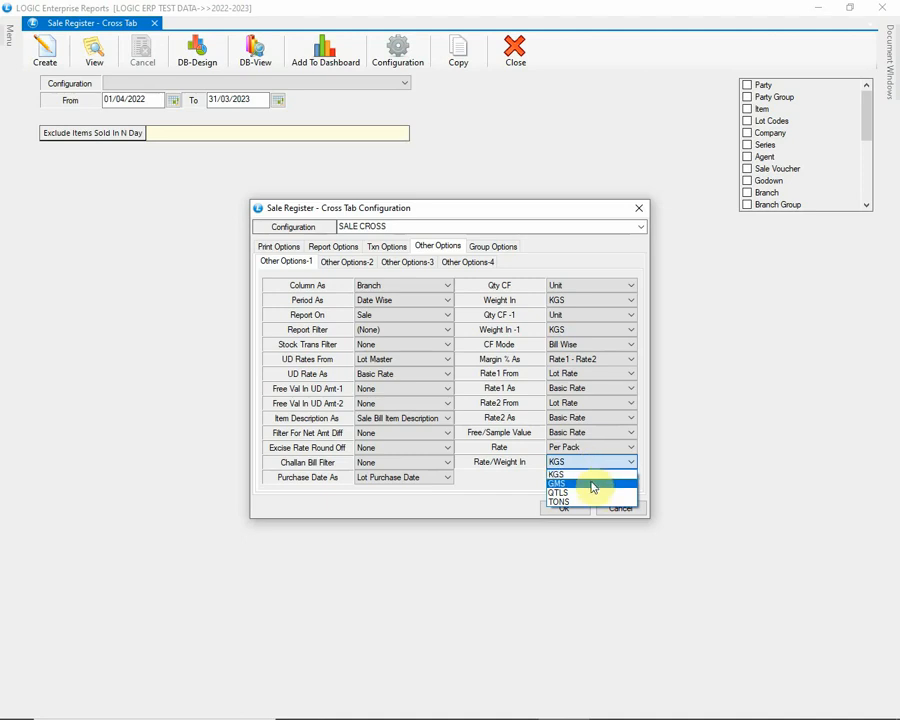
pyautogui.click(603, 474)
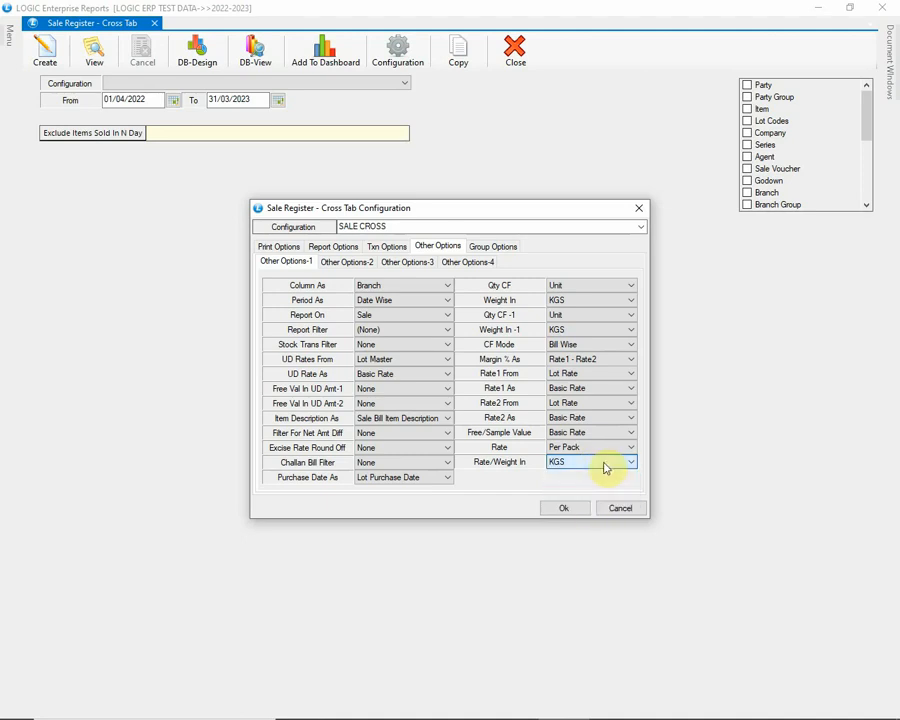
# In the second set of other options, try Use CF For Free Qty, Add Creation Branch To Lot Code and Include Free/Repl/Sample In Total Qty.
pyautogui.click(352, 260)
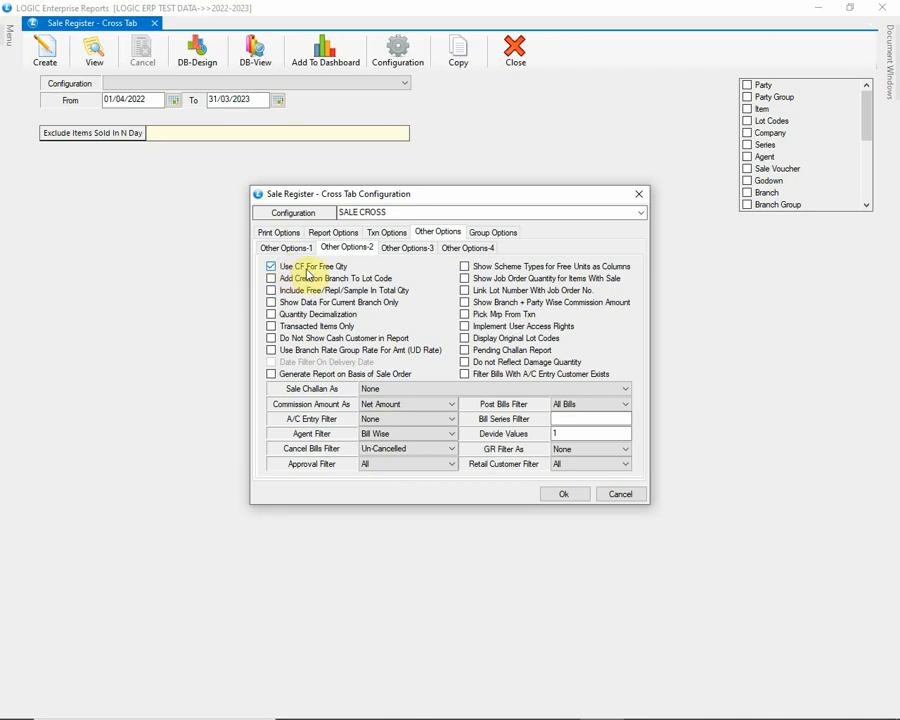
pyautogui.click(271, 279)
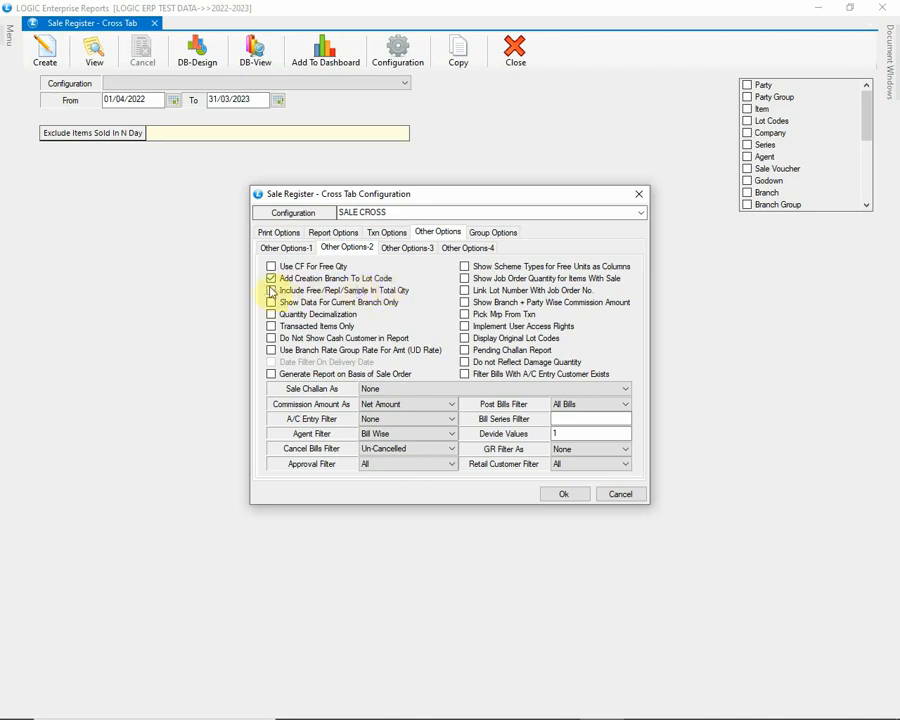
pyautogui.click(271, 290)
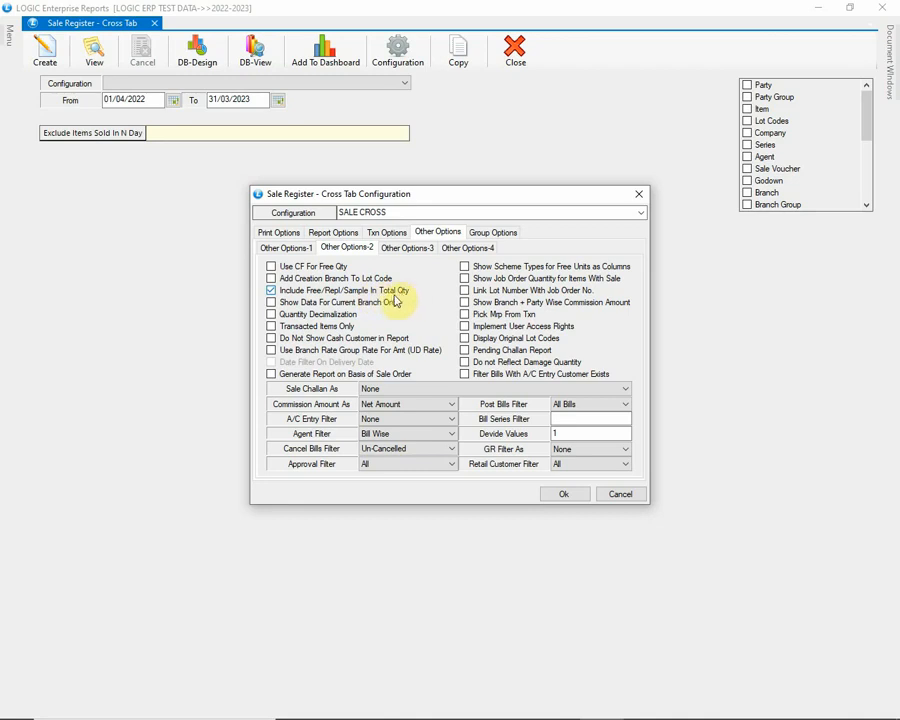
pyautogui.click(271, 290)
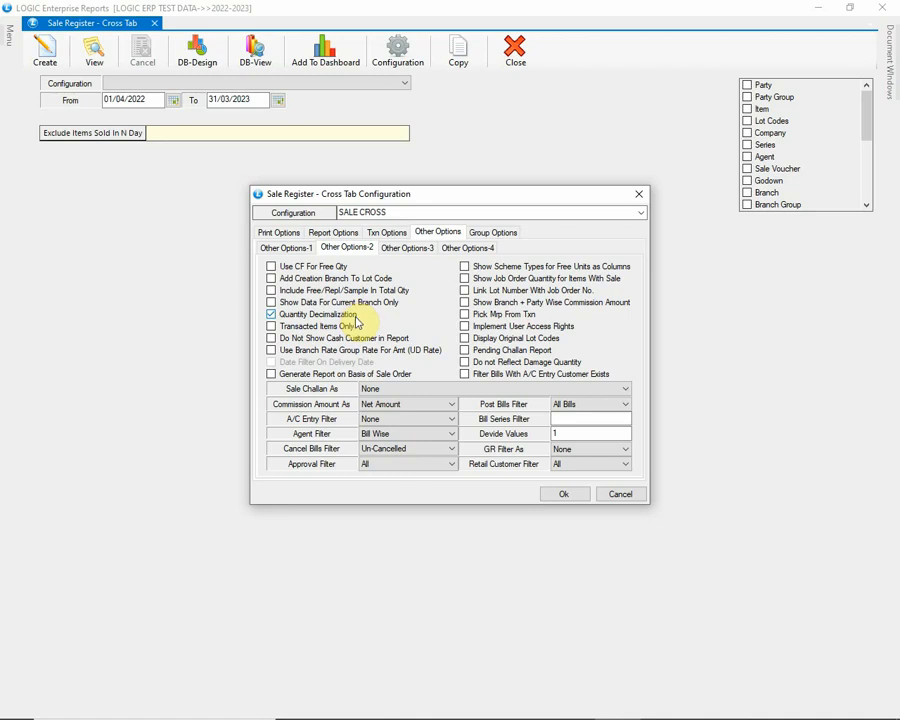
# Try Quantity Decimalization, Transacted Items Only, Do Not Show Cash Customer in Report and Generate Report on Basis of Sale Order.
pyautogui.click(292, 316)
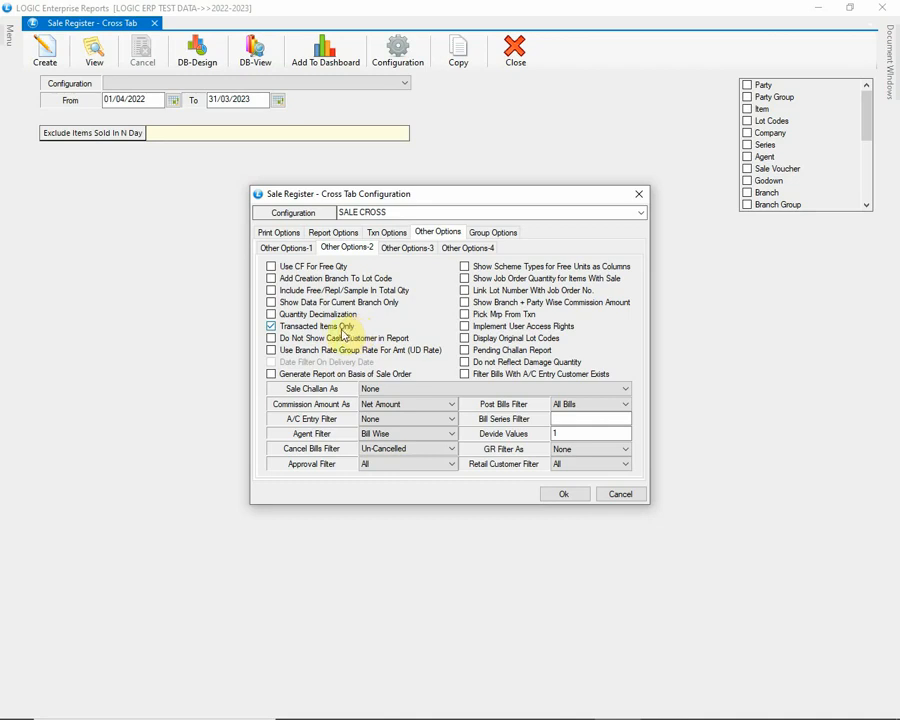
pyautogui.click(272, 327)
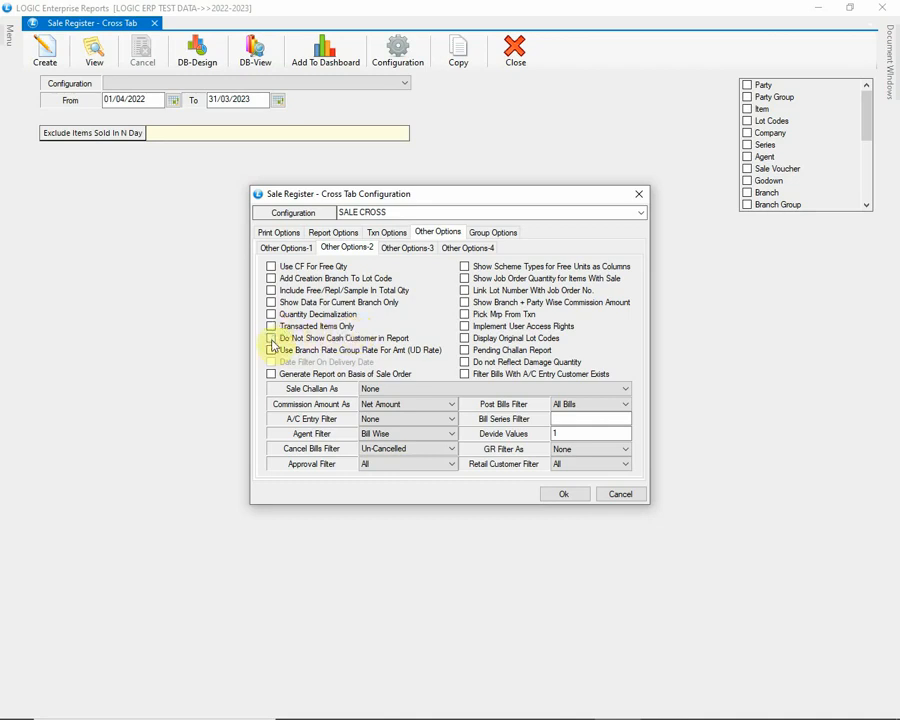
pyautogui.click(271, 339)
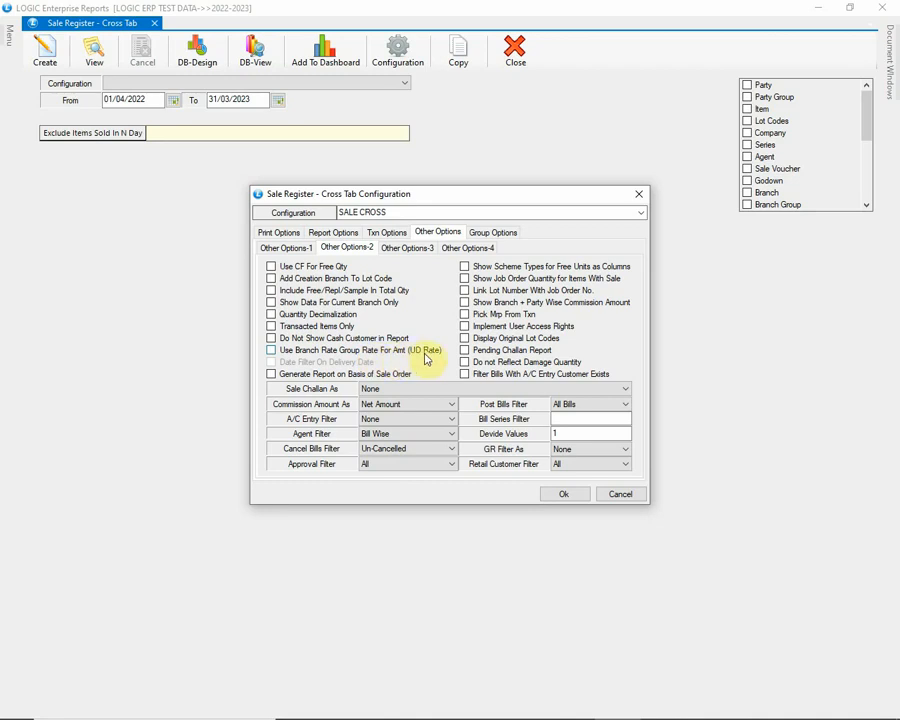
pyautogui.click(318, 377)
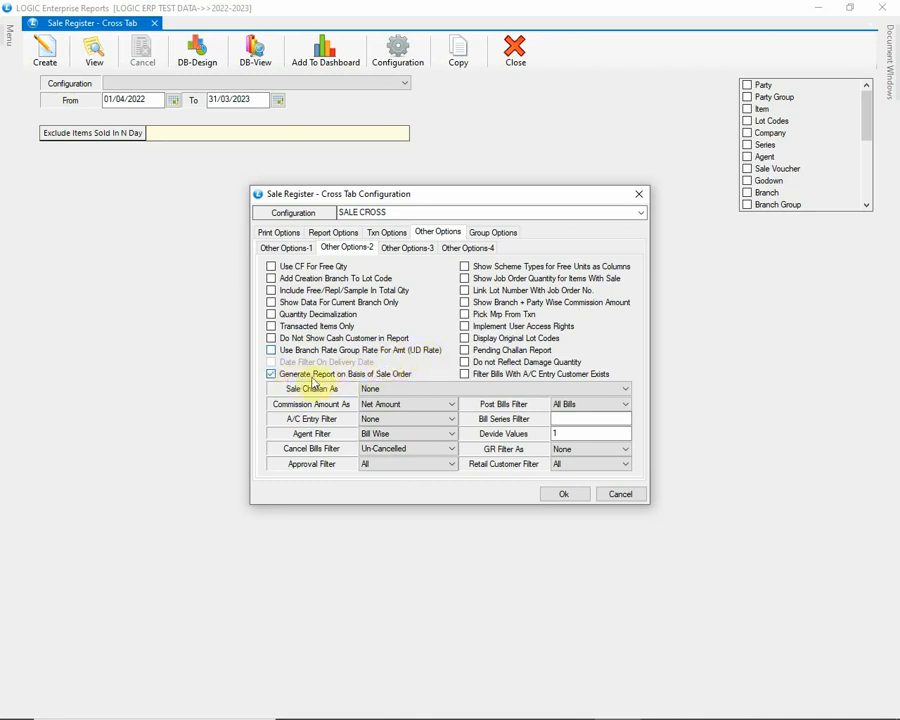
pyautogui.click(397, 376)
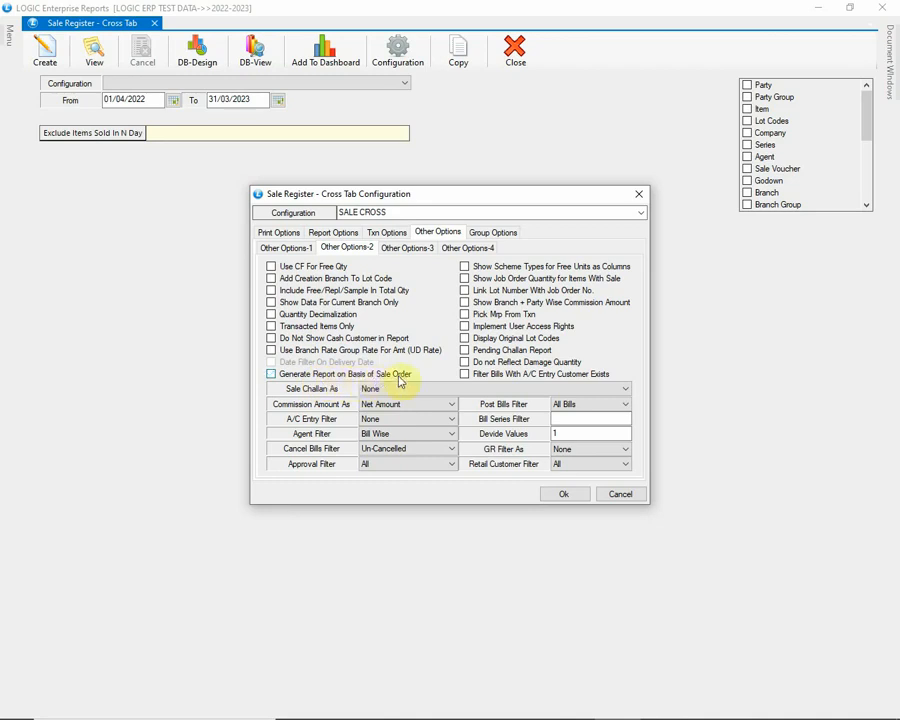
# Try Show Scheme Types for Free Units as Columns, Show Job Order Quantity for Items With Sale and Link Lot Number With Job Order No.
pyautogui.click(512, 267)
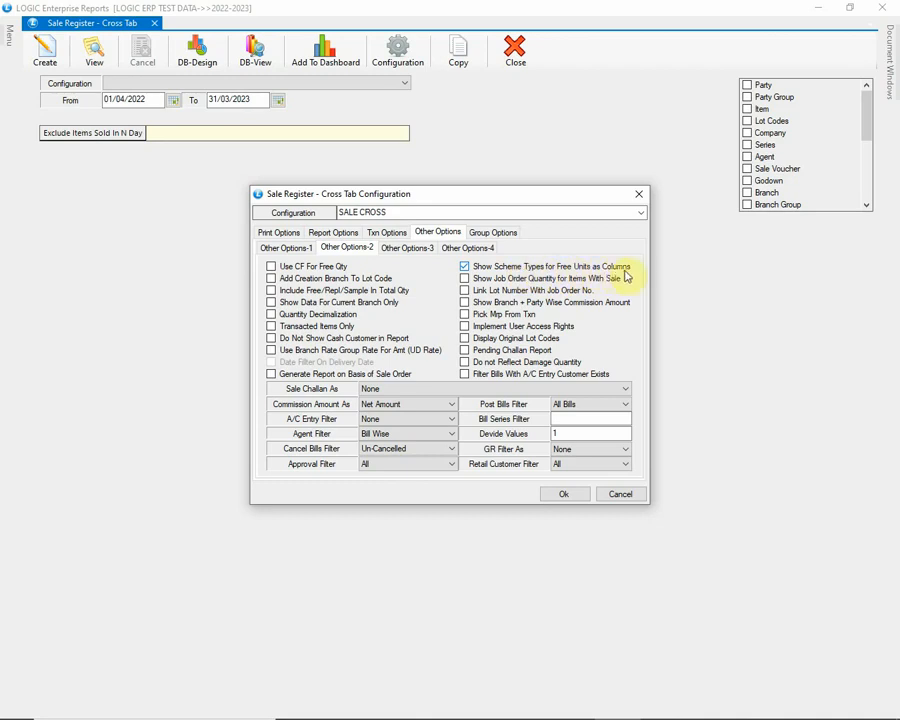
pyautogui.click(484, 279)
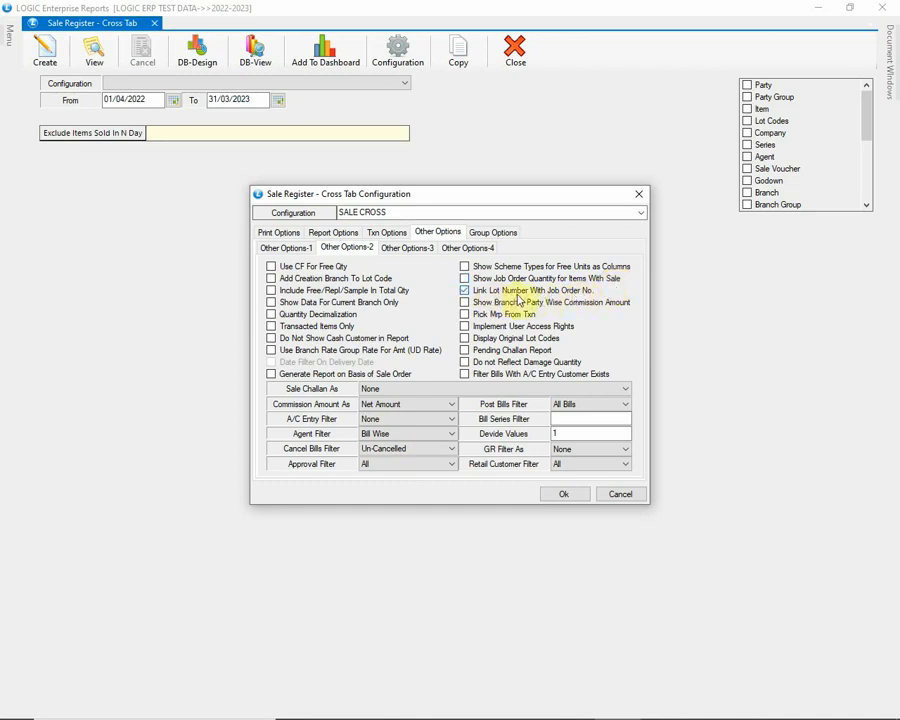
pyautogui.click(567, 294)
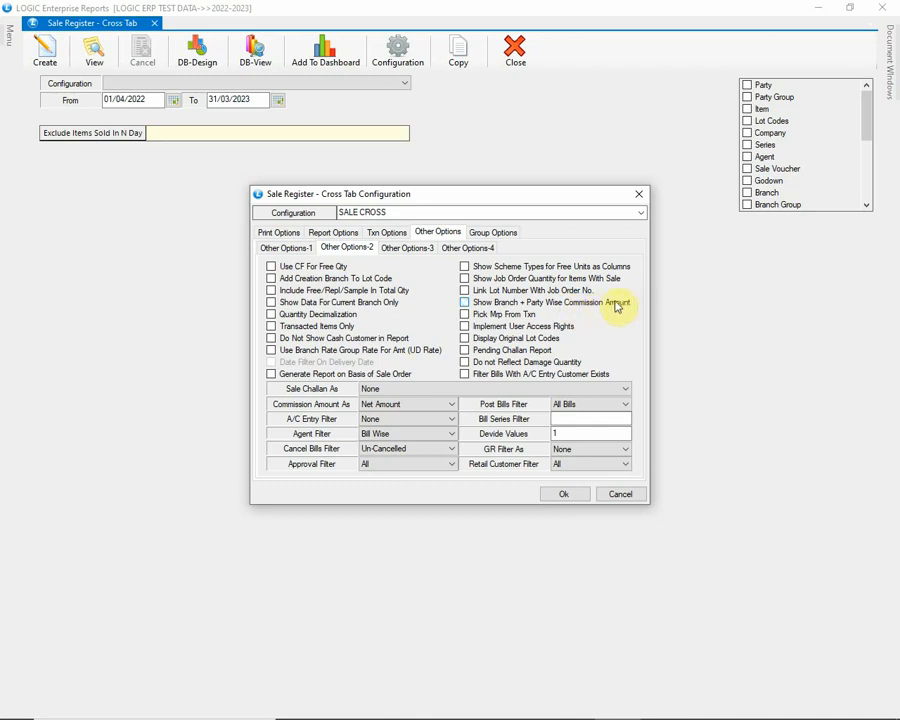
# Try Pick Mrp From Txn, Implement User Access Rights, Display Original Lot Codes, Do not Reflect Damage Quantity and Filter Bills With A/C Entry Customer Exists.
pyautogui.click(497, 318)
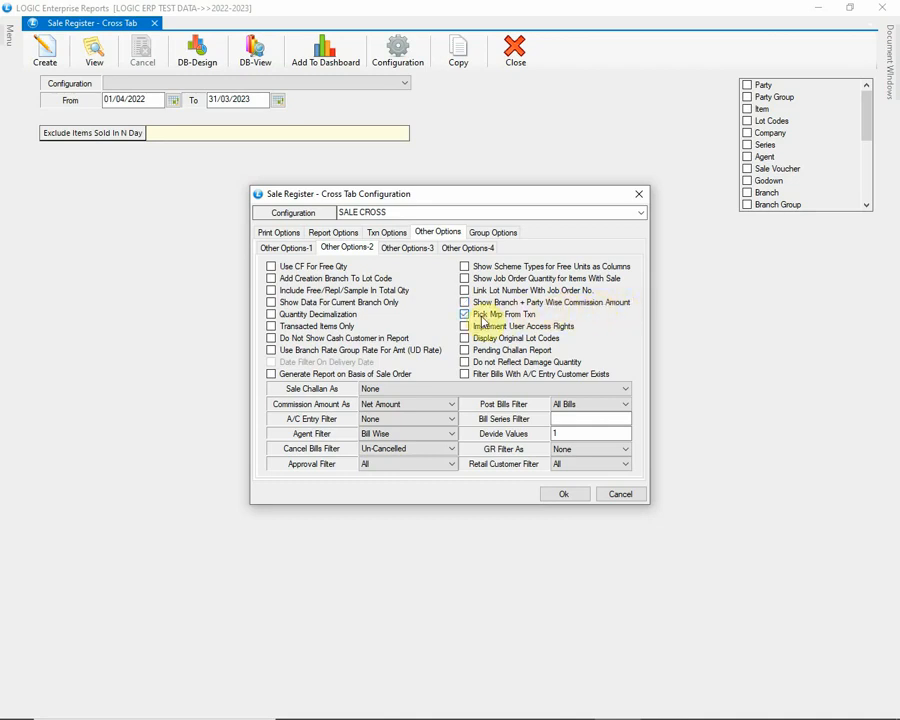
pyautogui.click(533, 319)
pyautogui.click(476, 327)
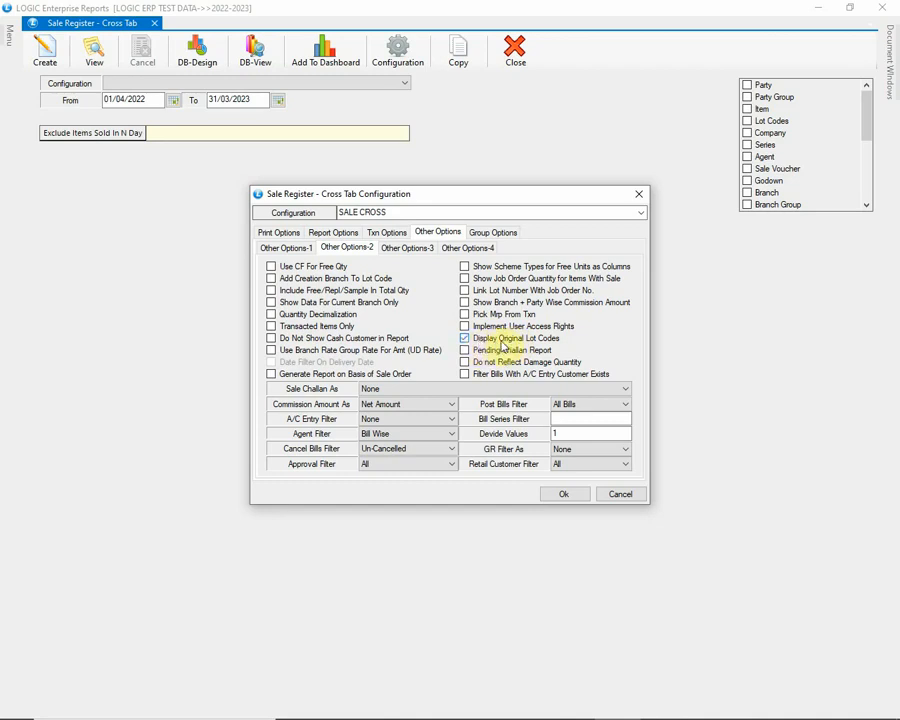
pyautogui.click(557, 340)
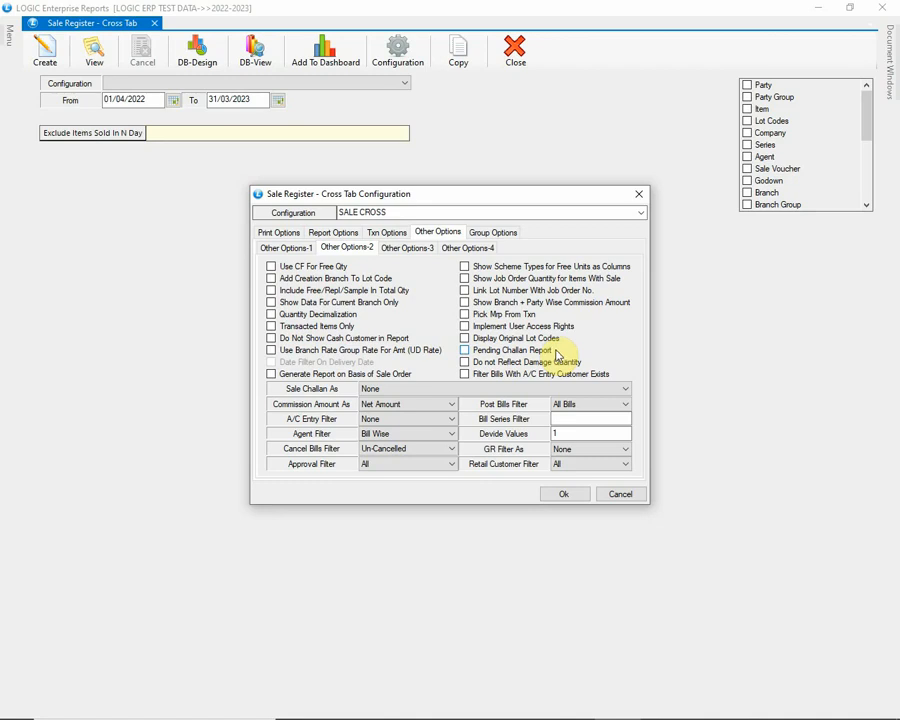
pyautogui.click(477, 364)
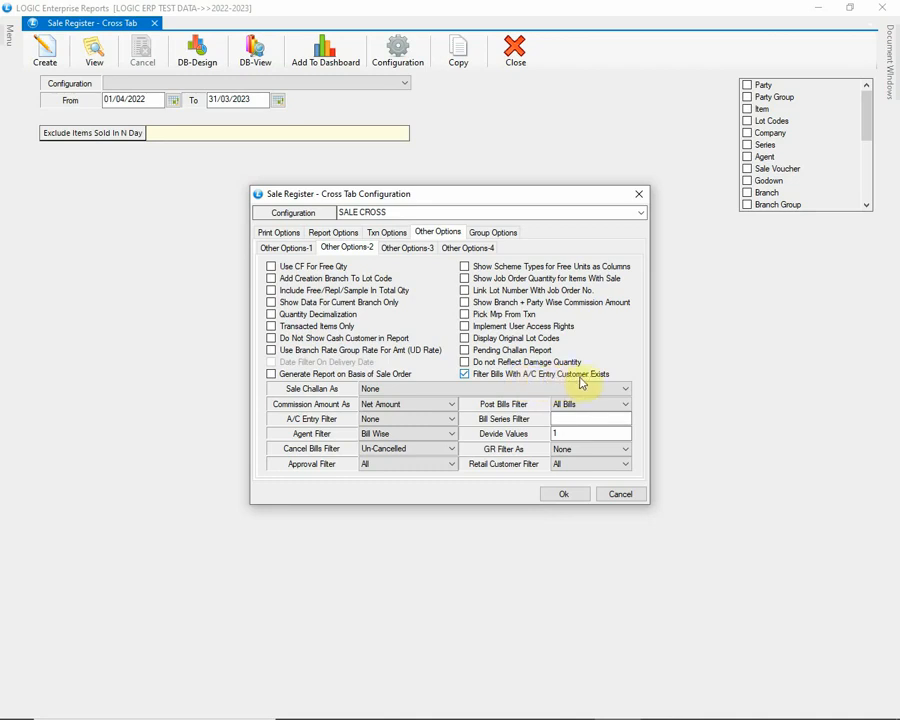
pyautogui.click(598, 376)
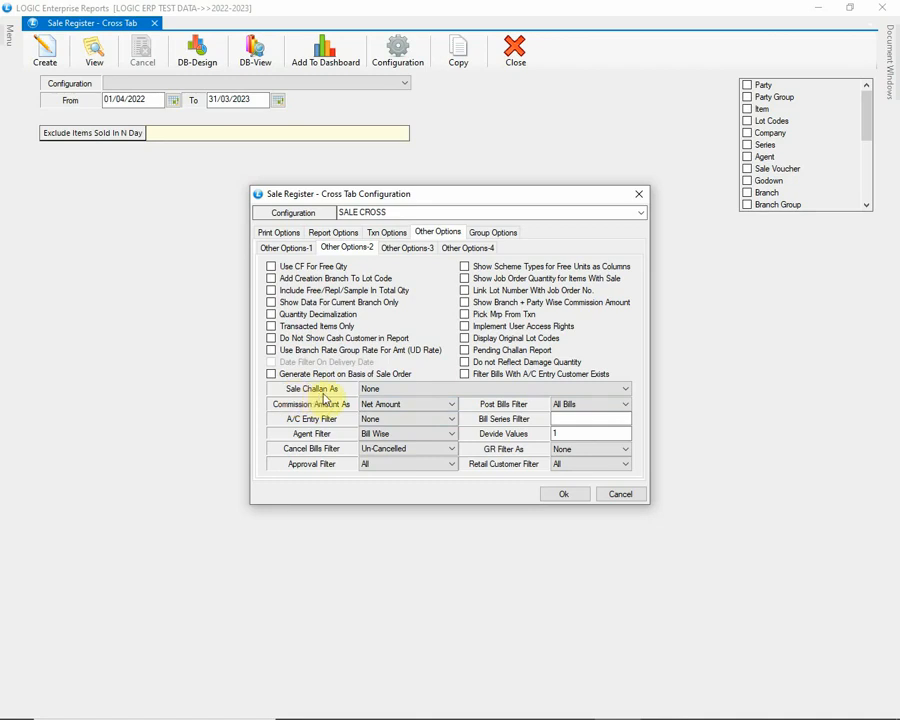
# Examine the choices offered for Sale Challan As, Commission Amount As and A/C Entry Filter, keeping None, Net Amount and None.
pyautogui.click(415, 390)
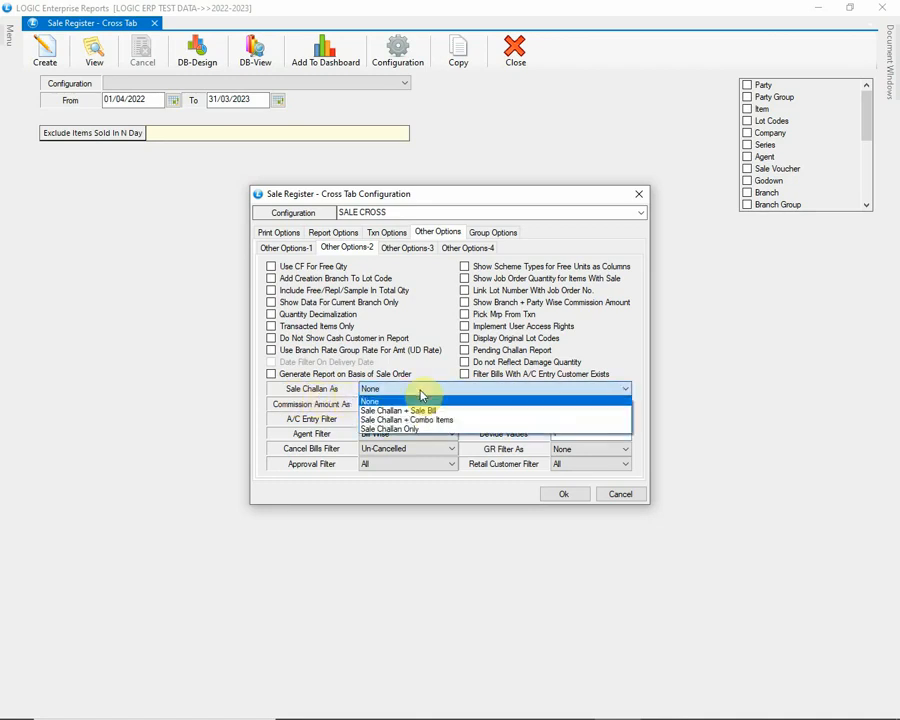
pyautogui.click(491, 401)
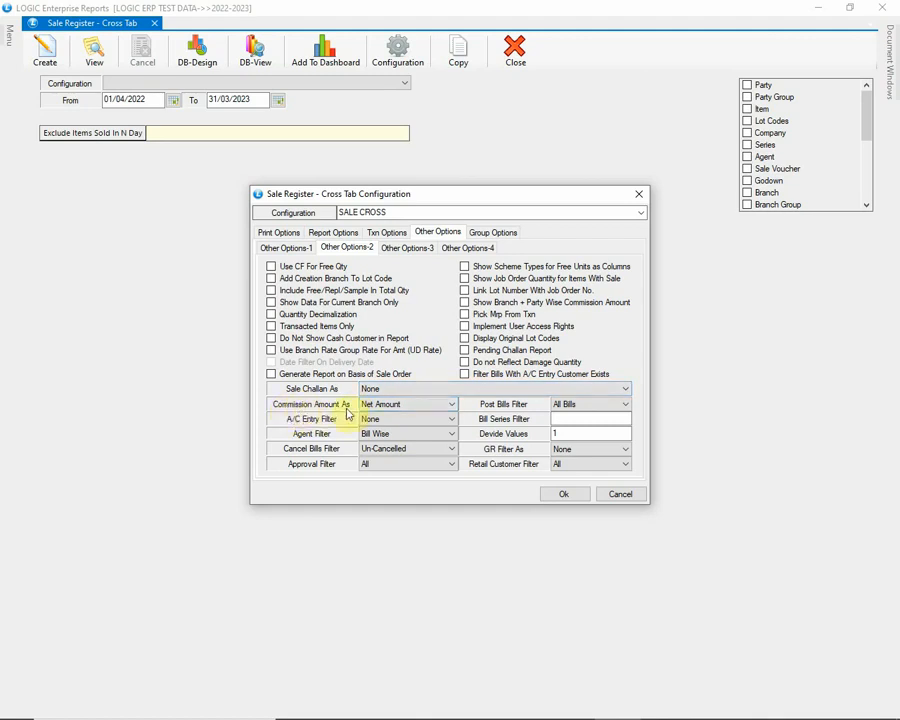
pyautogui.click(450, 405)
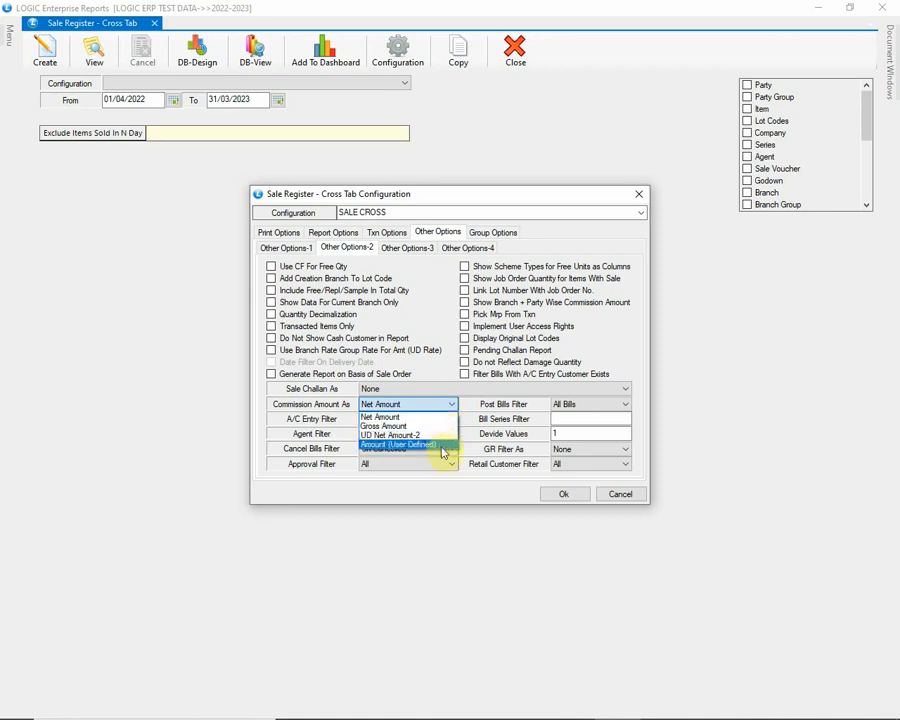
pyautogui.click(449, 407)
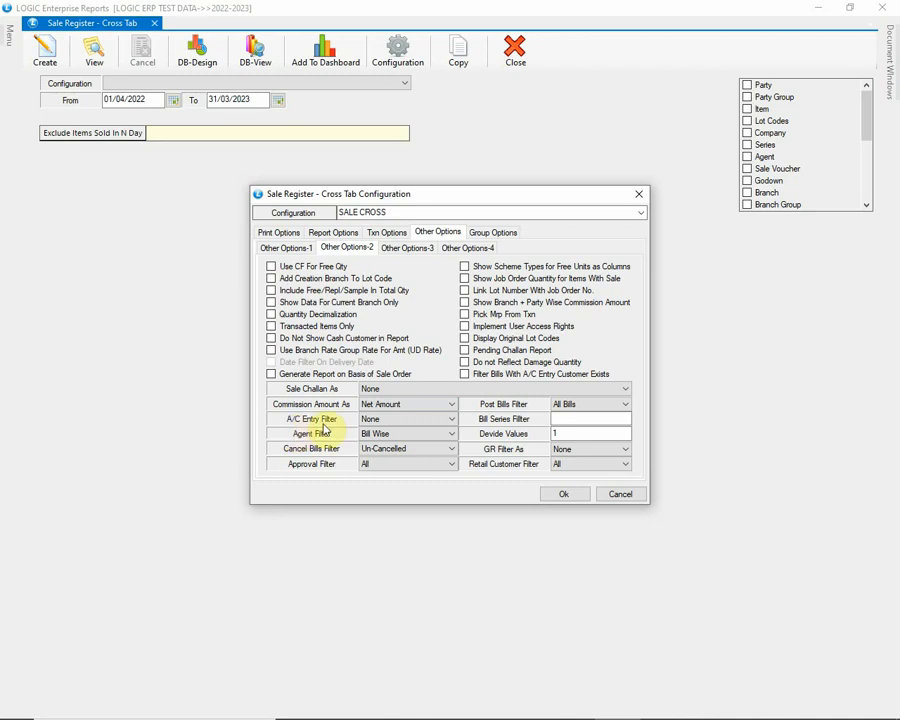
pyautogui.click(449, 420)
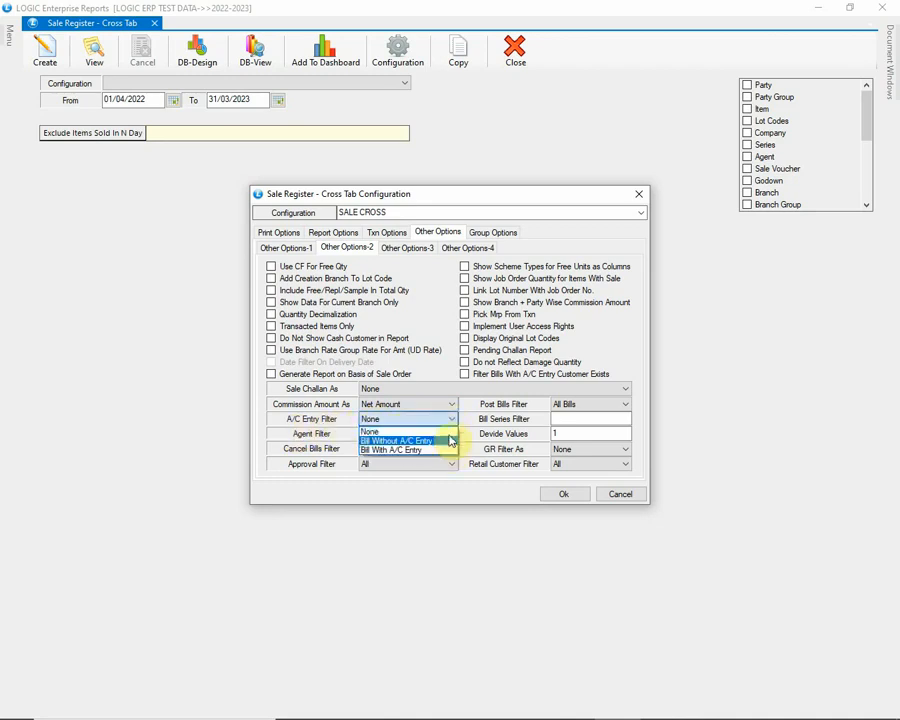
pyautogui.click(451, 422)
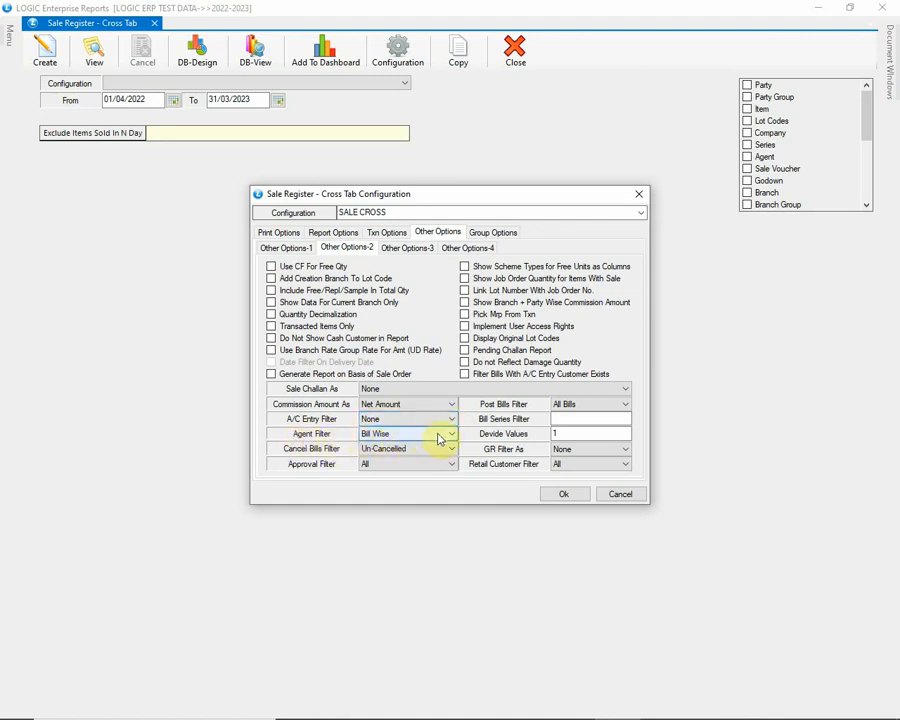
# Examine the choices offered for Agent Filter, Cancel Bills Filter and Approval Filter, keeping Bill Wise, Un-Cancelled and All.
pyautogui.click(457, 437)
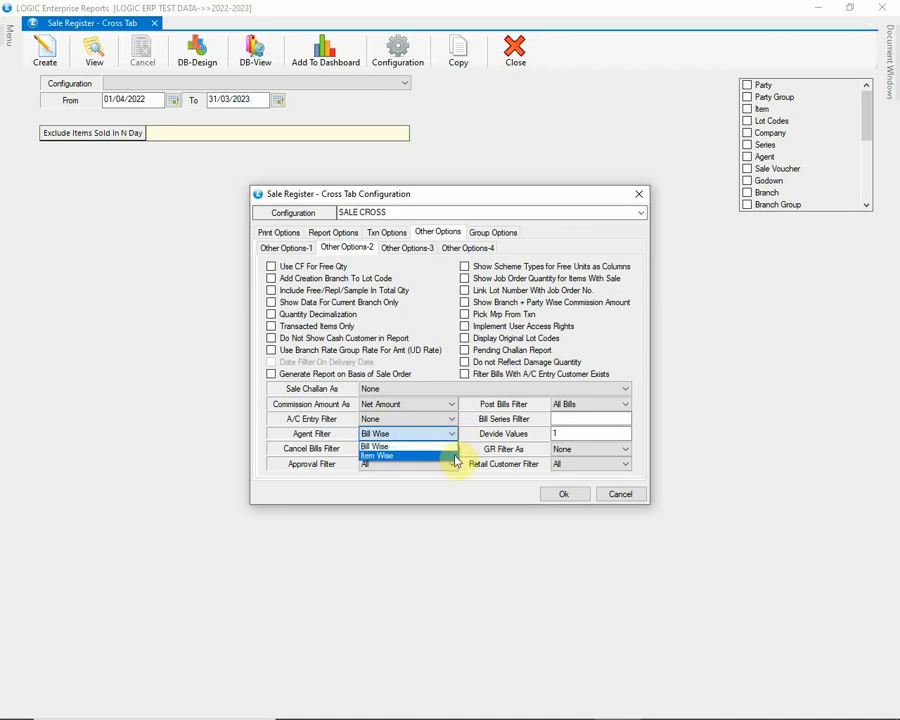
pyautogui.click(456, 442)
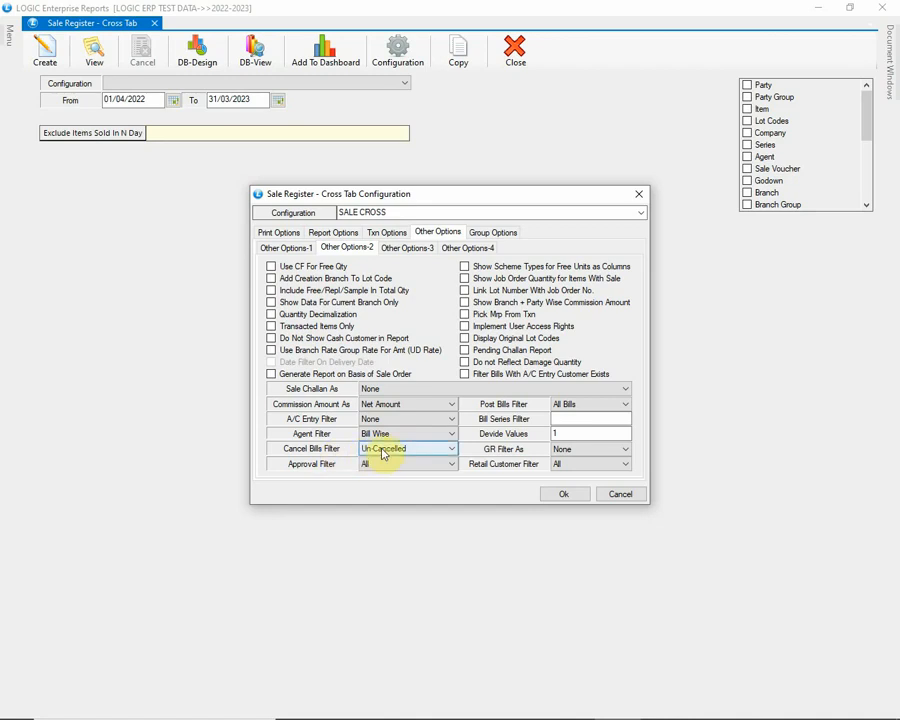
pyautogui.click(445, 450)
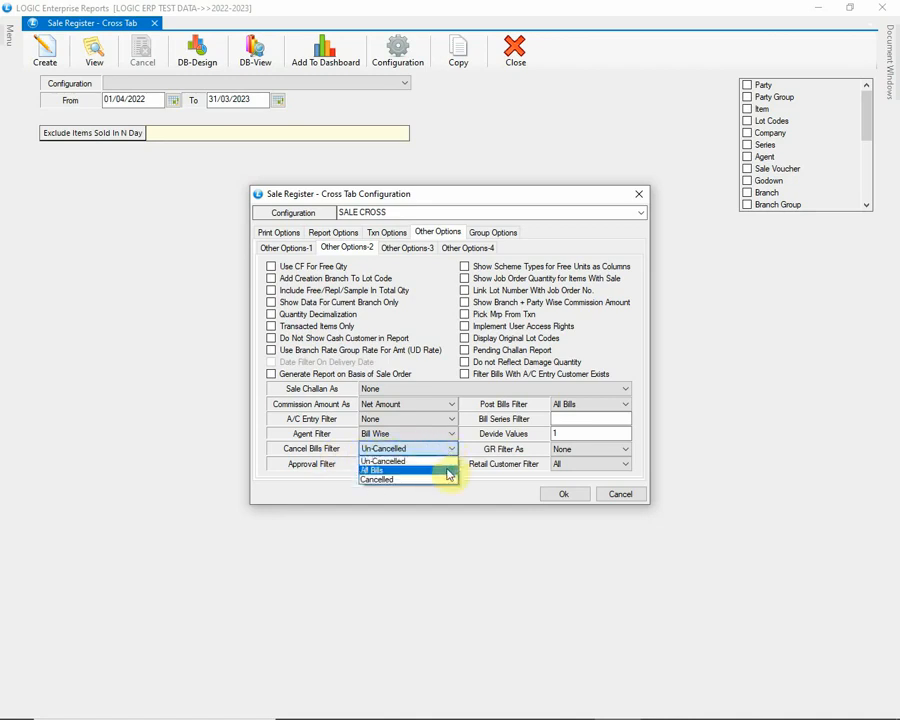
pyautogui.click(452, 452)
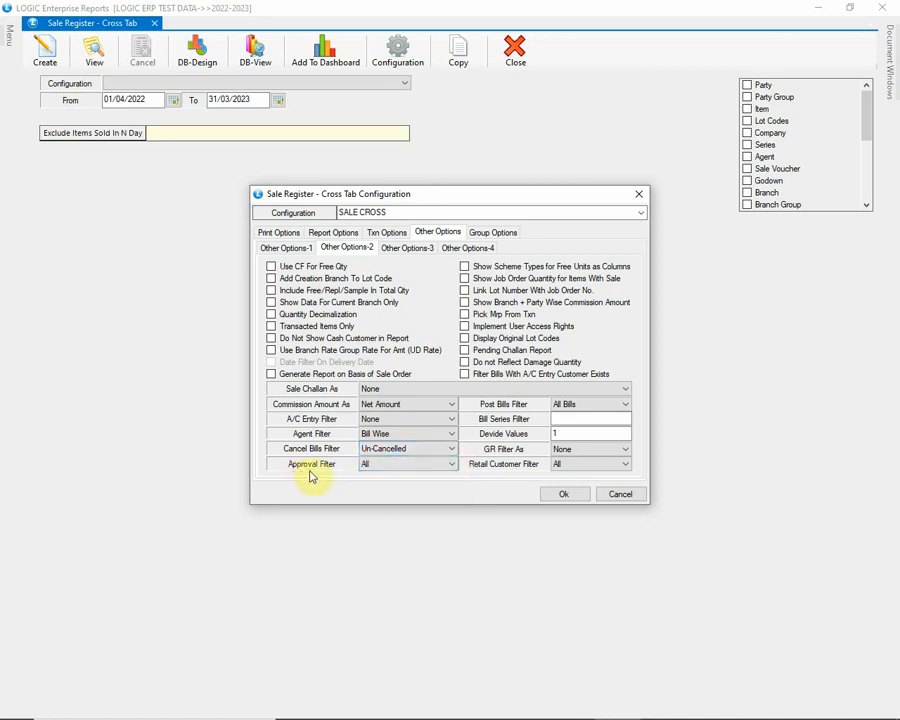
pyautogui.click(443, 466)
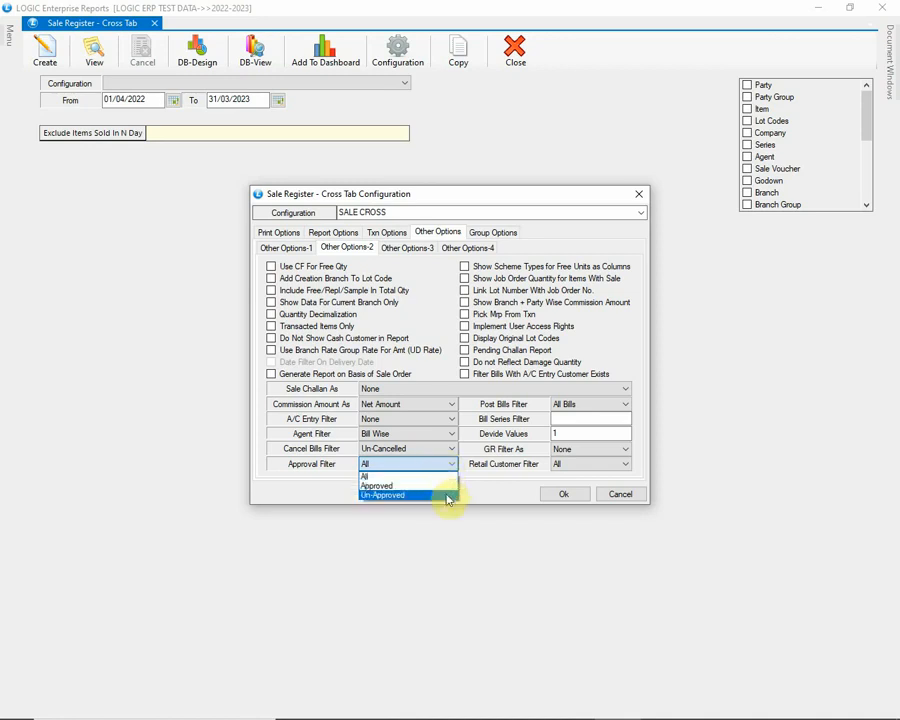
pyautogui.click(446, 476)
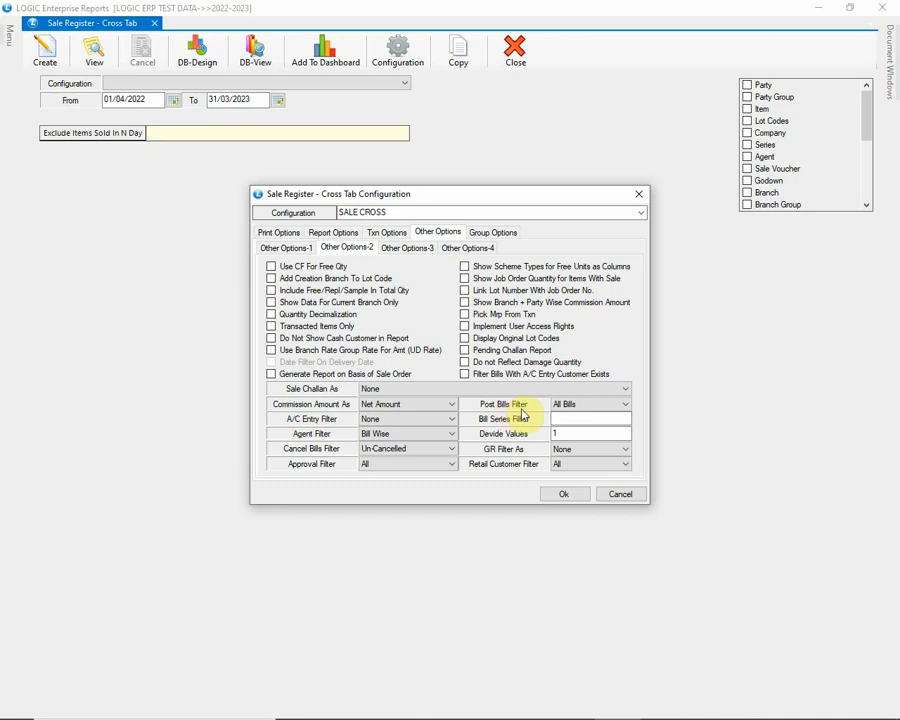
# Examine the Post Bills Filter choices, keeping All Bills, and look at the Bill Series Filter and Devide Values entries.
pyautogui.click(624, 405)
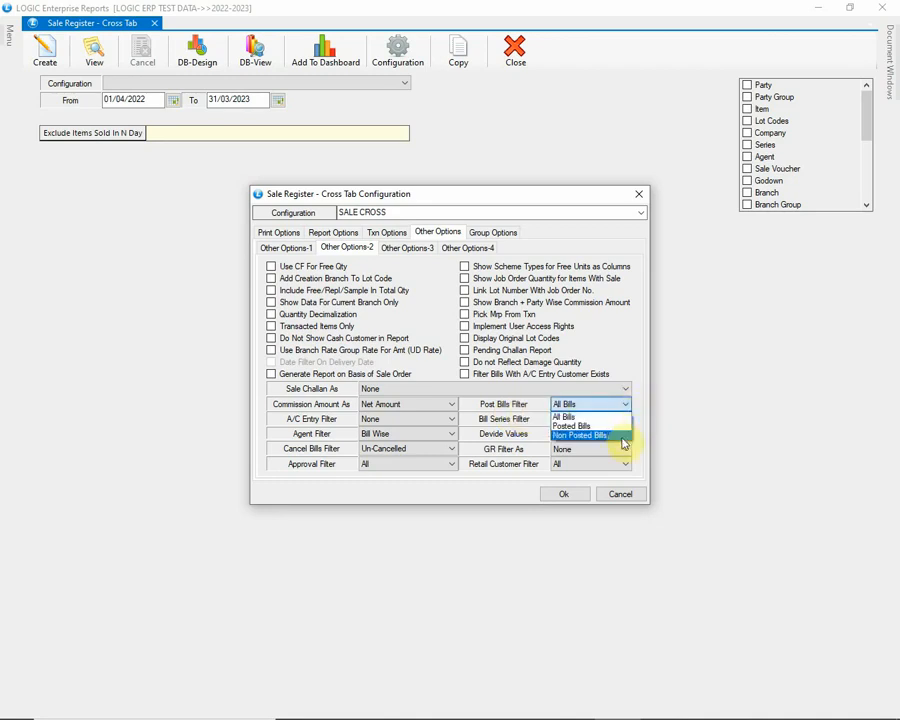
pyautogui.click(626, 405)
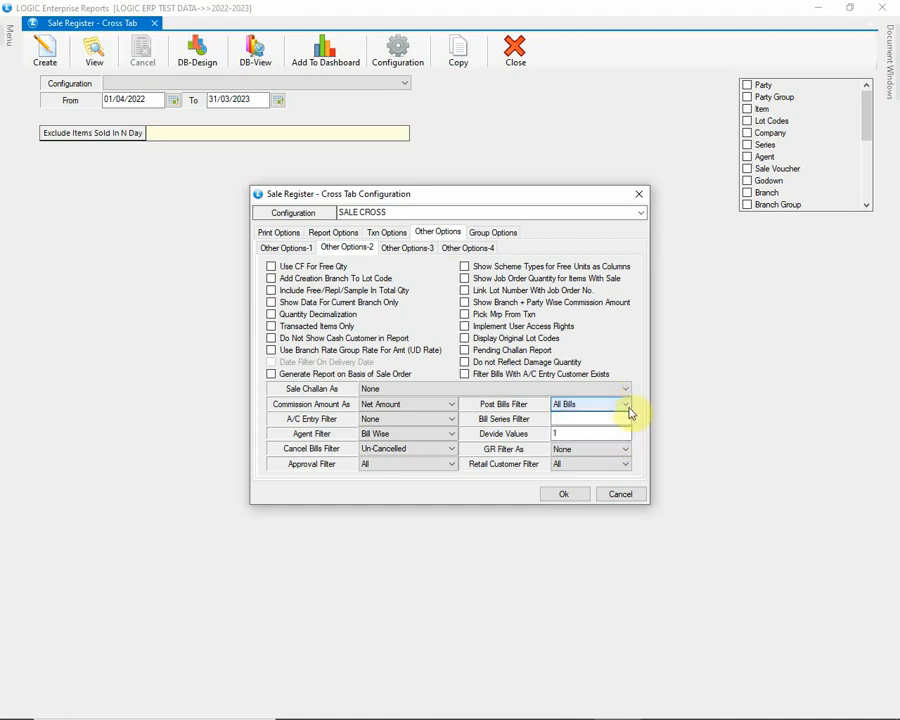
pyautogui.click(604, 416)
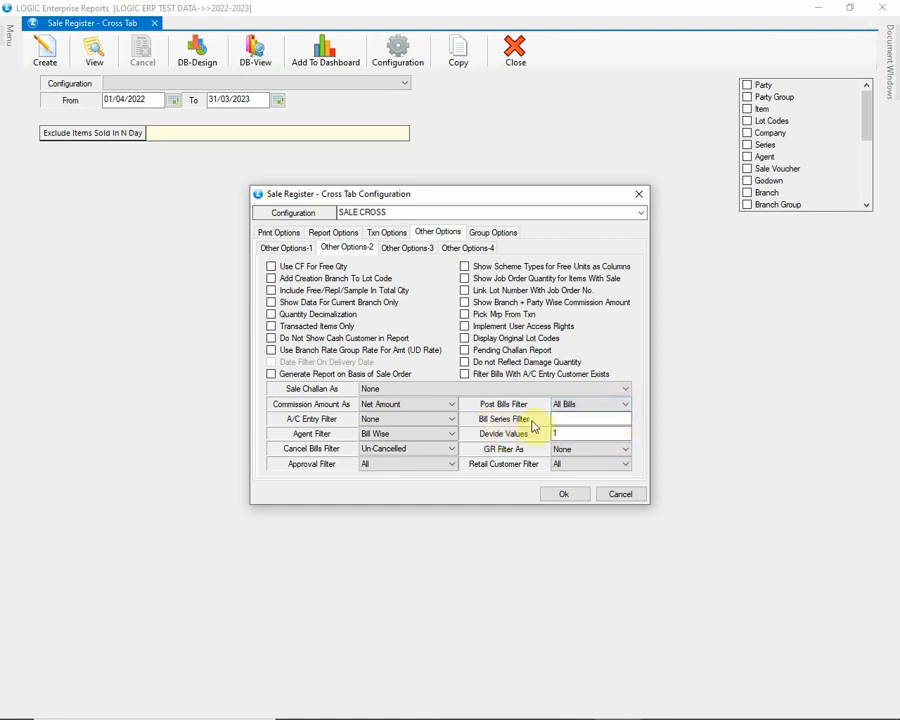
pyautogui.click(605, 421)
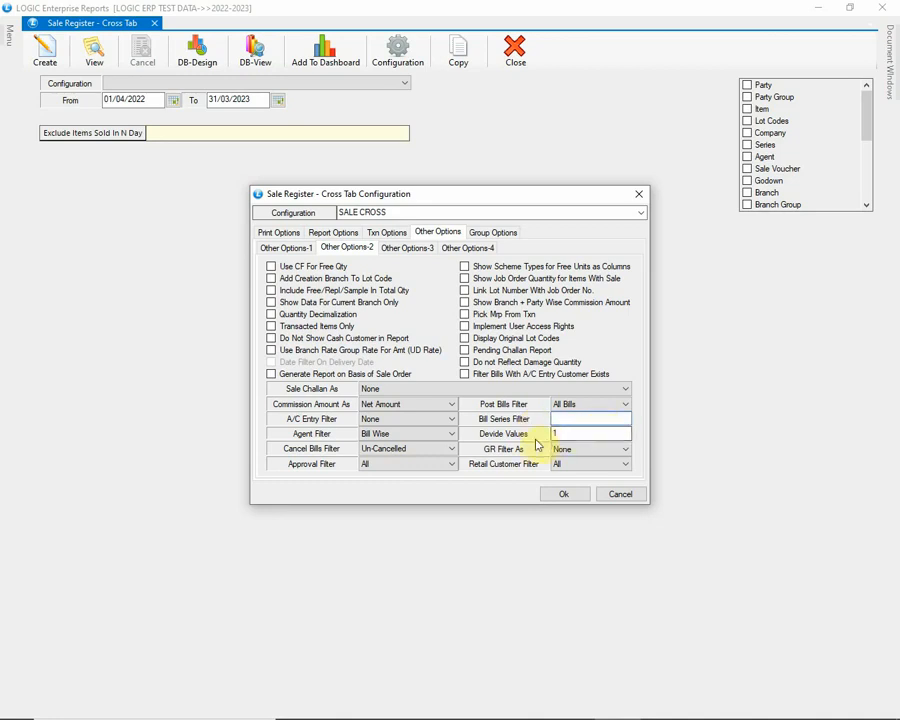
pyautogui.click(563, 434)
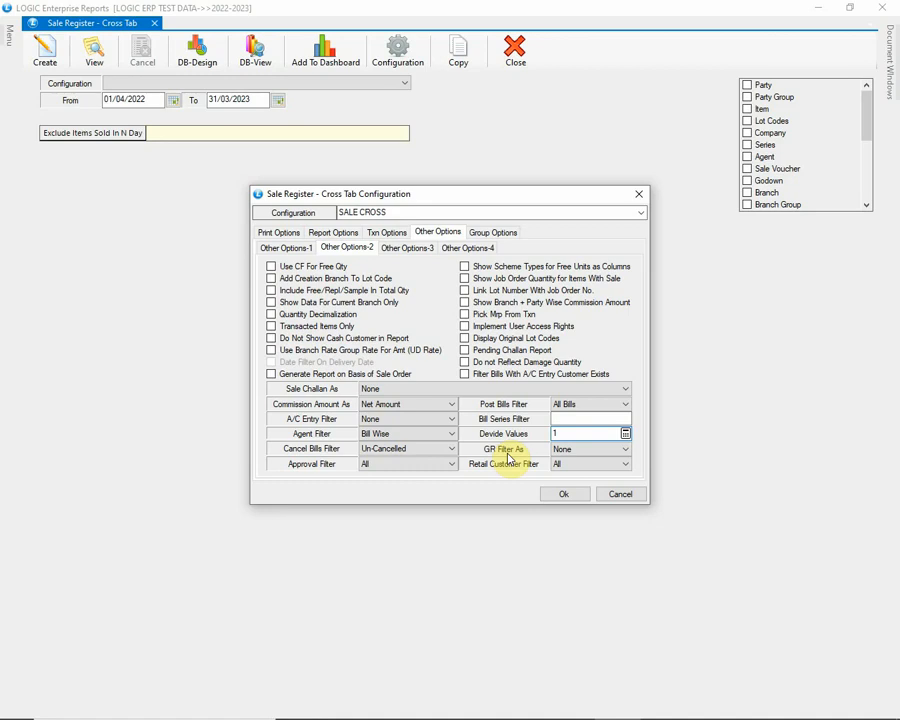
# Examine the choices offered for GR Filter As and Retail Customer Filter, keeping None and All.
pyautogui.click(588, 449)
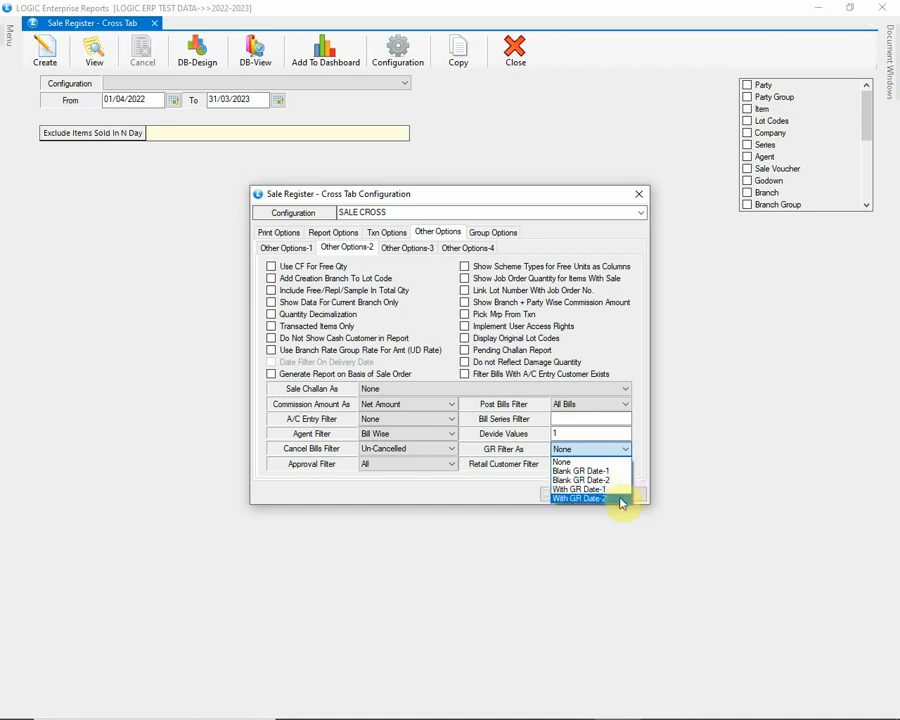
pyautogui.click(615, 462)
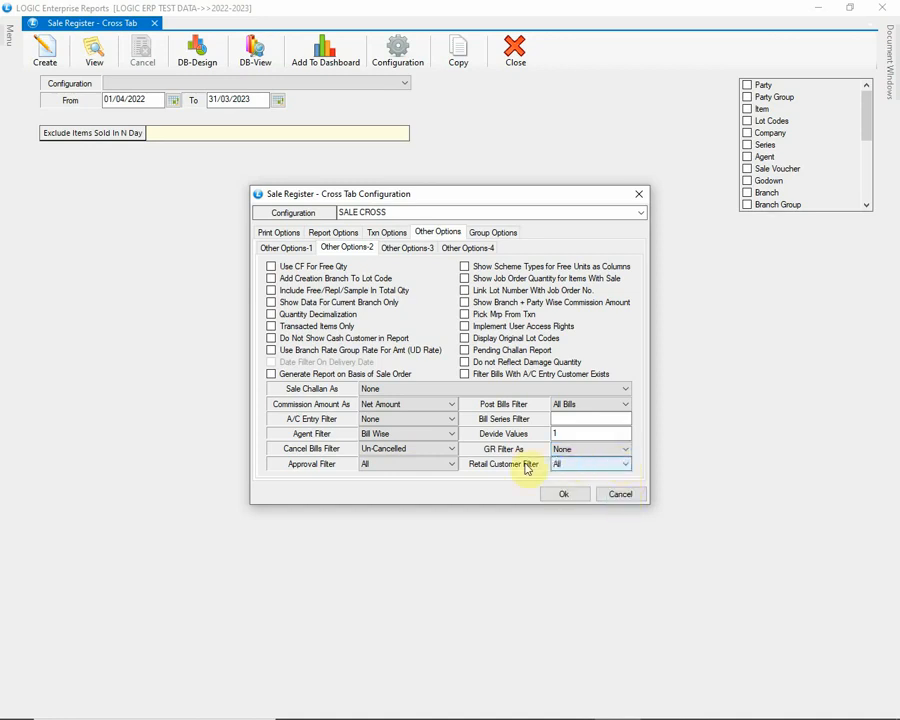
pyautogui.click(624, 465)
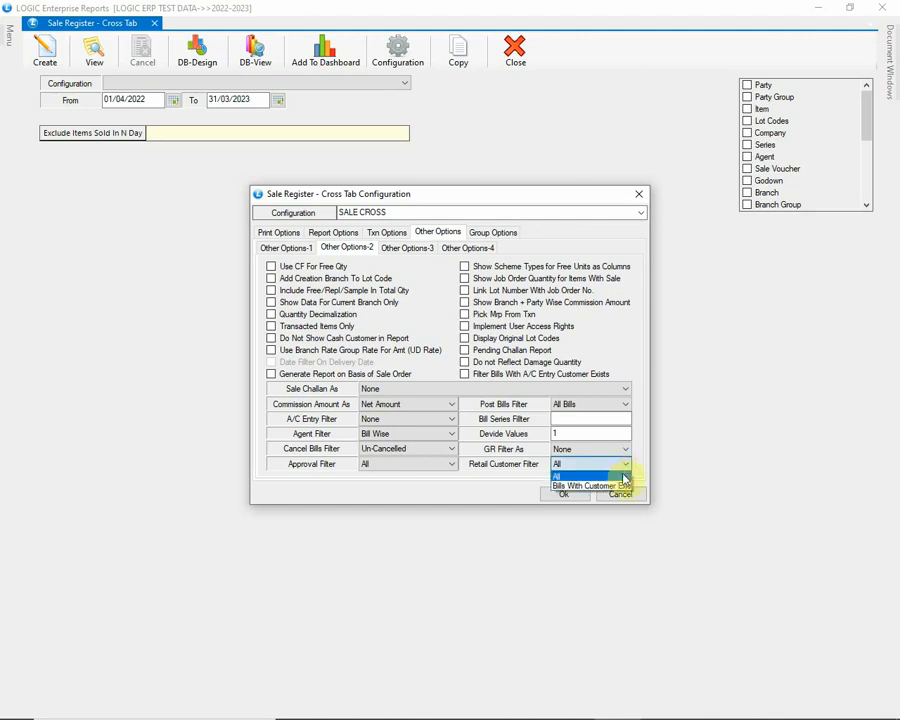
pyautogui.click(622, 476)
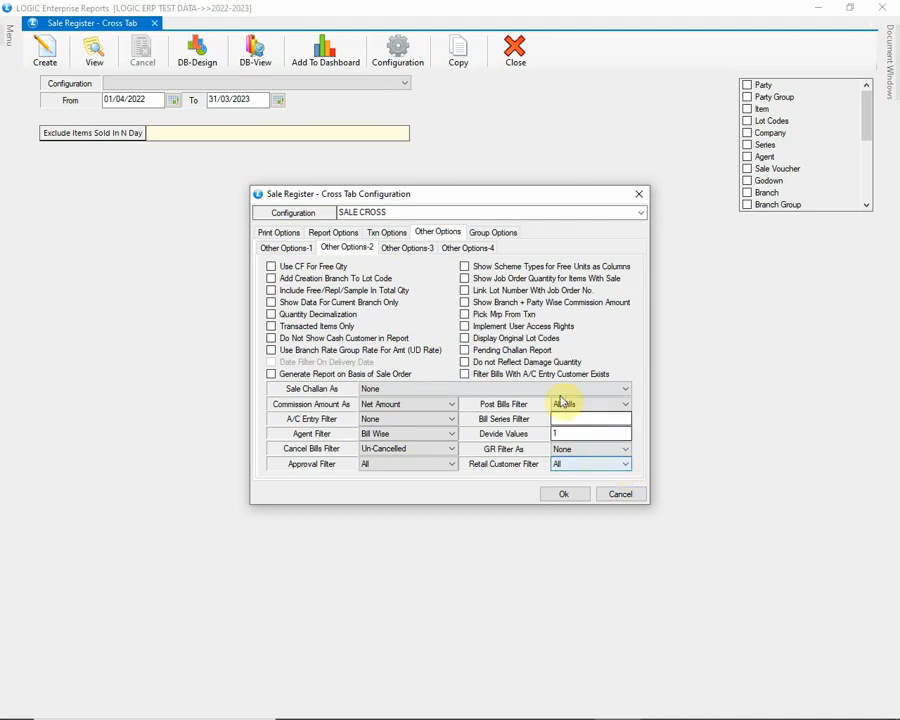
# Look over the third and fourth sets of other options and the group options' Party Grouping choices, keeping Use Account Groups.
pyautogui.click(418, 250)
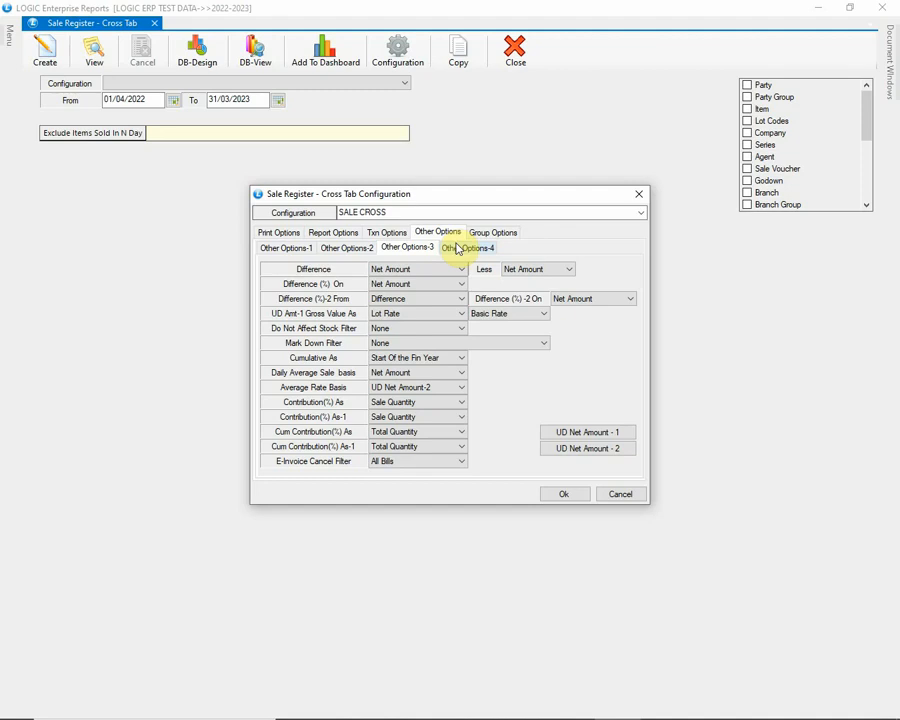
pyautogui.click(457, 249)
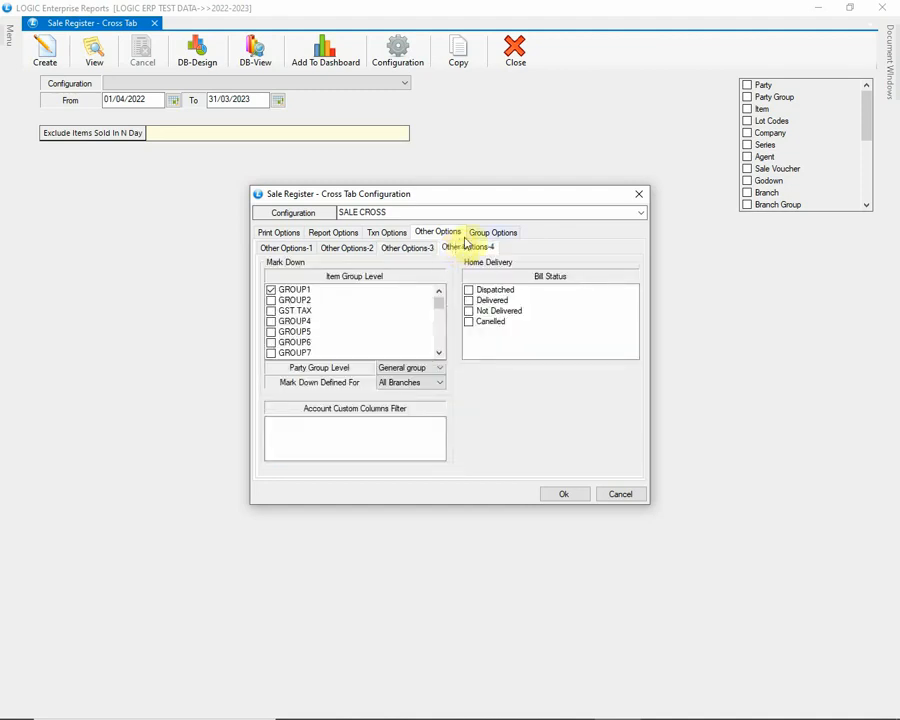
pyautogui.click(476, 234)
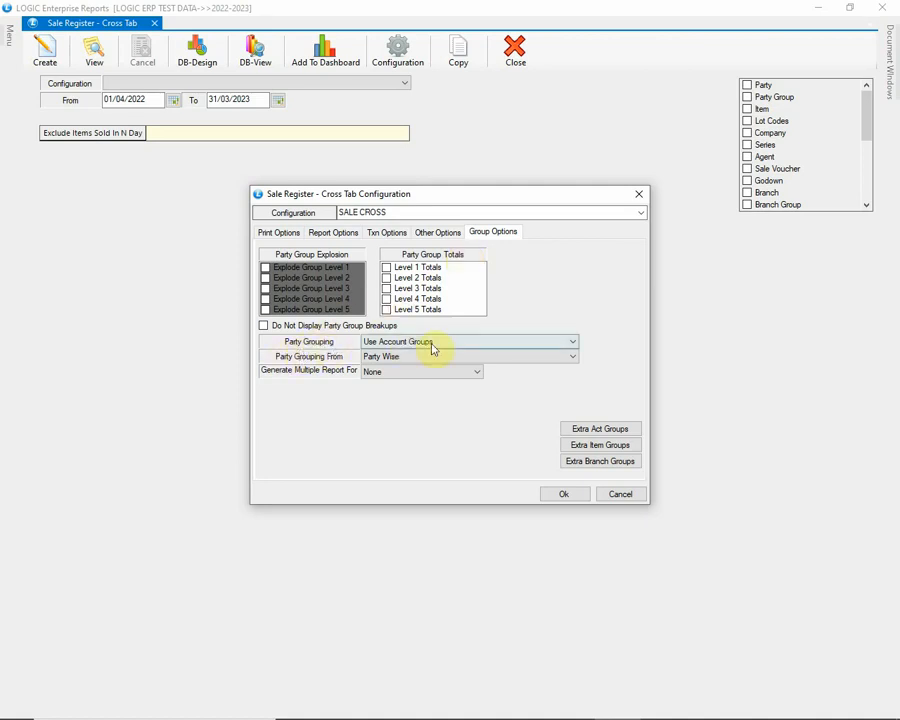
pyautogui.click(538, 342)
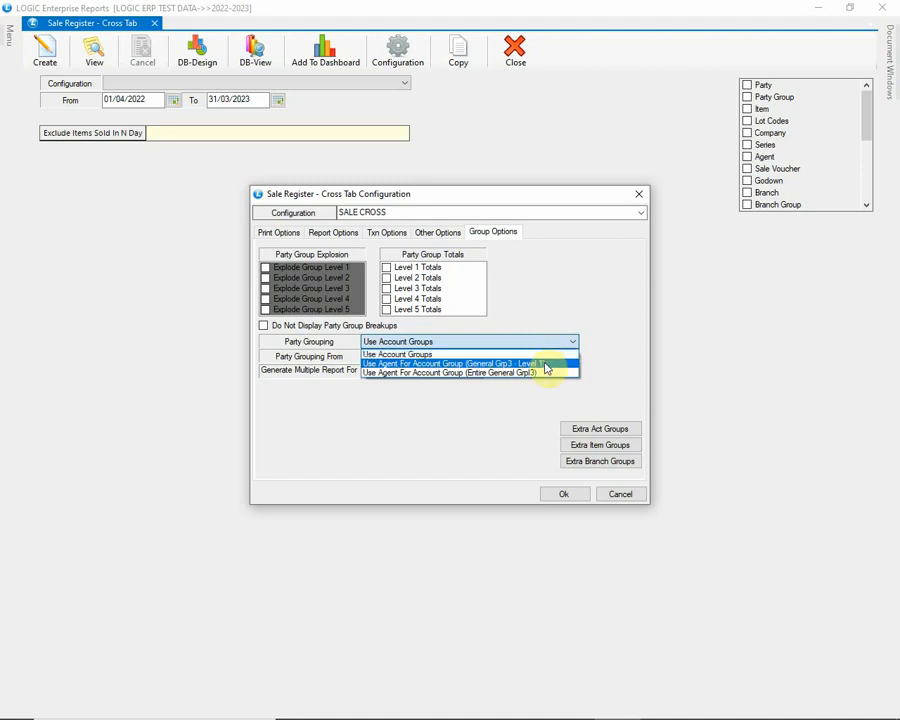
pyautogui.click(569, 346)
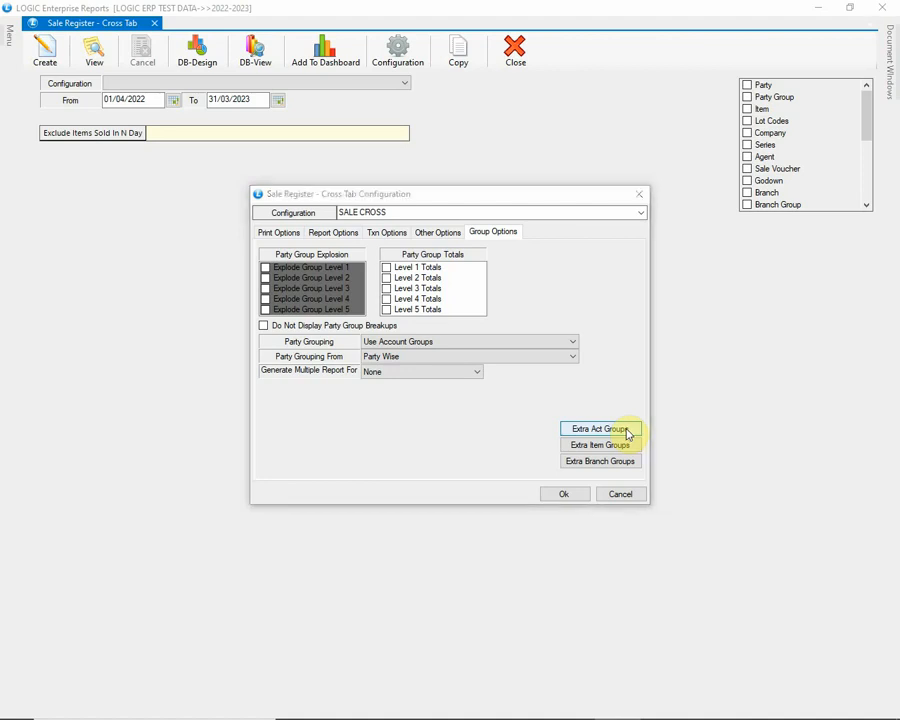
# Examine the levels under General group in the party group selection for extra account groups.
pyautogui.click(627, 432)
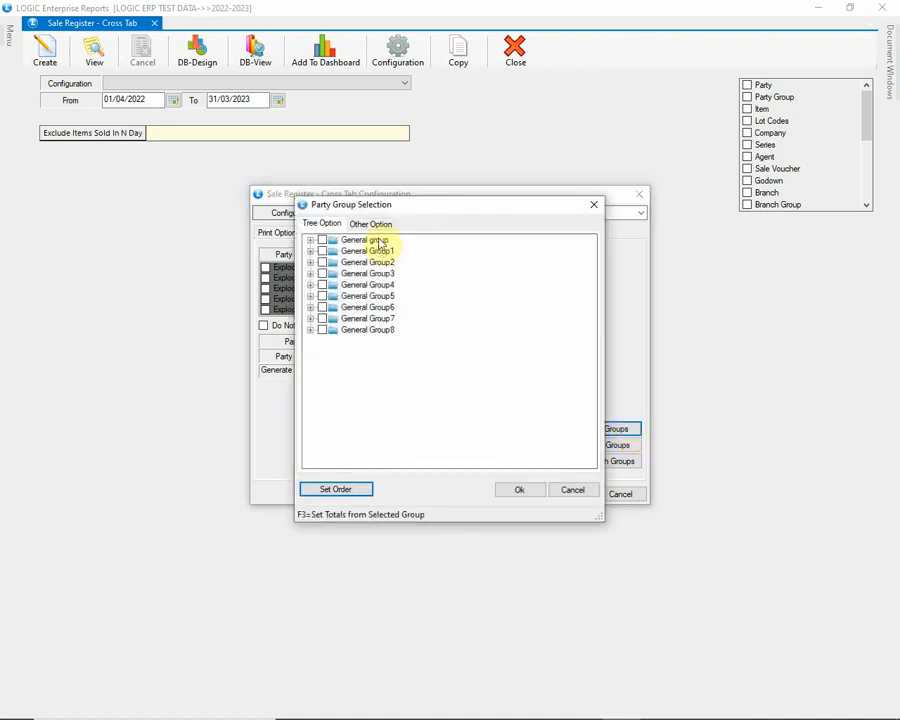
pyautogui.click(311, 240)
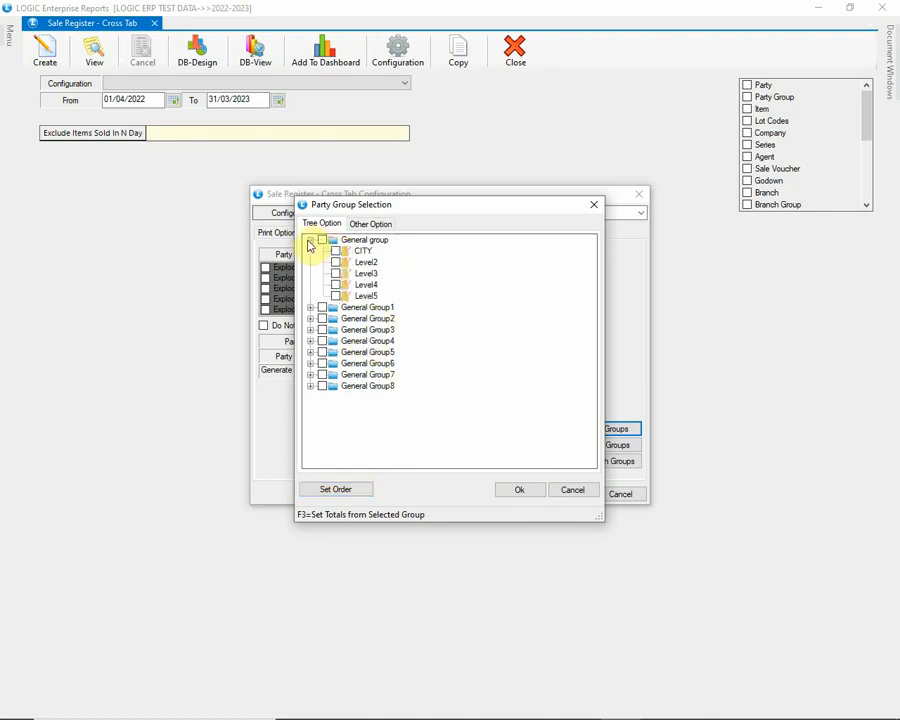
pyautogui.click(362, 251)
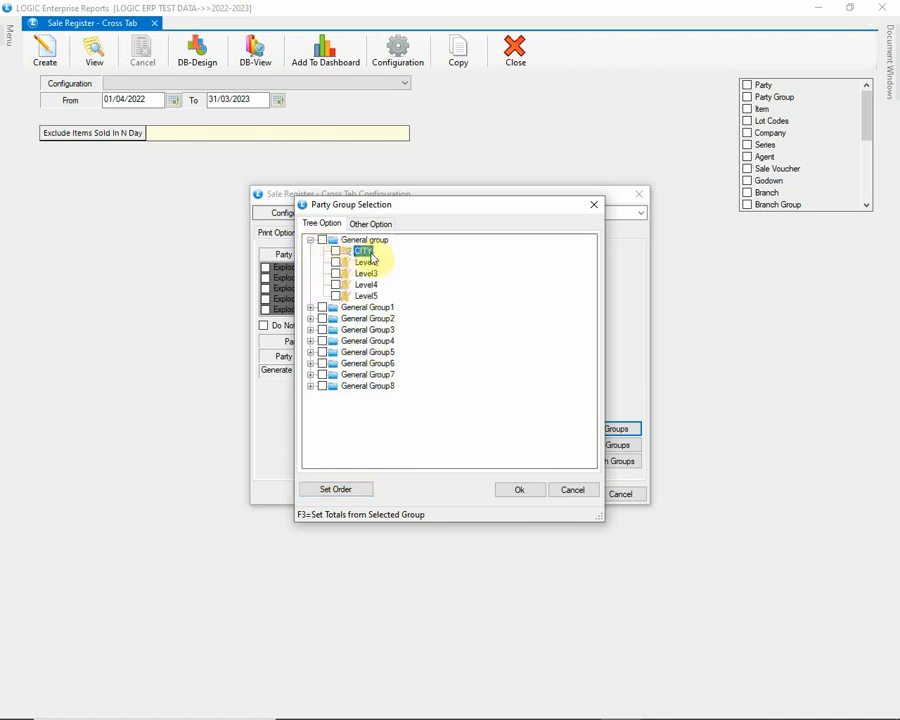
pyautogui.click(311, 240)
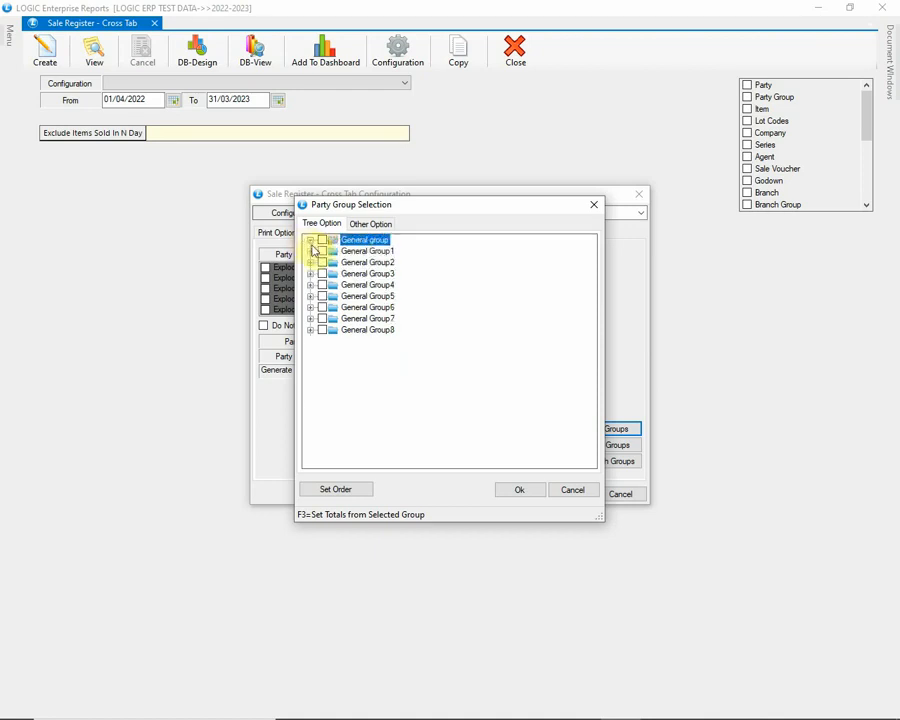
# Examine the subgroups of GST TAX in the extra item groups and look over the extra branch groups.
pyautogui.click(516, 492)
pyautogui.click(616, 450)
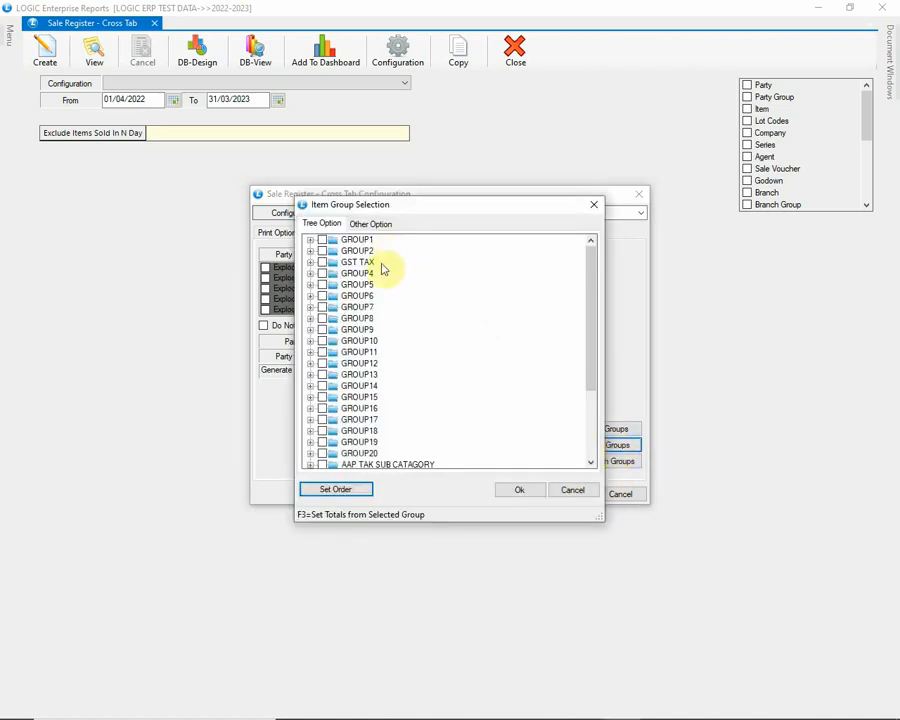
pyautogui.click(365, 262)
pyautogui.click(310, 262)
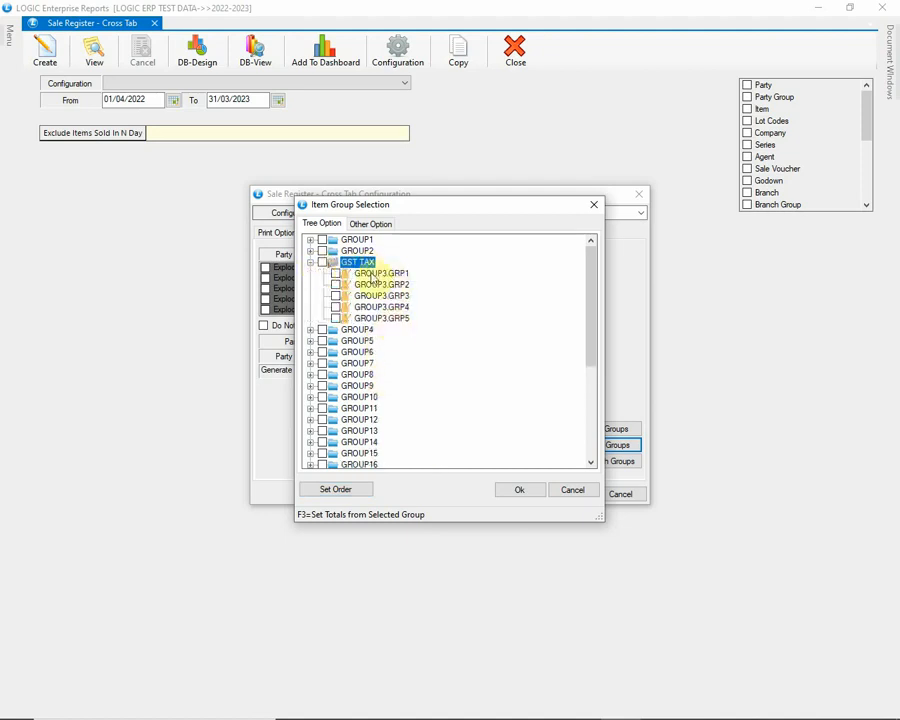
pyautogui.click(311, 262)
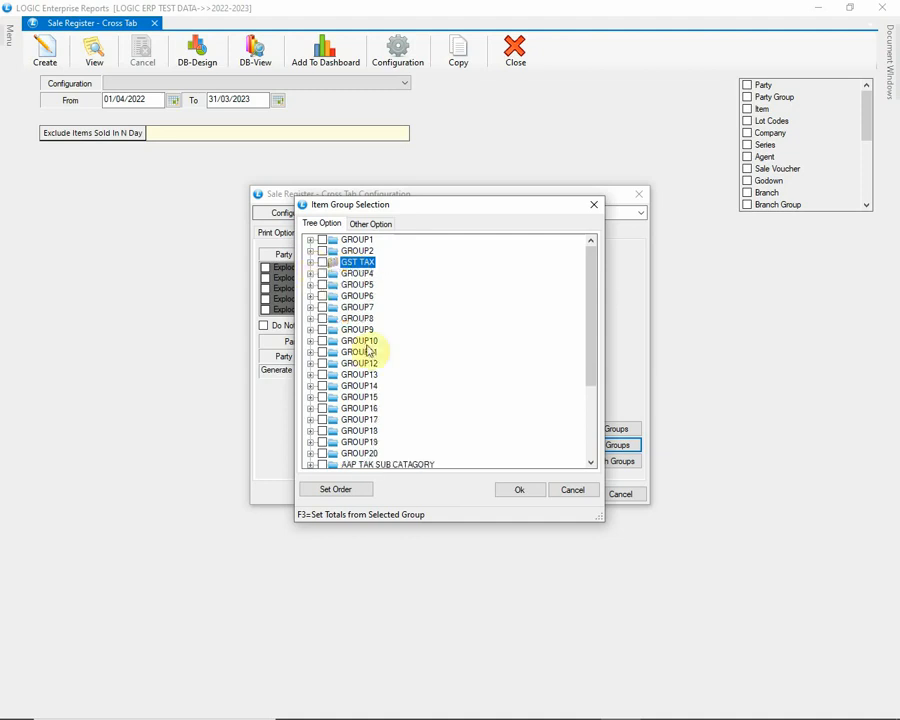
pyautogui.click(513, 489)
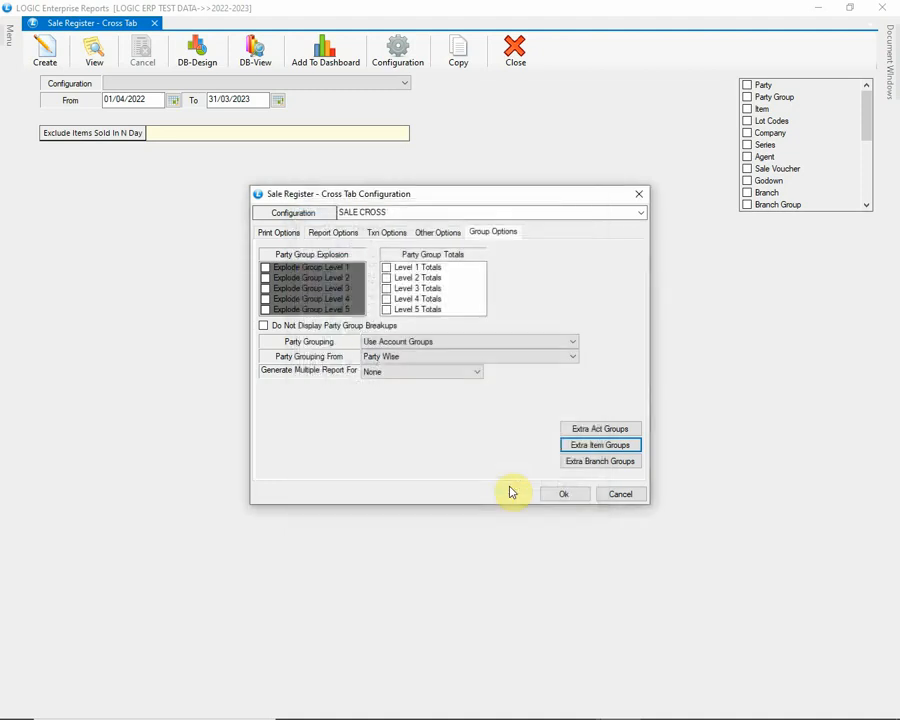
pyautogui.click(605, 462)
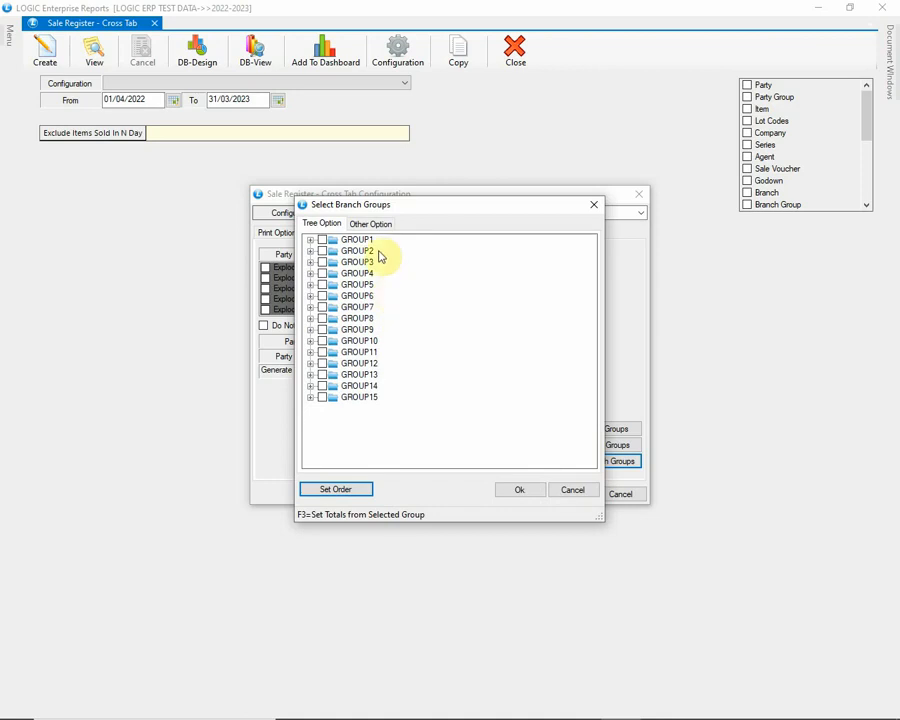
pyautogui.click(518, 489)
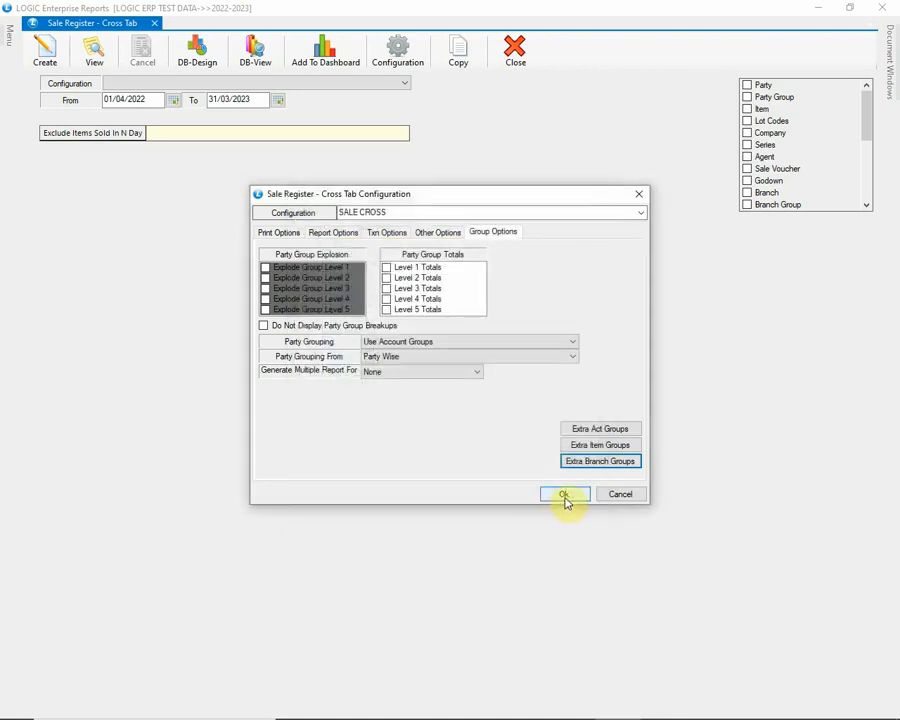
# Save the SALE CROSS configuration and create the report for 01/04/2022 to 31/03/2023.
pyautogui.click(564, 496)
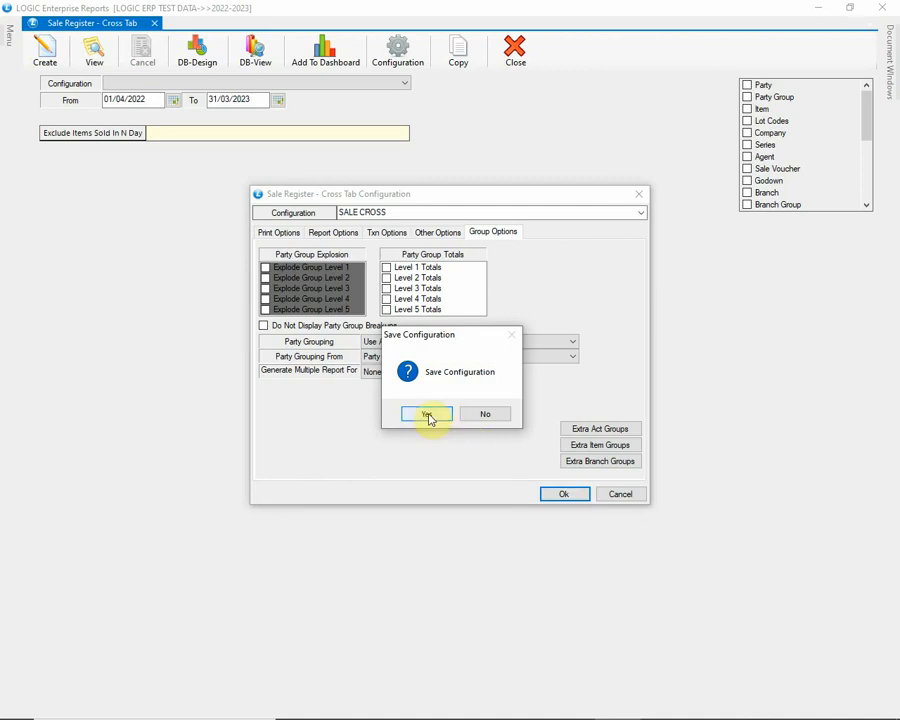
pyautogui.click(428, 415)
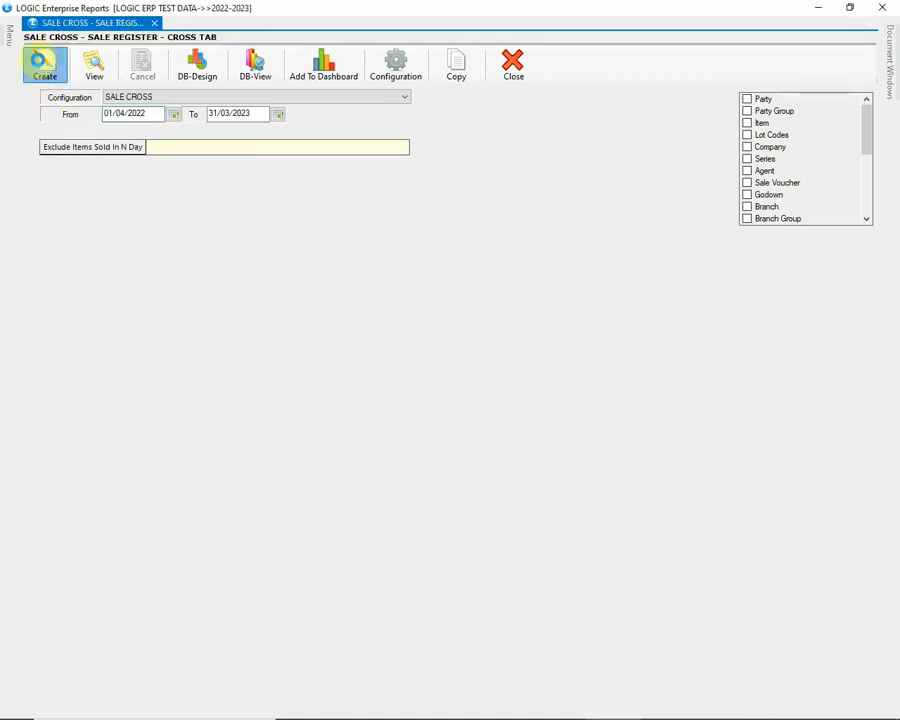
pyautogui.click(42, 64)
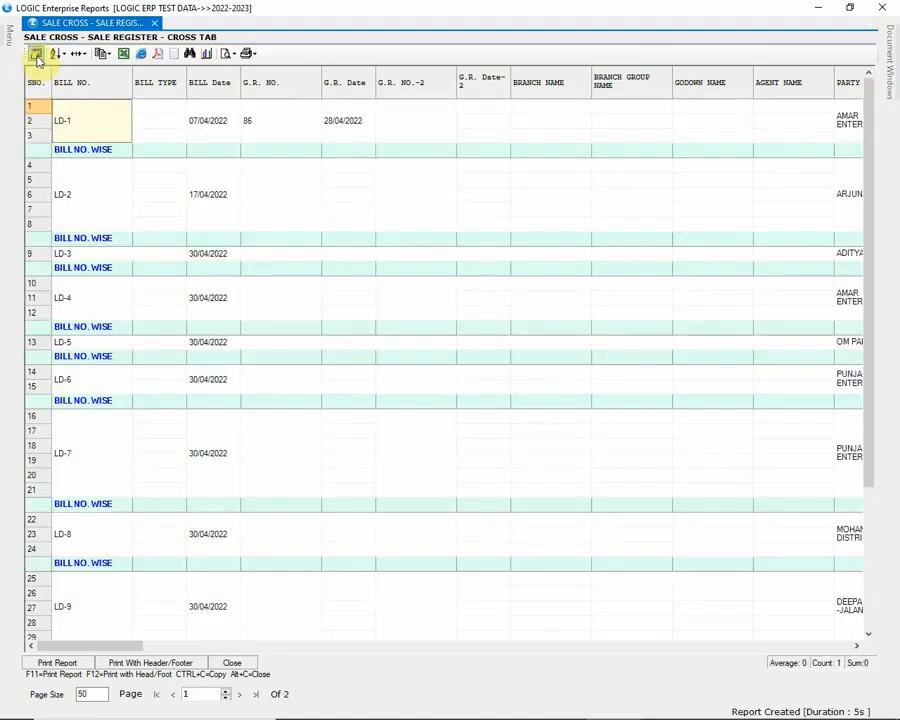
# Deselect all report columns, then include only SNO., BILL NO., BILL Date, PARTY NAME, ITEM NAME and COMPANY NAME.
pyautogui.click(36, 55)
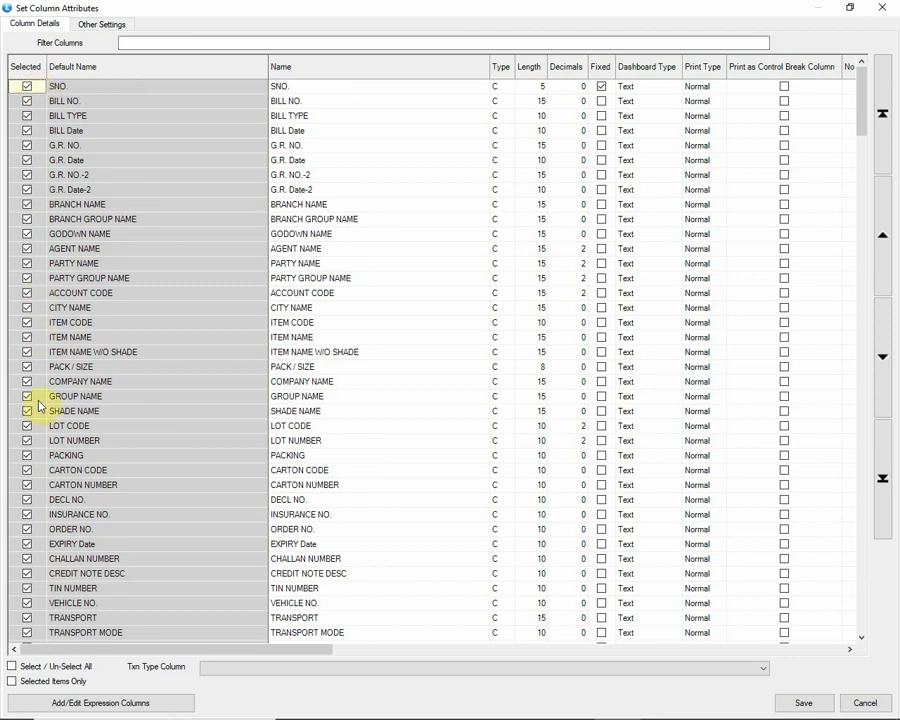
pyautogui.click(29, 668)
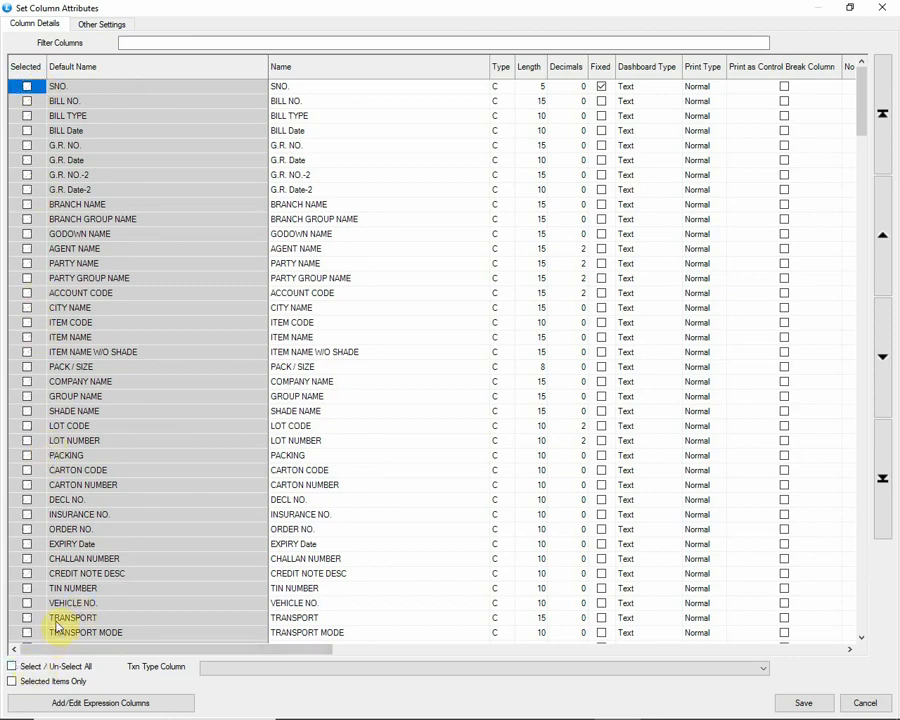
pyautogui.click(28, 87)
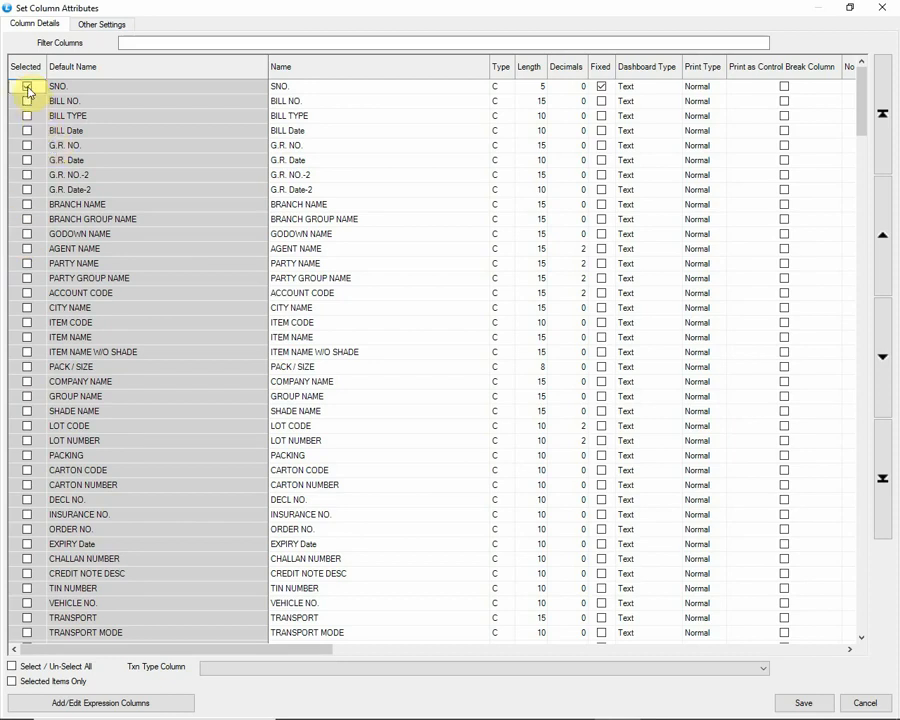
pyautogui.click(28, 101)
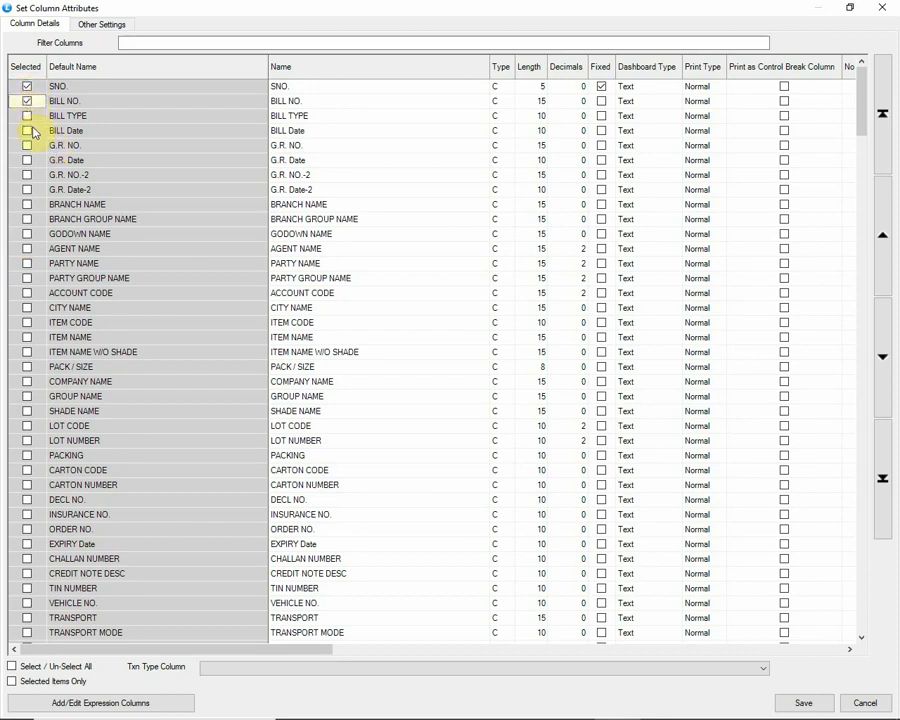
pyautogui.click(28, 131)
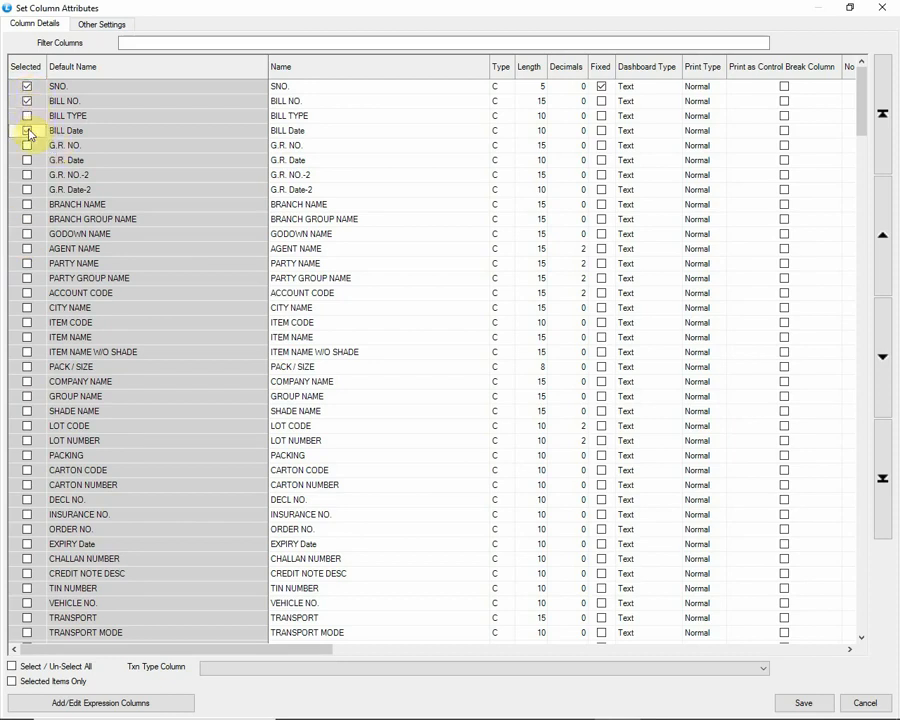
pyautogui.click(27, 264)
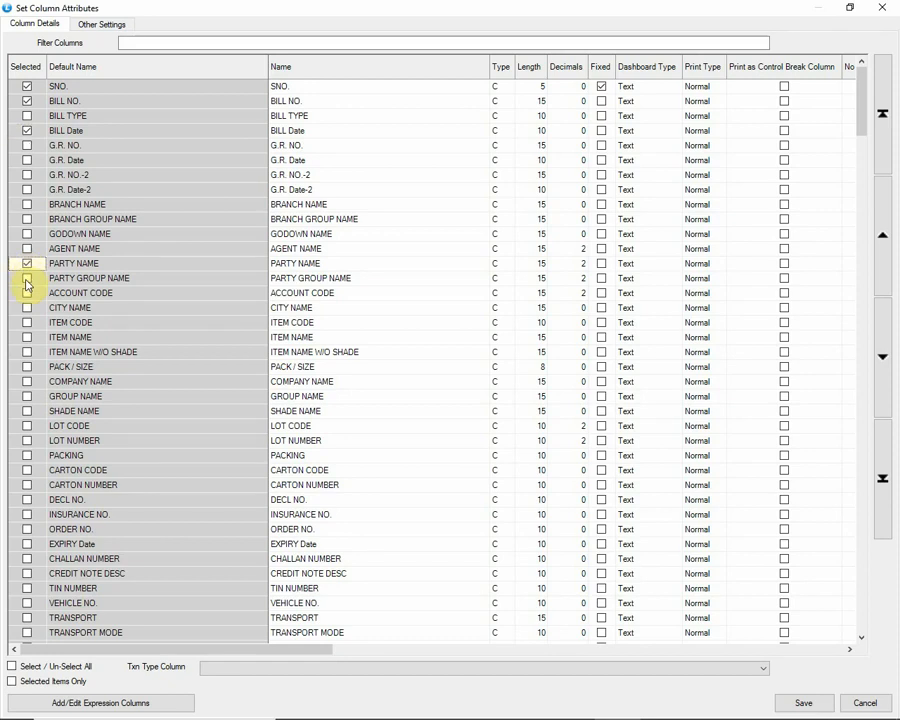
pyautogui.click(27, 338)
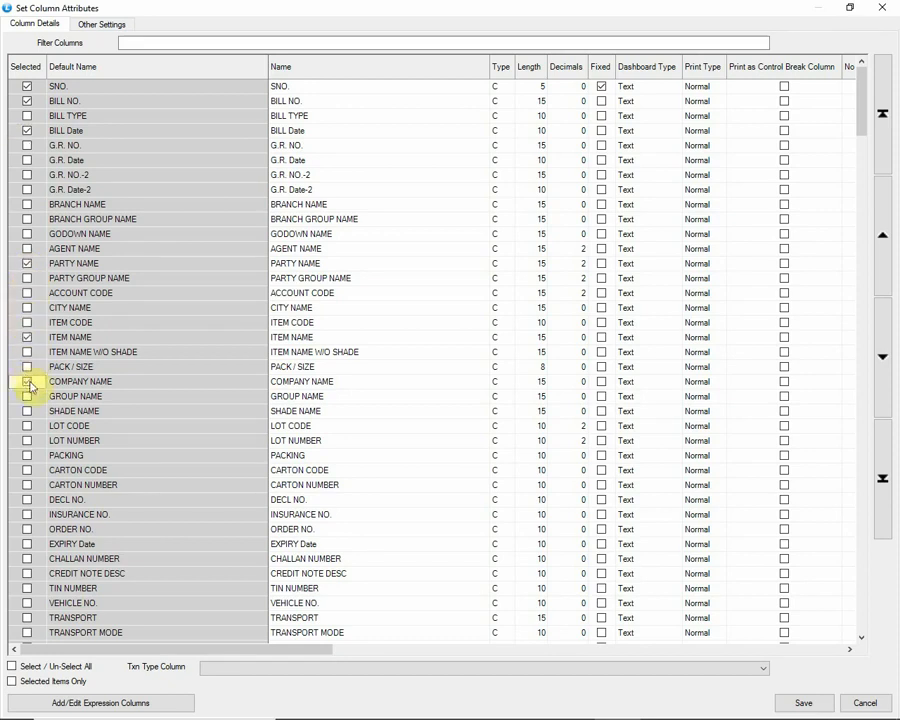
pyautogui.click(27, 381)
# Add SALE QUANTITY, TOTAL QUANTITY, RATE/UNIT, GROSS AMOUNT, NET AMOUNT and HSN CODE to the selected report columns.
pyautogui.scroll(-3, 28, 430)
pyautogui.click(27, 529)
pyautogui.click(27, 588)
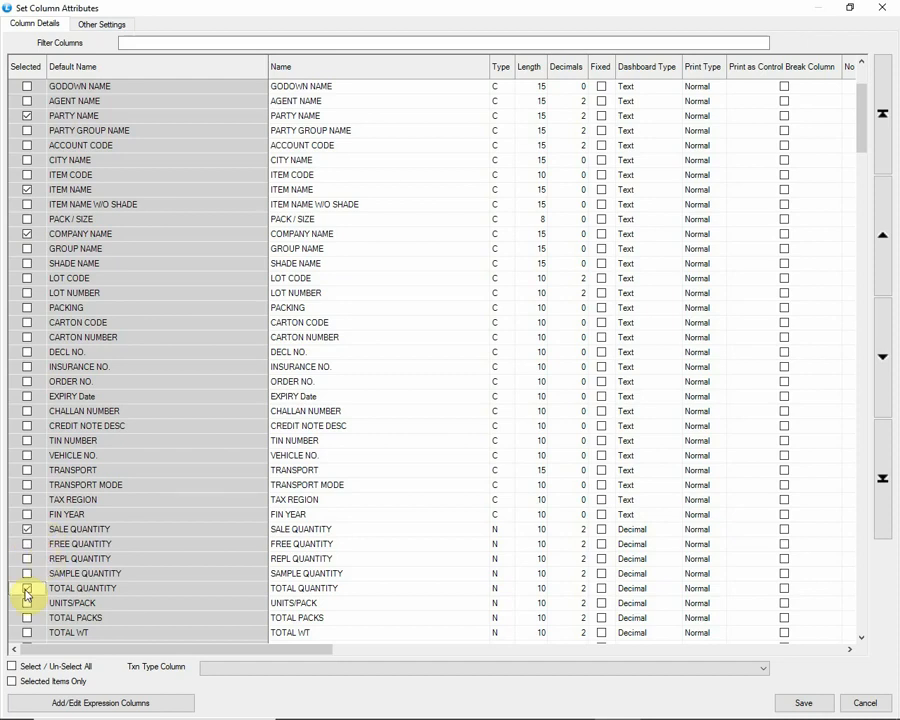
pyautogui.scroll(-3, 28, 555)
pyautogui.click(27, 543)
pyautogui.click(27, 558)
pyautogui.click(27, 499)
pyautogui.click(27, 278)
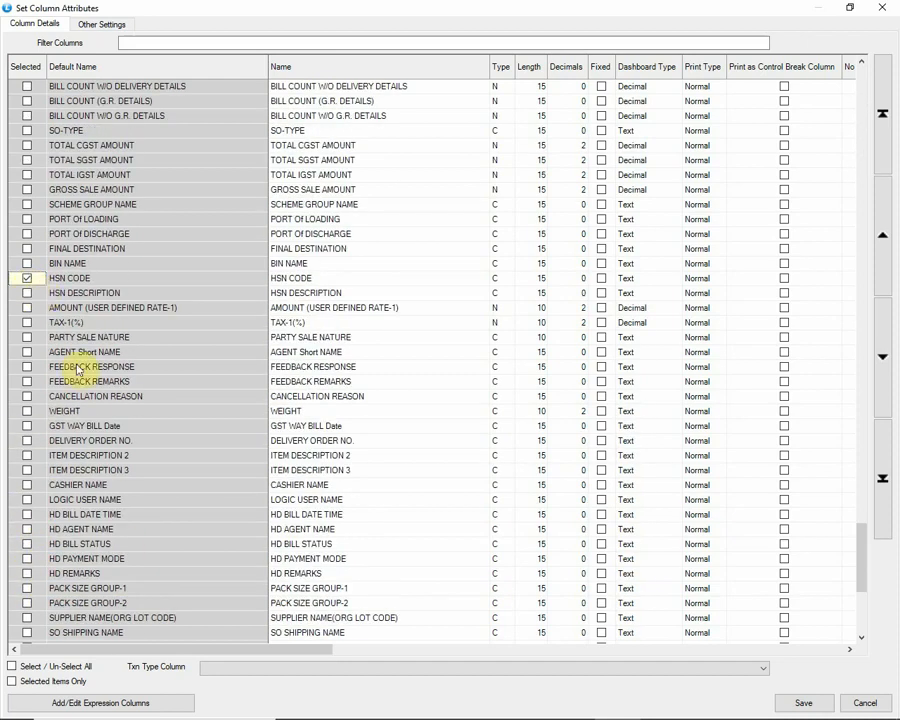
# Restrict the column list to the selected items only and save the changes in required columns.
pyautogui.scroll(-6, 92, 402)
pyautogui.scroll(-1, 110, 460)
pyautogui.click(52, 682)
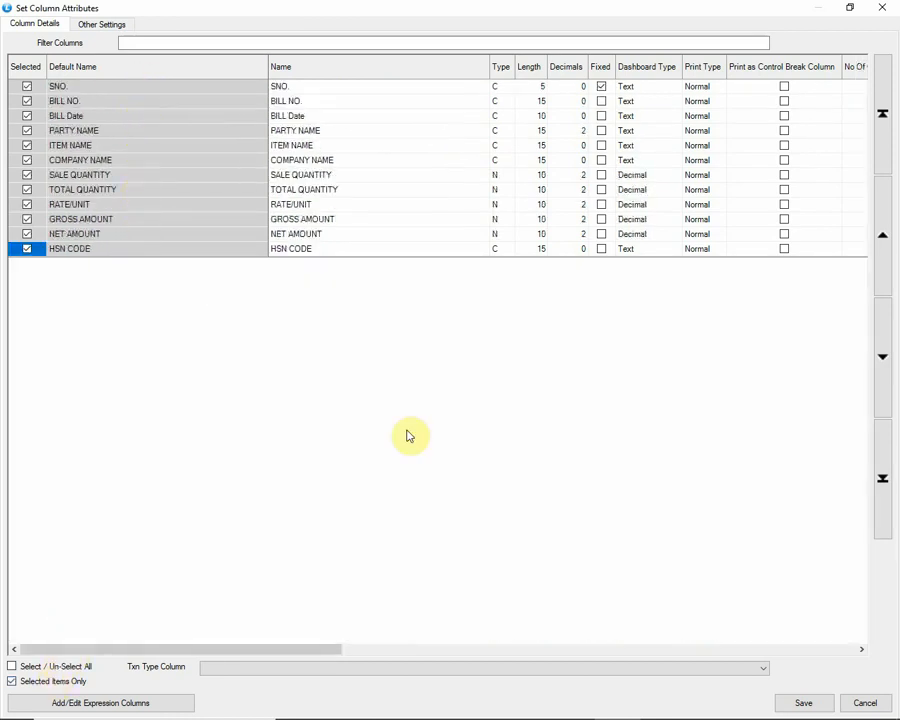
pyautogui.click(789, 700)
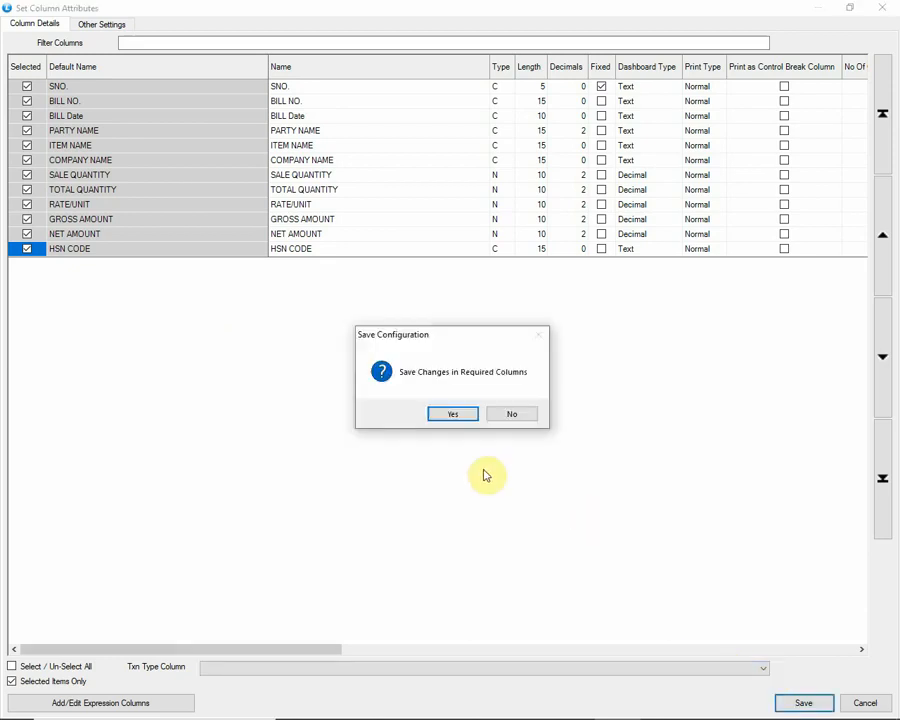
pyautogui.click(465, 415)
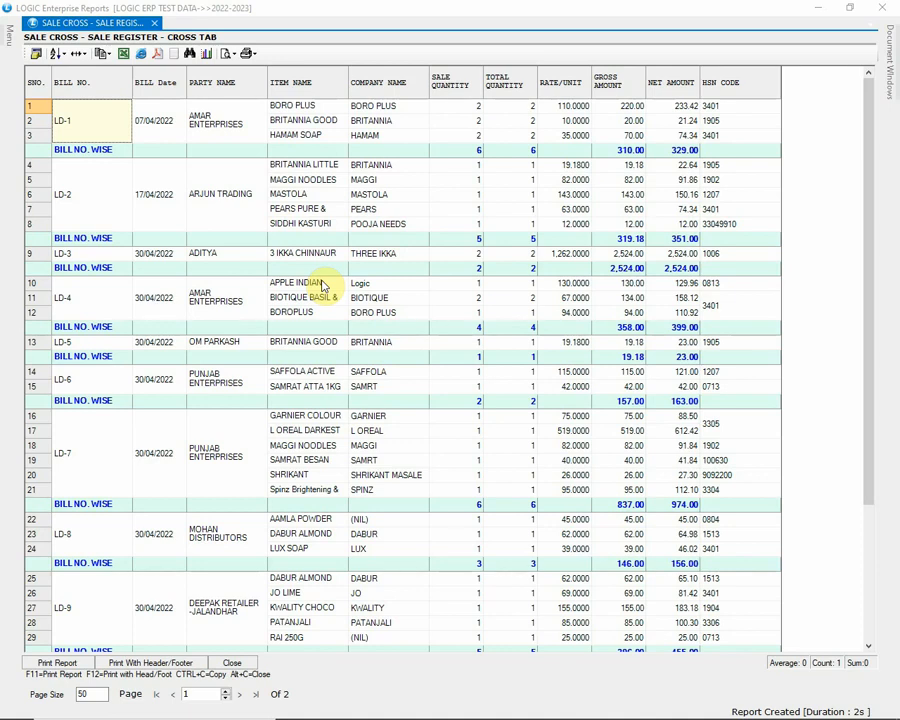
# Reopen the SALE CROSS configuration and, in its report consolidation, include Period and exclude Party Wise.
pyautogui.press('F4')
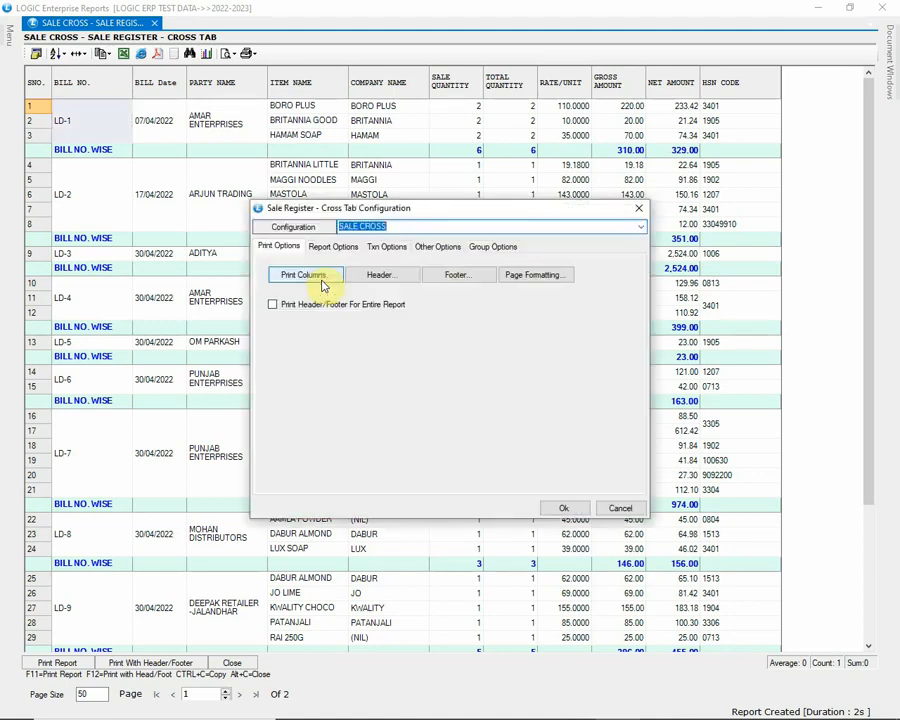
pyautogui.click(334, 247)
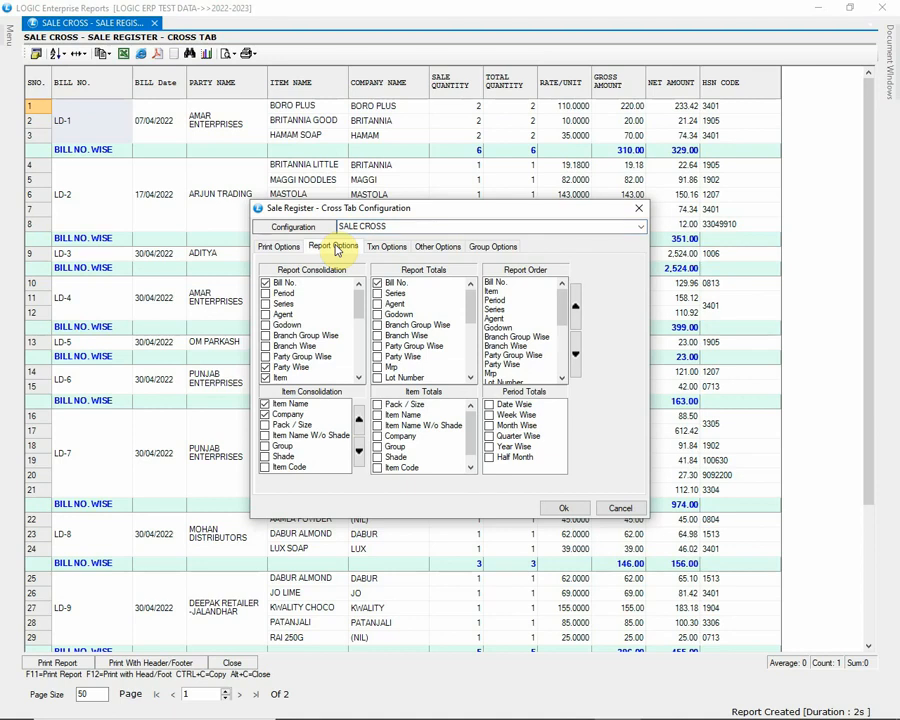
pyautogui.click(286, 295)
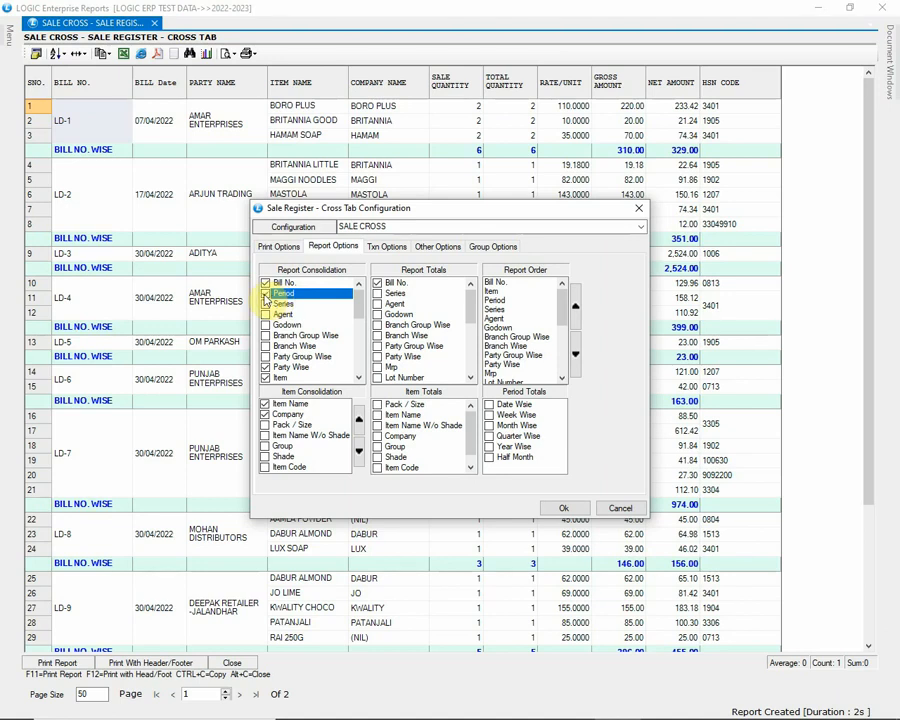
pyautogui.click(266, 294)
pyautogui.click(291, 368)
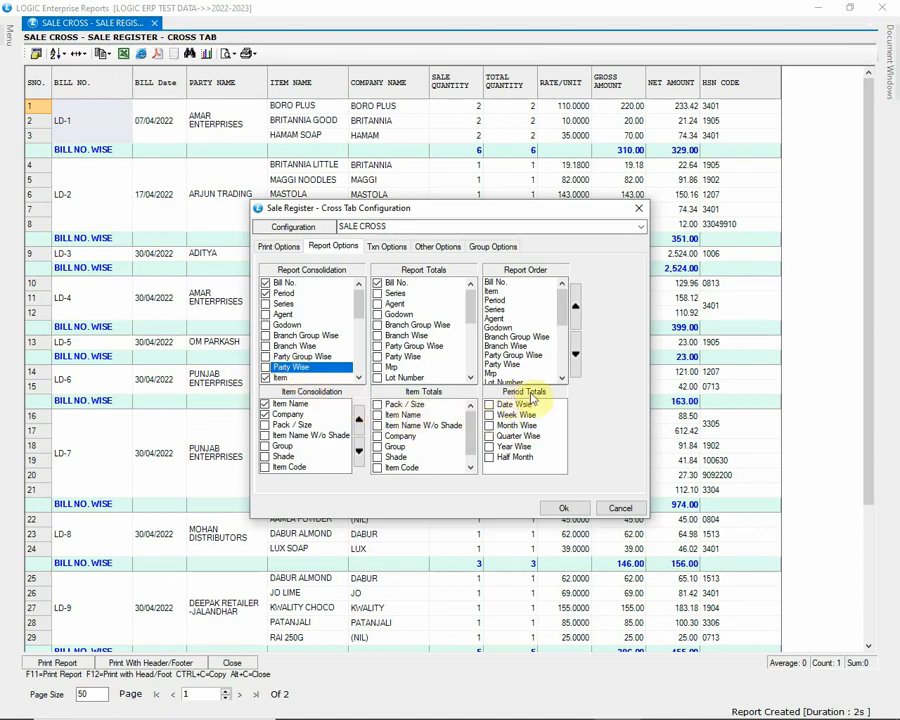
# Switch the totals from Bill No. to Month Wise and move Period to the top of the report order.
pyautogui.click(491, 426)
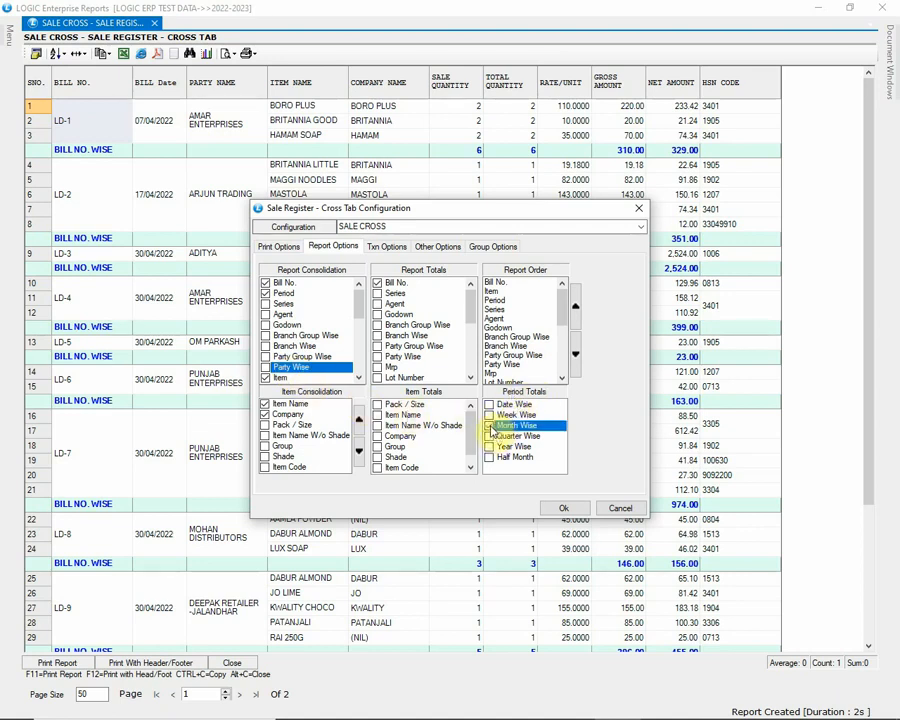
pyautogui.click(378, 286)
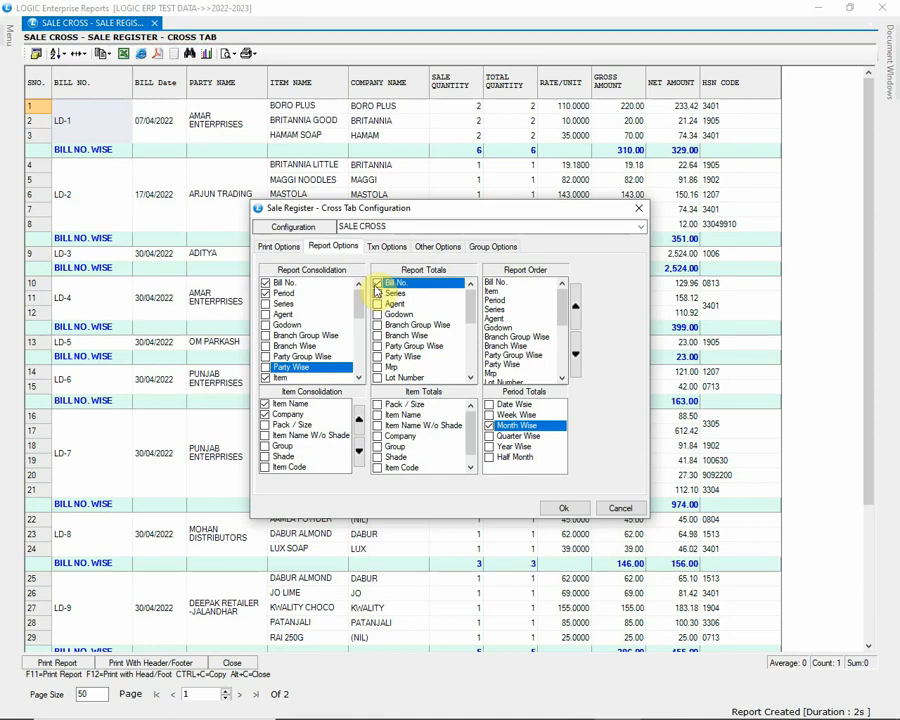
pyautogui.click(494, 300)
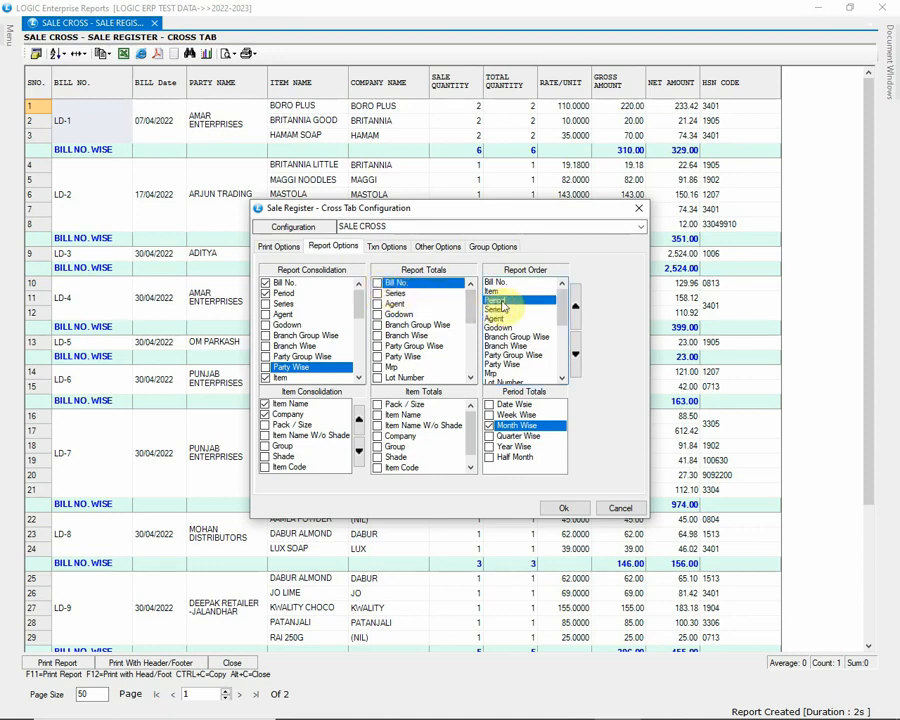
pyautogui.click(575, 311)
pyautogui.click(575, 311)
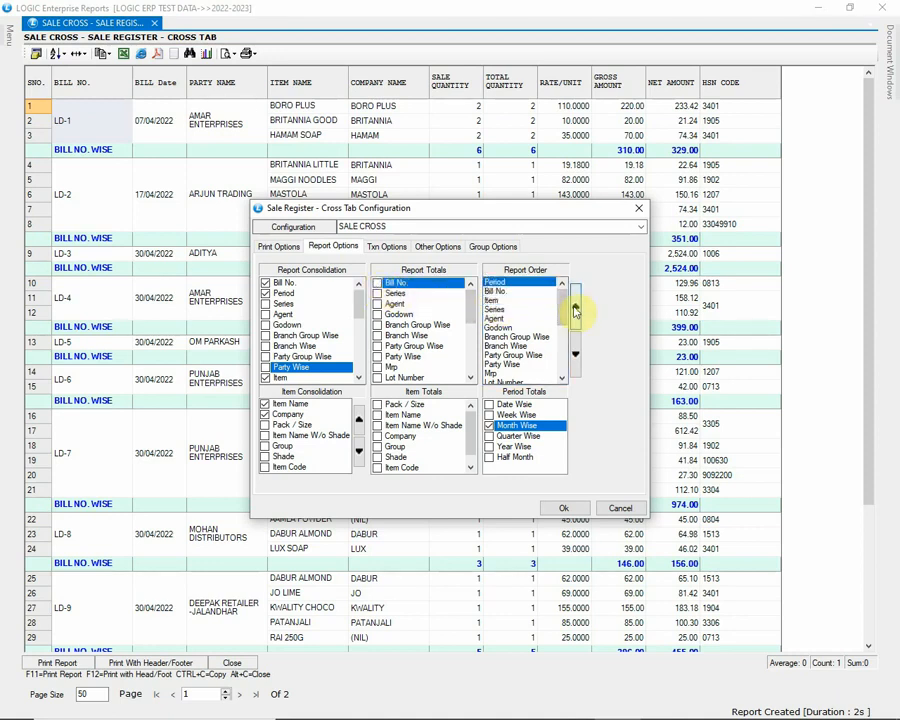
# Set Column As to Period and Period As to Monthly in the other options, and save the configuration.
pyautogui.click(381, 247)
pyautogui.click(440, 250)
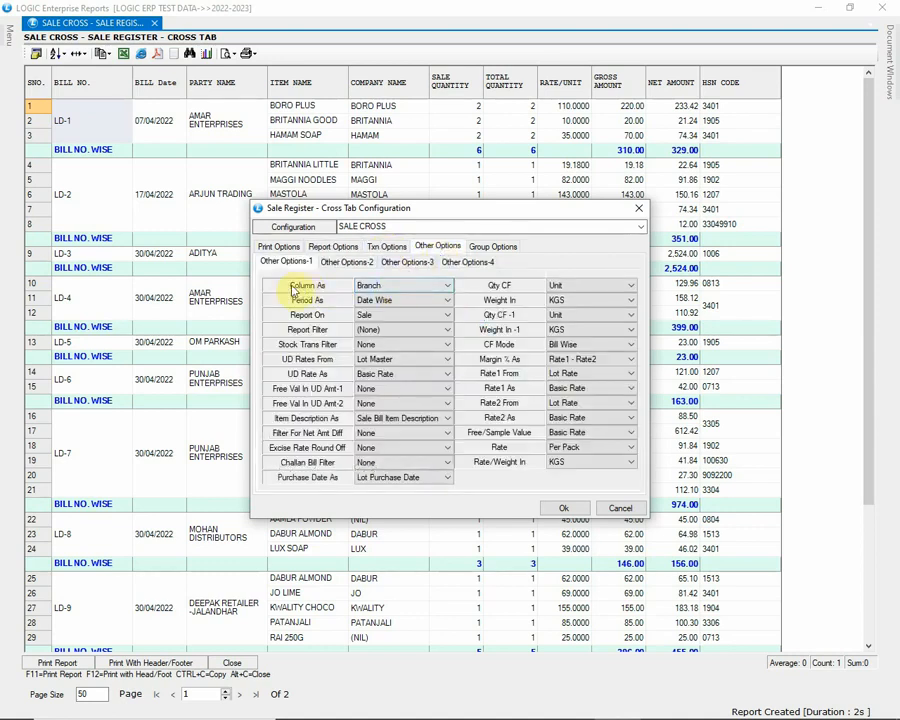
pyautogui.click(404, 289)
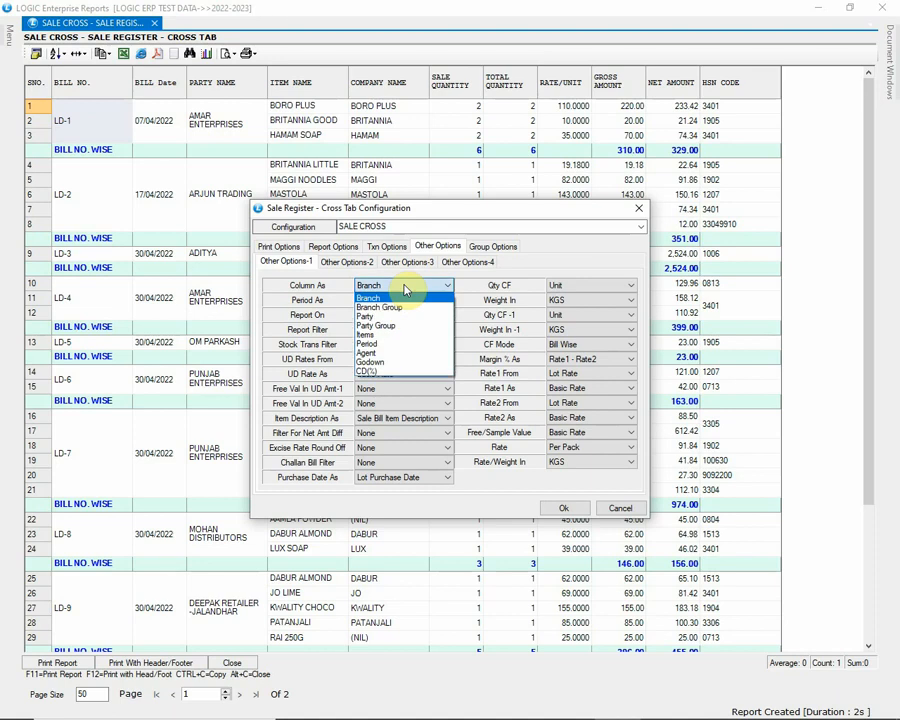
pyautogui.click(440, 345)
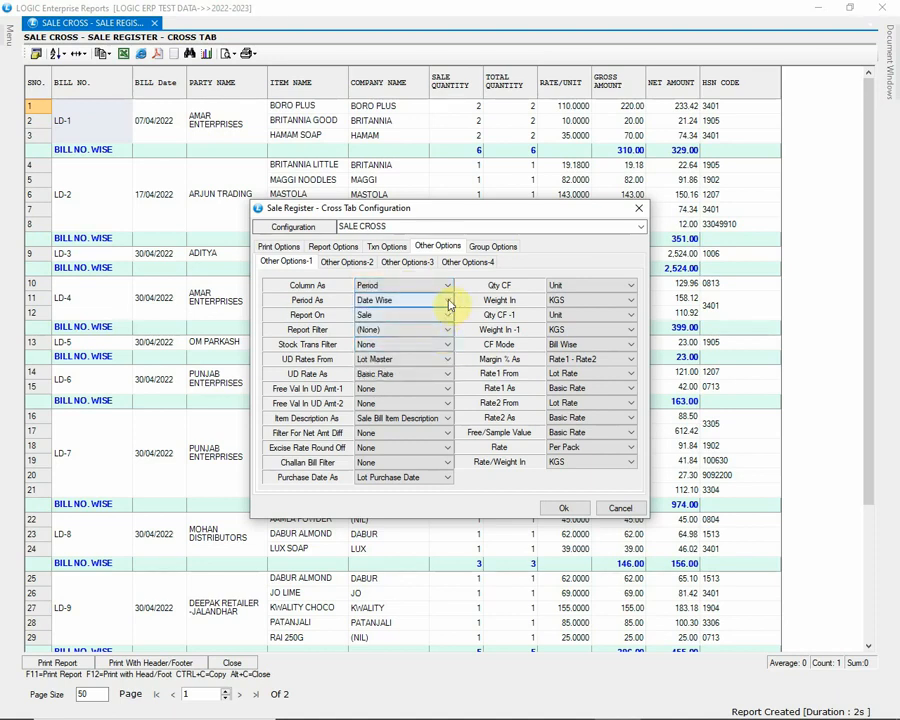
pyautogui.click(445, 302)
pyautogui.click(447, 313)
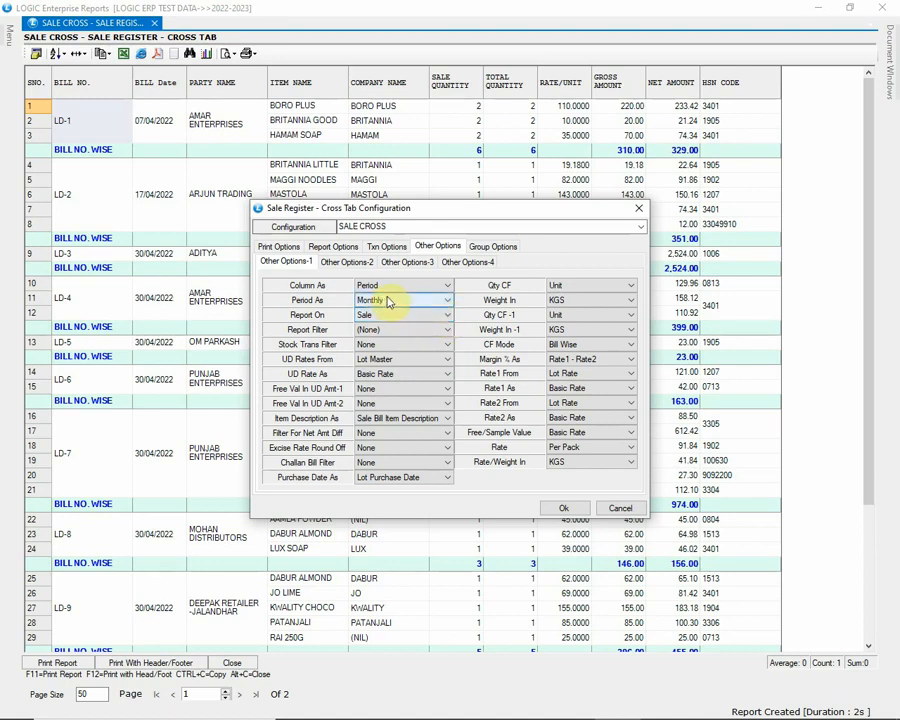
pyautogui.click(566, 508)
pyautogui.click(420, 416)
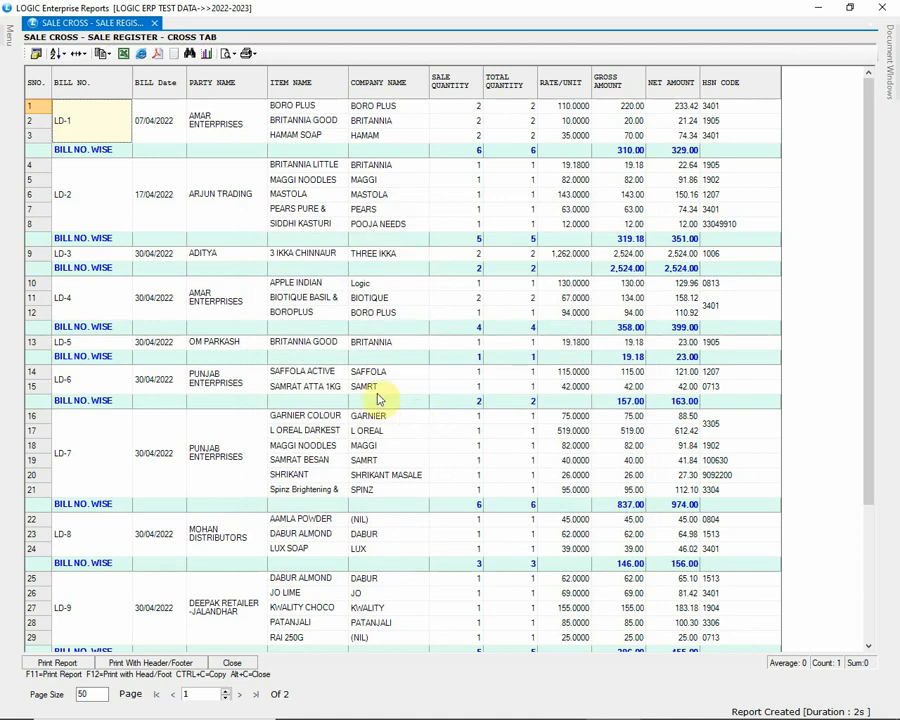
# Find the COLUMNS entry with the filter COL, include it in the report and save the changes in required columns.
pyautogui.click(36, 55)
pyautogui.write('COL')
pyautogui.click(28, 86)
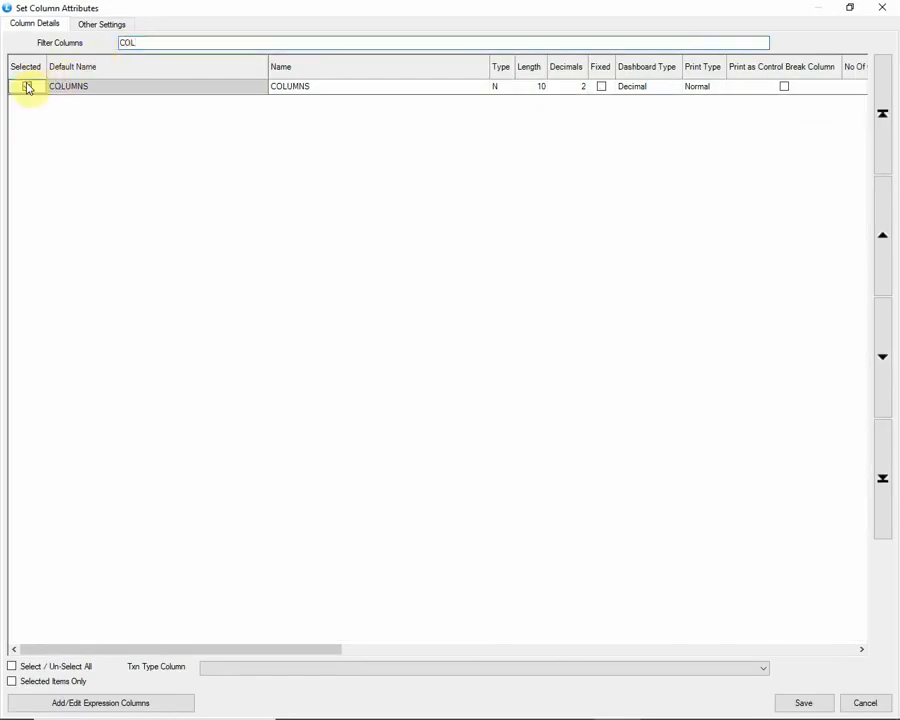
pyautogui.click(775, 704)
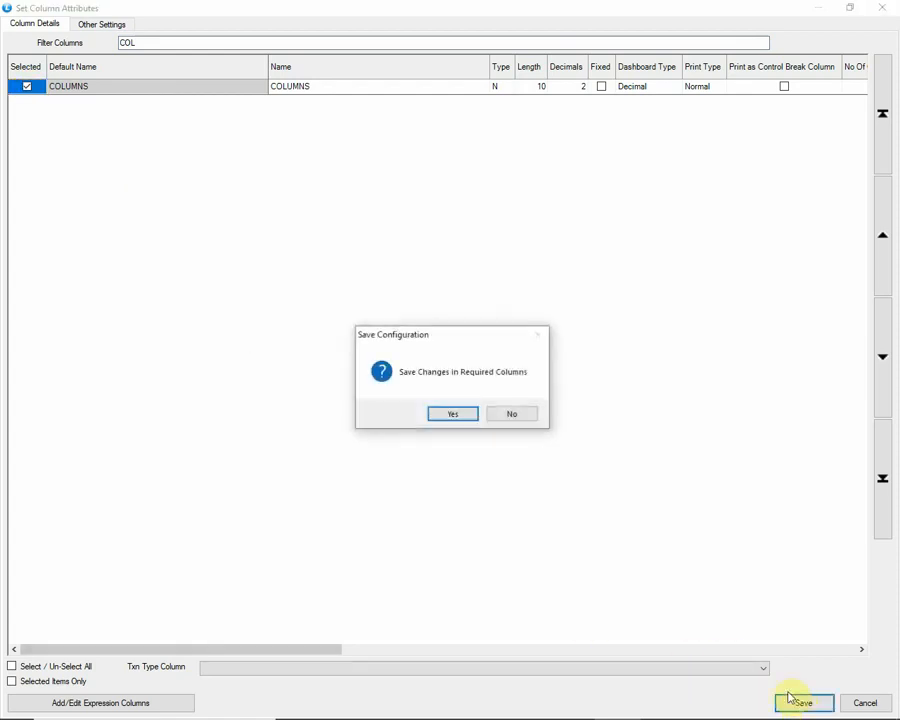
pyautogui.click(467, 417)
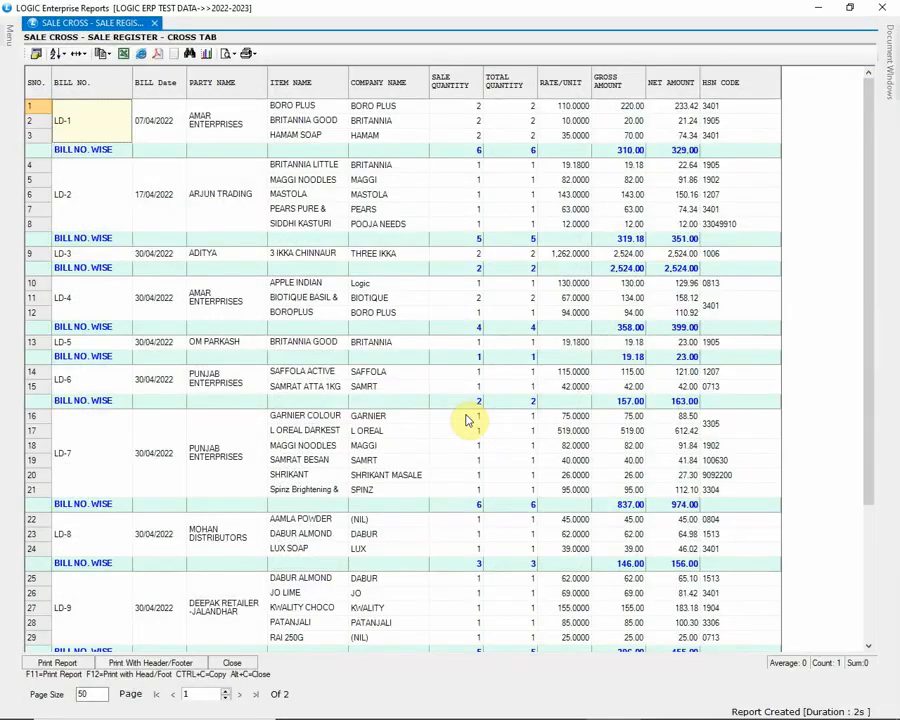
pyautogui.click(465, 414)
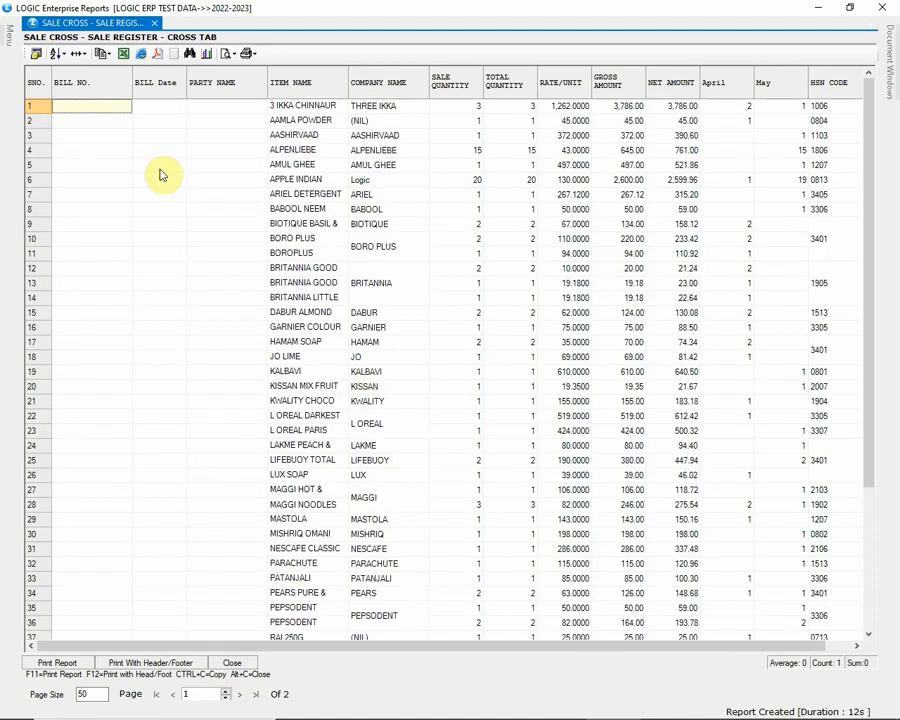
# Among the selected columns only, remove BILL NO., BILL Date, PARTY NAME, SALE QUANTITY and GROSS AMOUNT, and save the required columns.
pyautogui.click(35, 54)
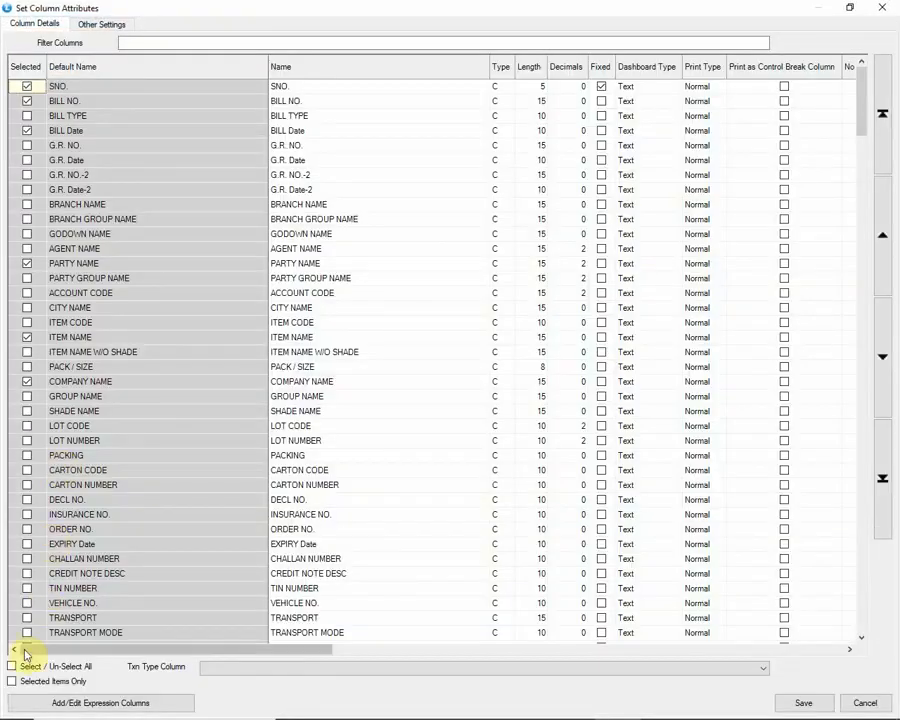
pyautogui.click(12, 681)
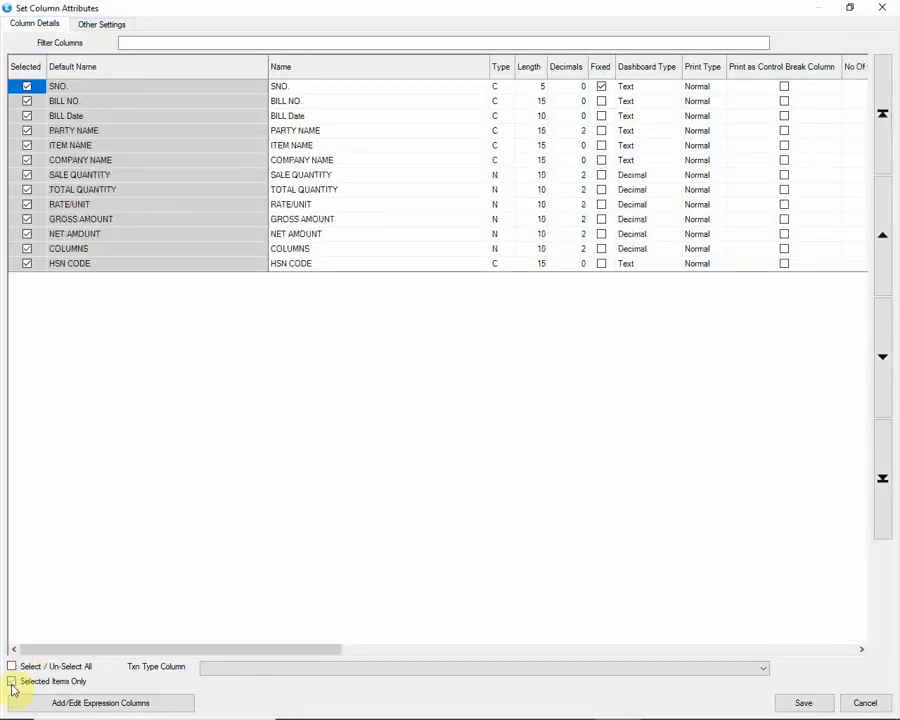
pyautogui.click(27, 101)
pyautogui.click(27, 101)
pyautogui.click(27, 101)
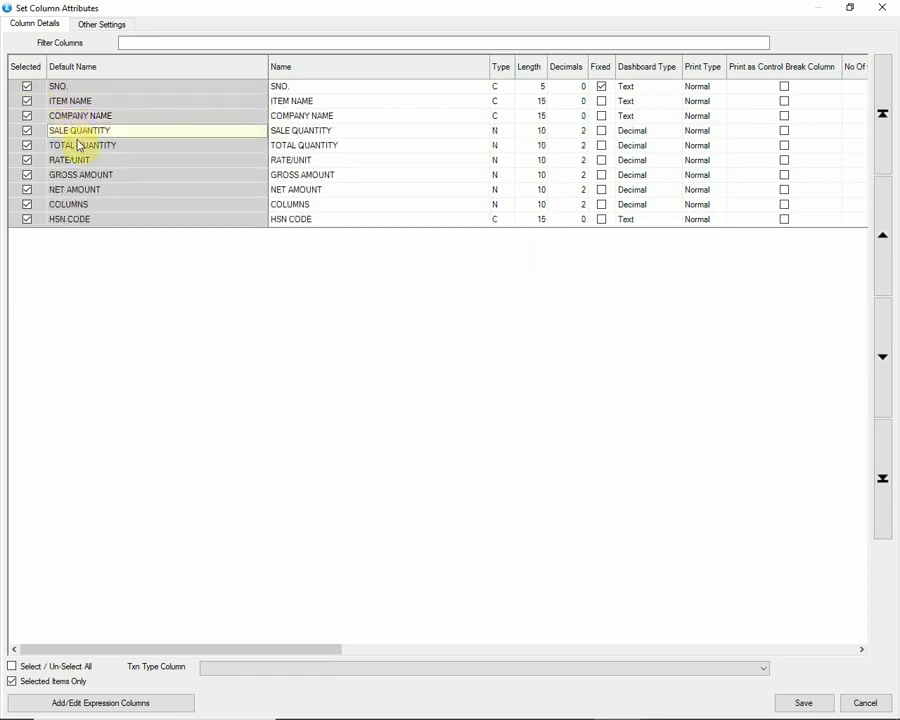
pyautogui.click(27, 130)
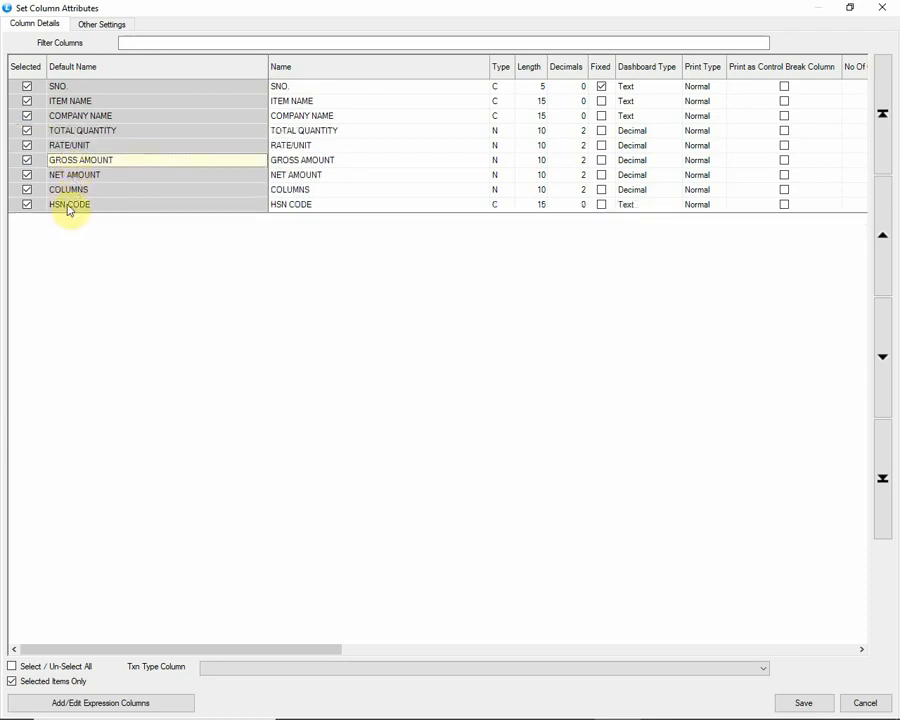
pyautogui.click(27, 162)
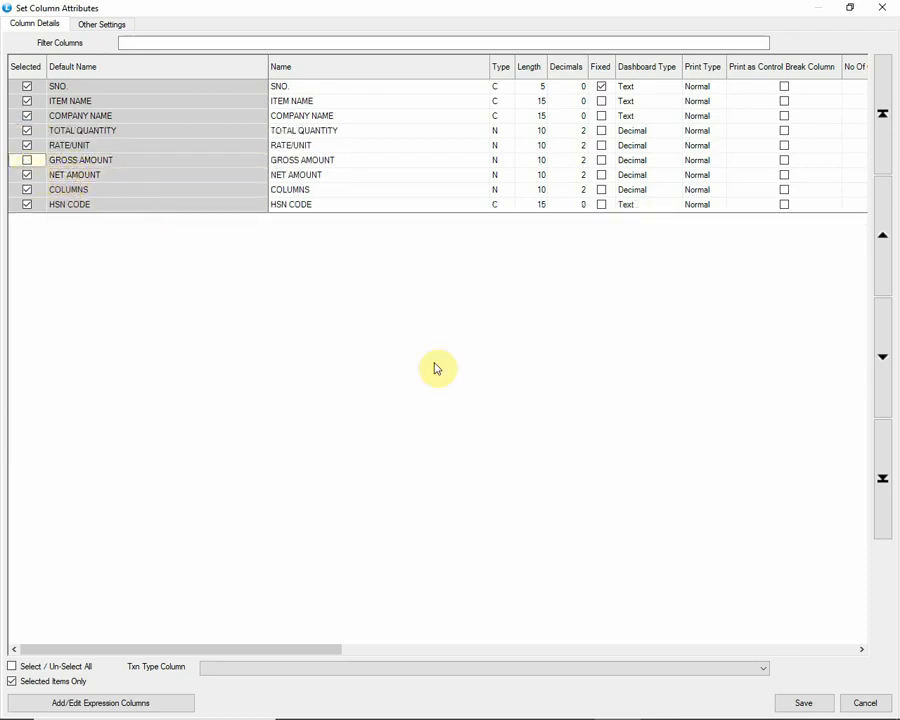
pyautogui.click(802, 702)
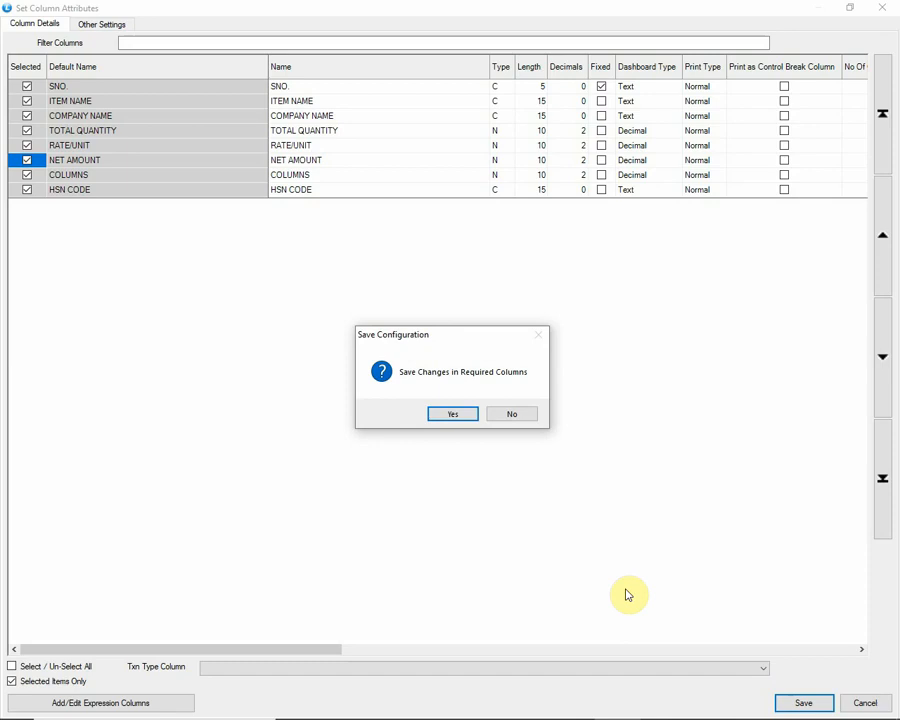
pyautogui.click(455, 413)
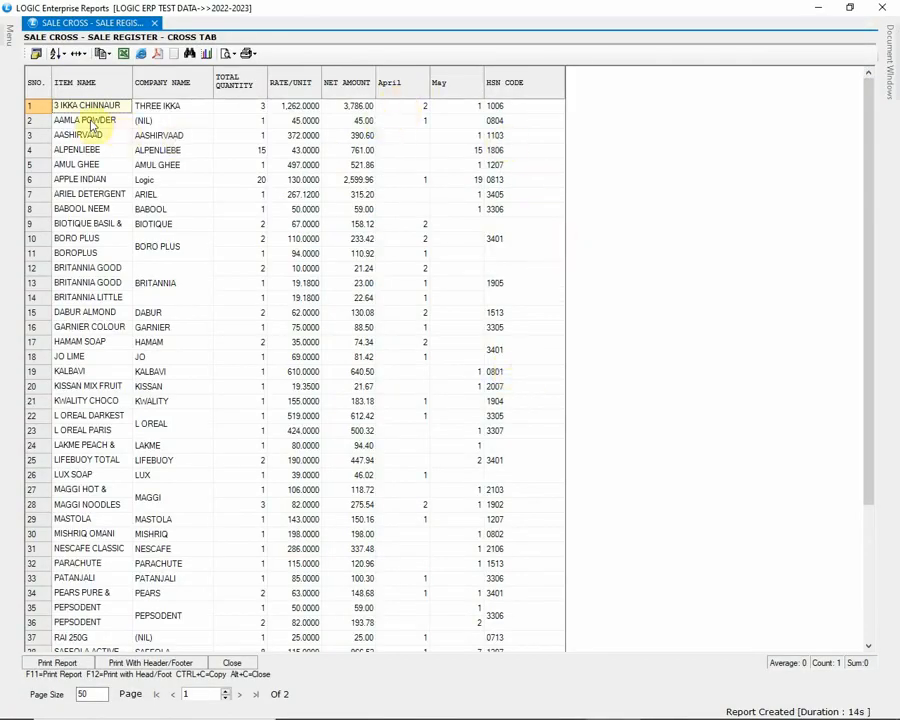
# Widen the ITEM NAME column to show full names and examine the April and May quantities of the listed items.
pyautogui.moveTo(130, 87); pyautogui.dragTo(201, 84)
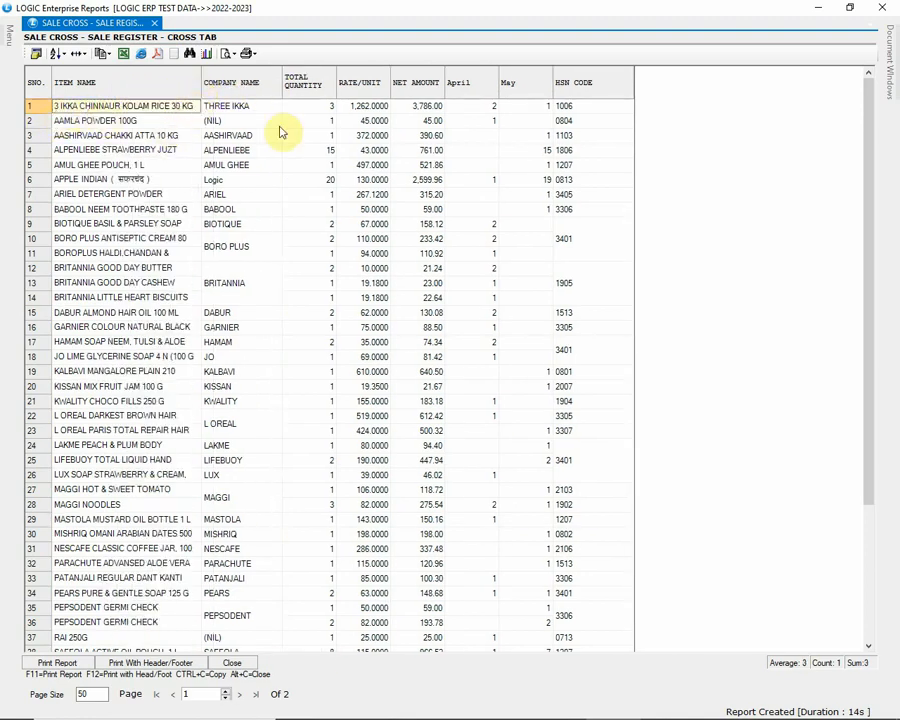
pyautogui.click(490, 110)
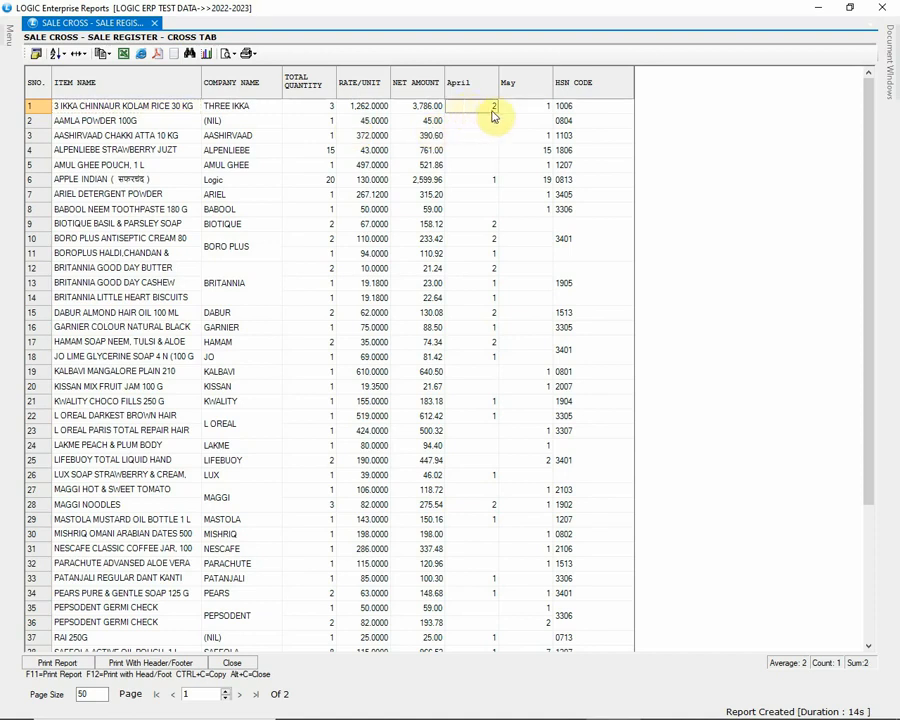
pyautogui.click(541, 113)
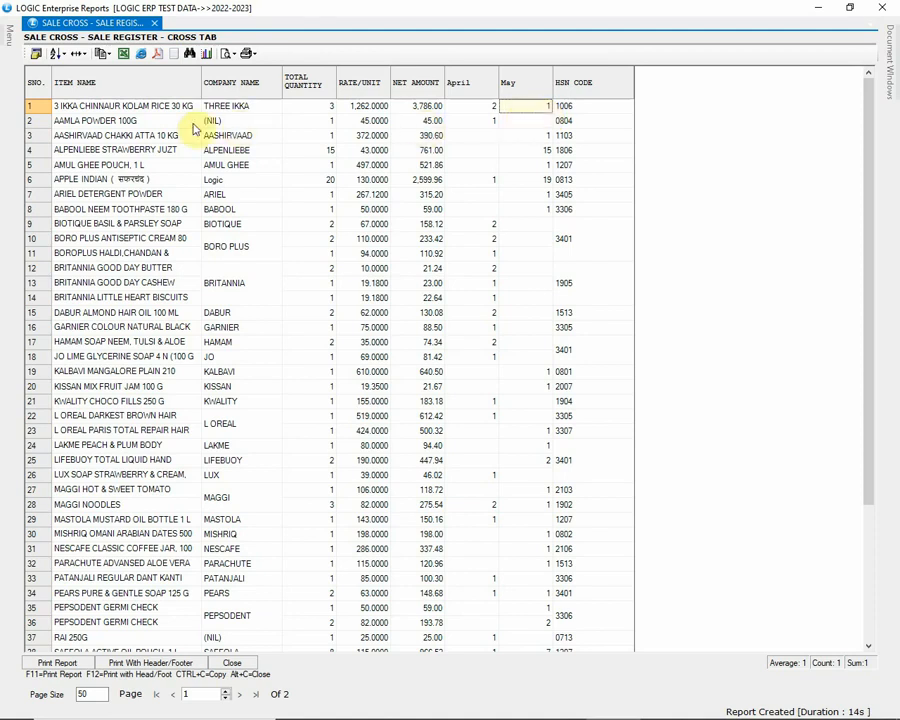
pyautogui.click(468, 122)
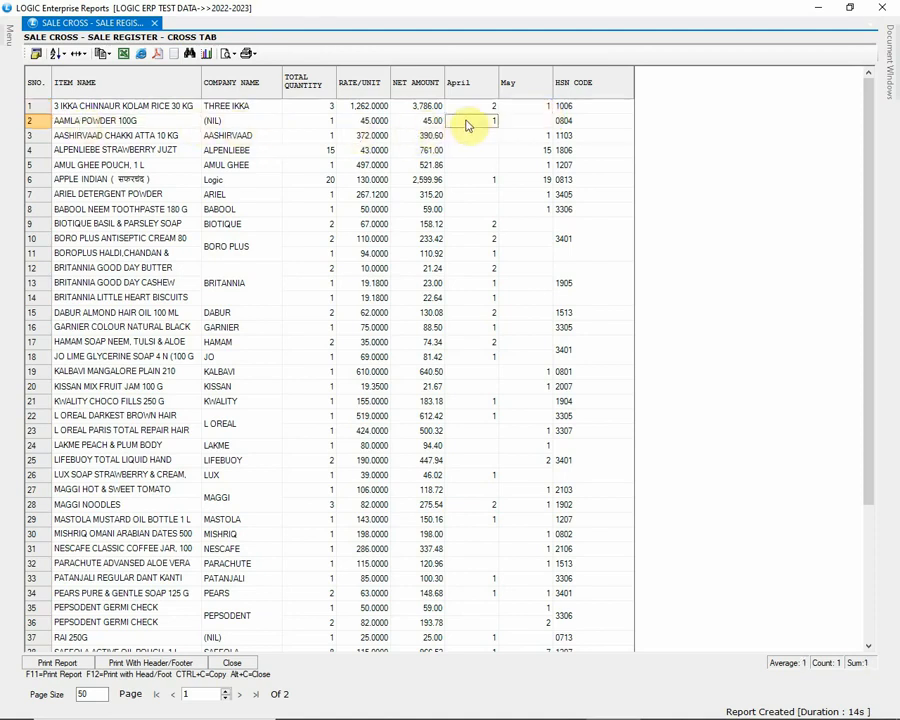
pyautogui.click(518, 121)
pyautogui.scroll(-2, 548, 280)
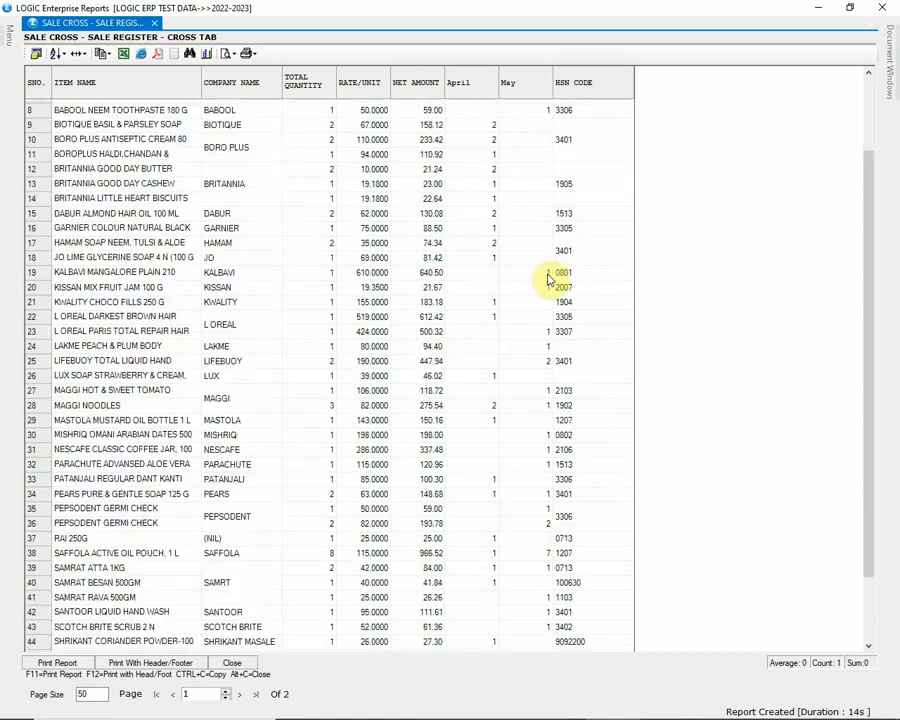
pyautogui.scroll(-2, 546, 282)
pyautogui.scroll(5, 544, 280)
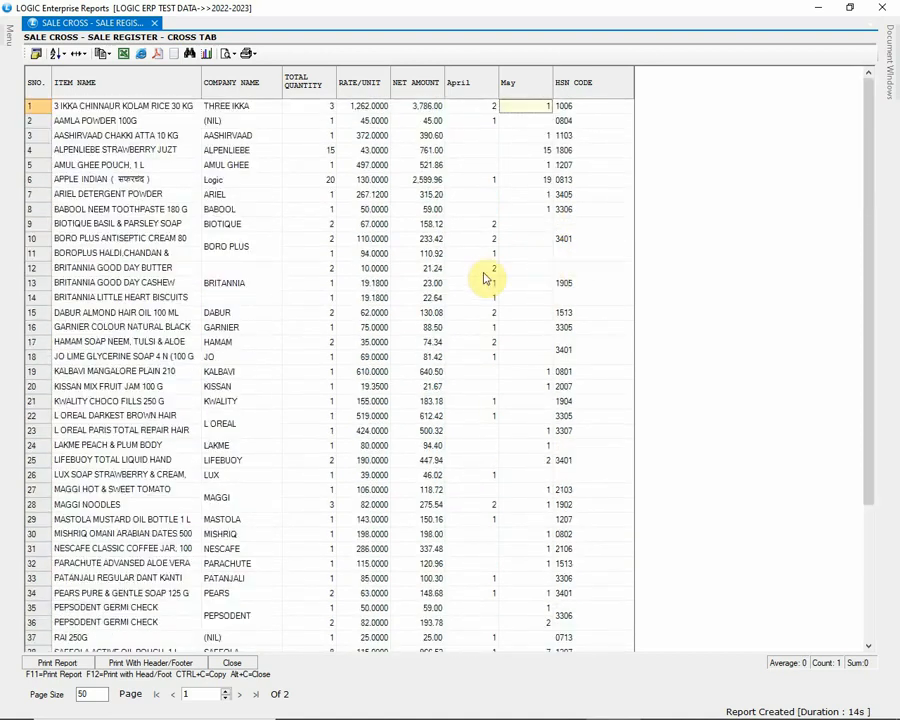
pyautogui.click(101, 284)
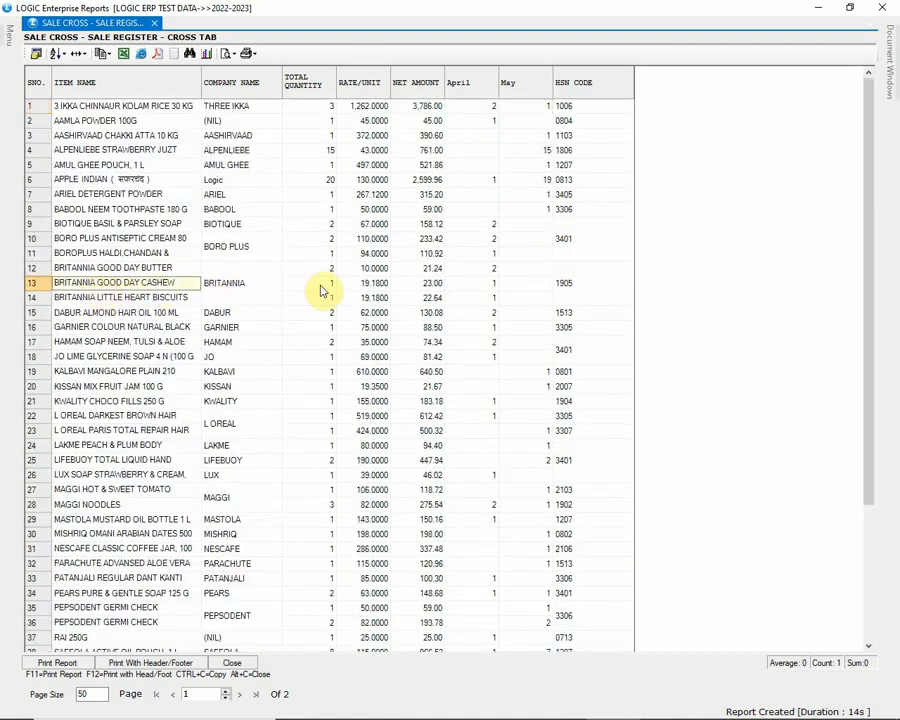
pyautogui.click(492, 285)
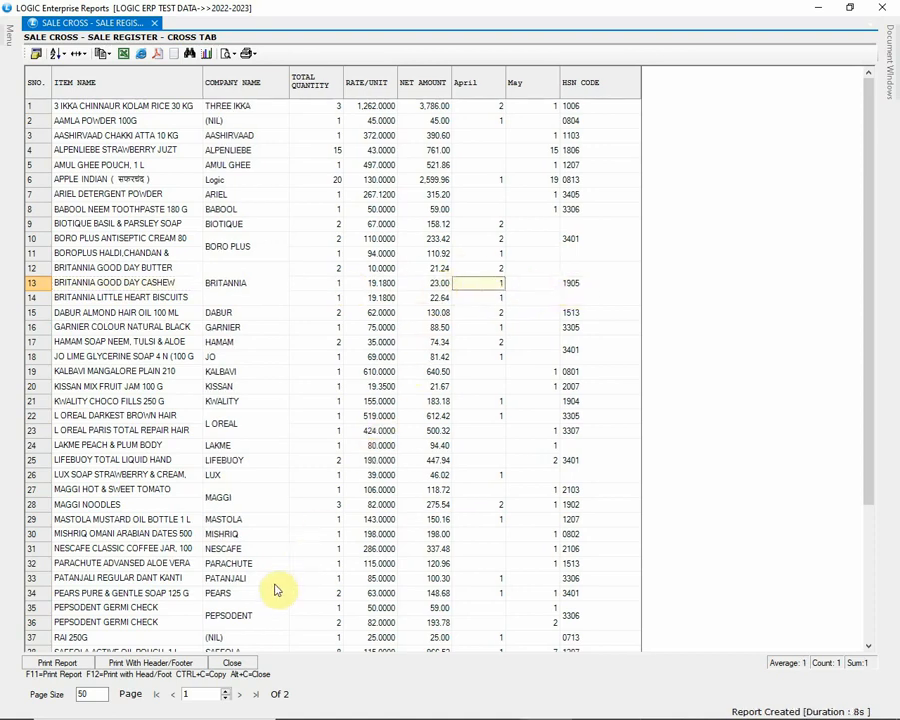
# Close the report, reopen the SALE CROSS configuration and, in its report consolidation, include Party Wise and exclude Item.
pyautogui.click(233, 664)
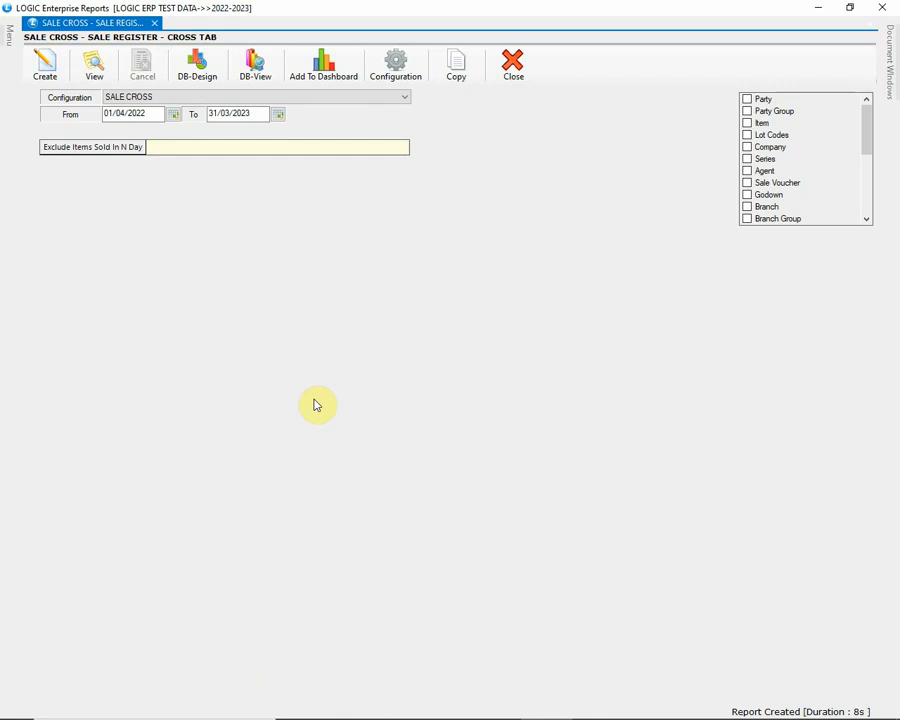
pyautogui.click(397, 70)
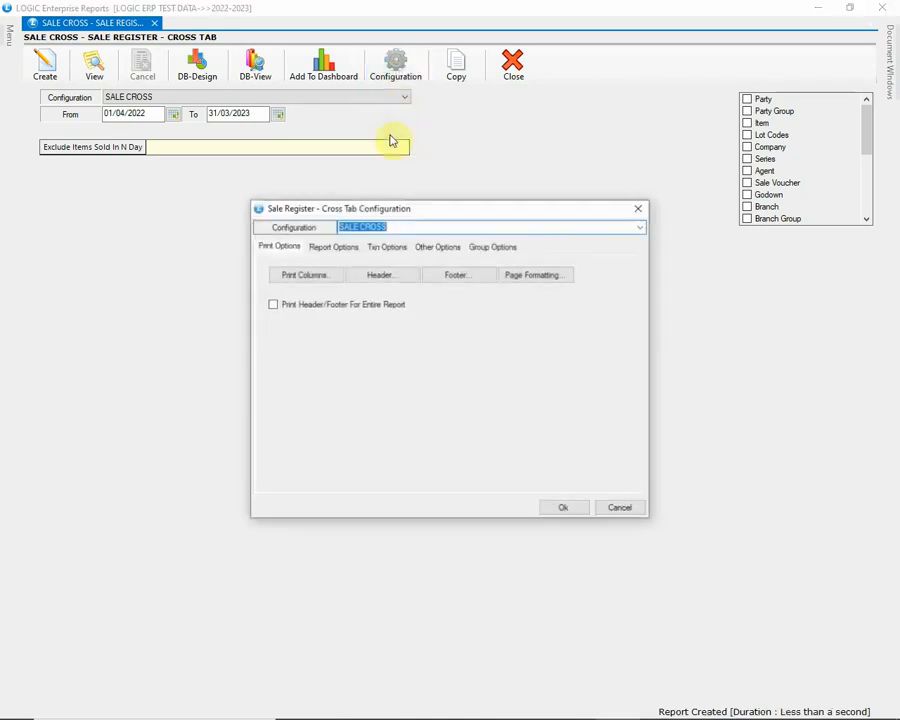
pyautogui.click(334, 247)
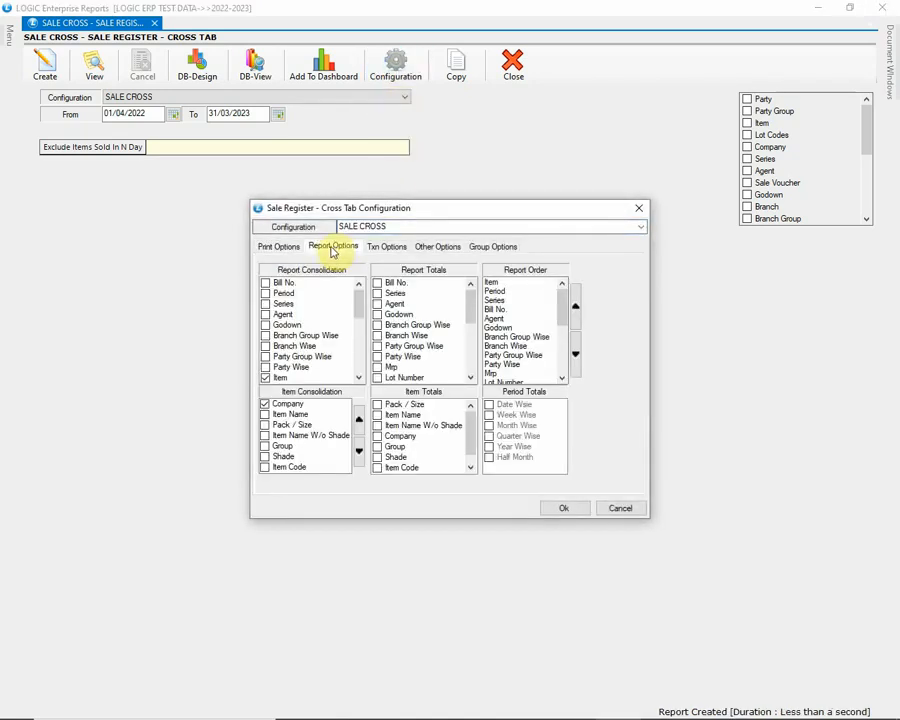
pyautogui.click(294, 367)
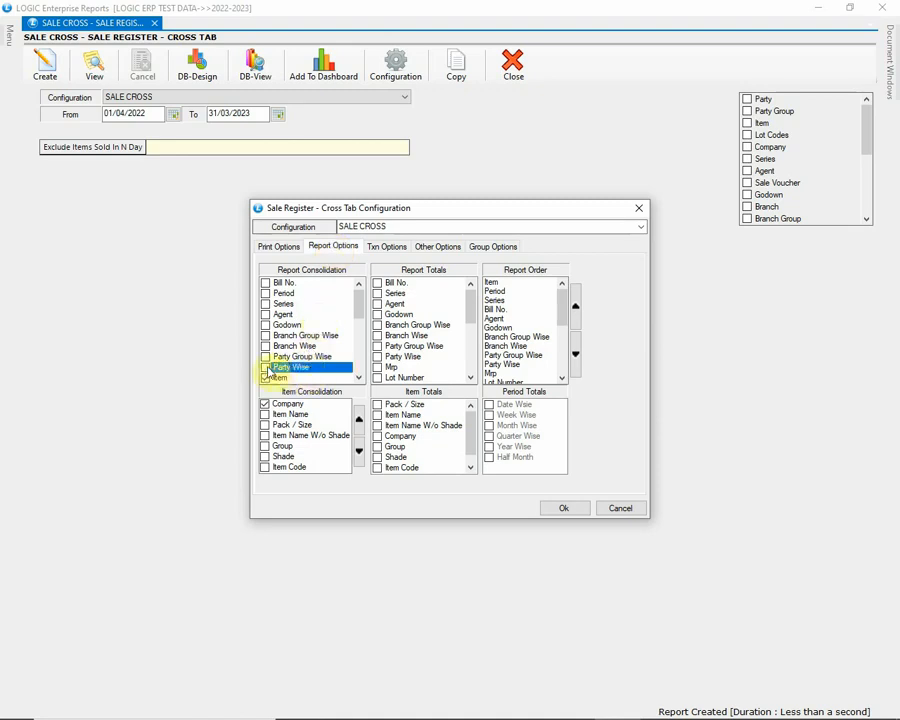
pyautogui.click(265, 378)
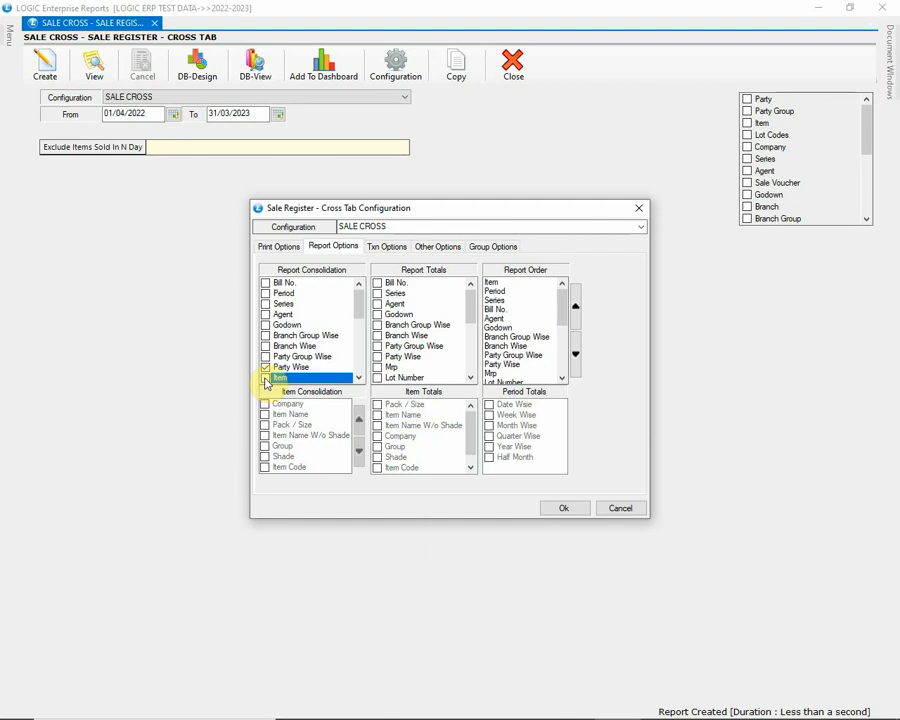
pyautogui.scroll(-1, 357, 309)
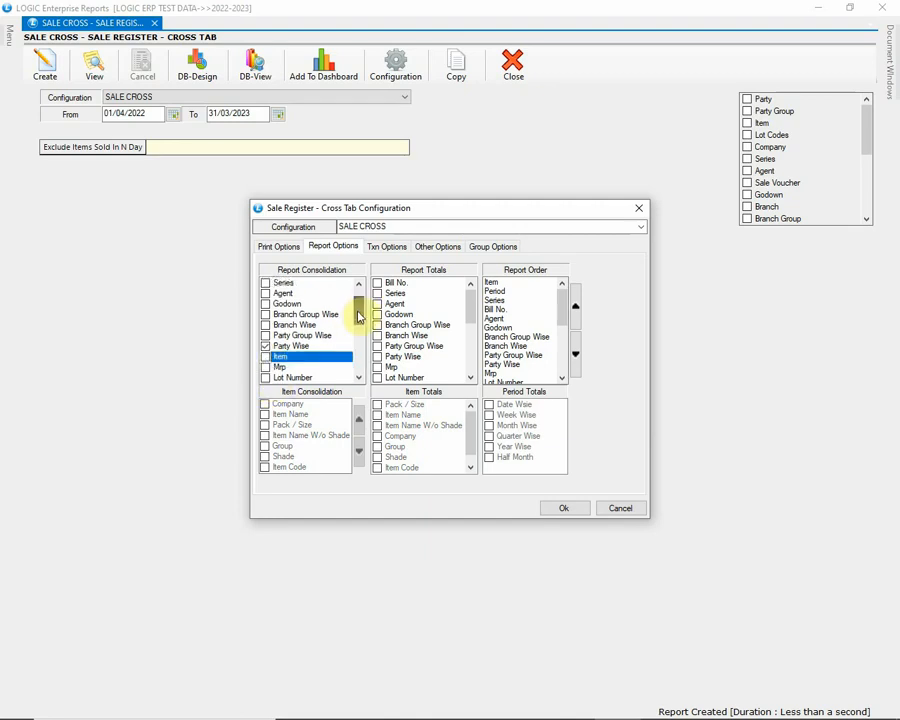
# Move Party Wise to the top of the report order, save the configuration and generate the report.
pyautogui.click(515, 364)
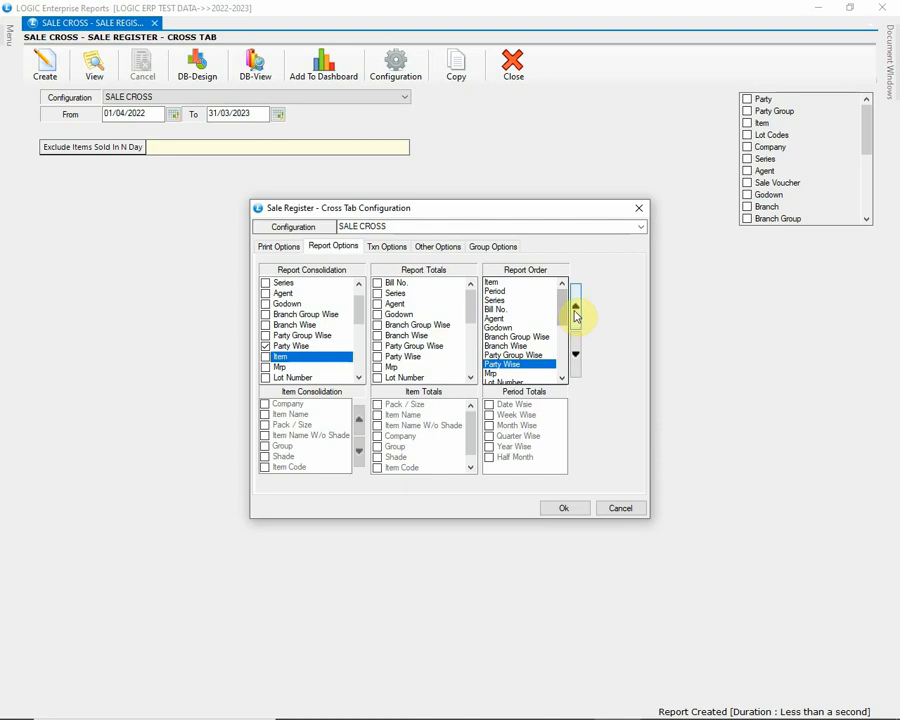
pyautogui.click(575, 316)
pyautogui.click(575, 316)
pyautogui.click(575, 316)
pyautogui.click(575, 316)
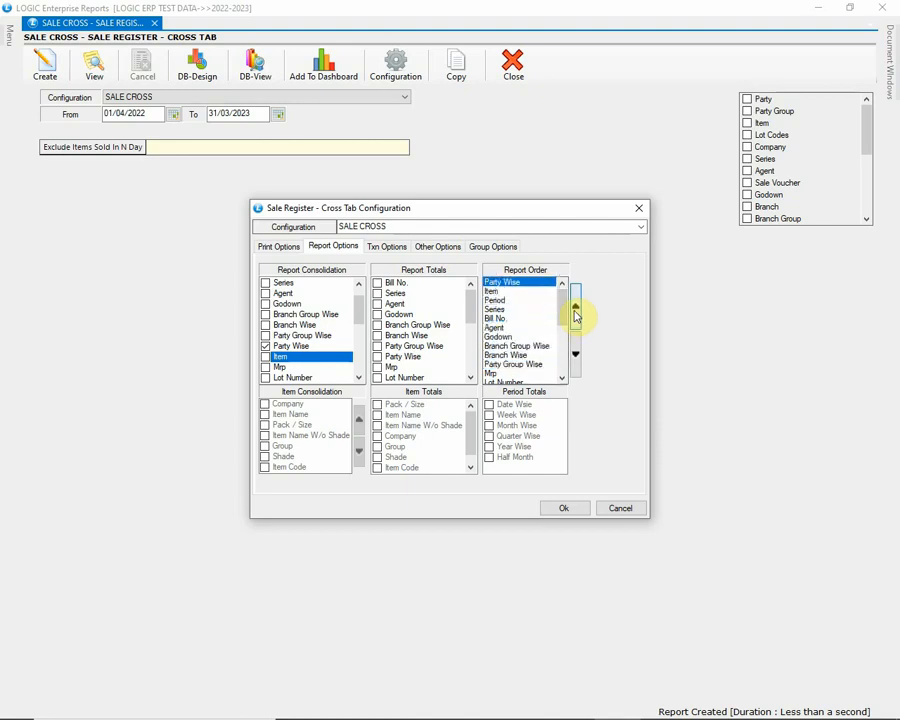
pyautogui.click(558, 508)
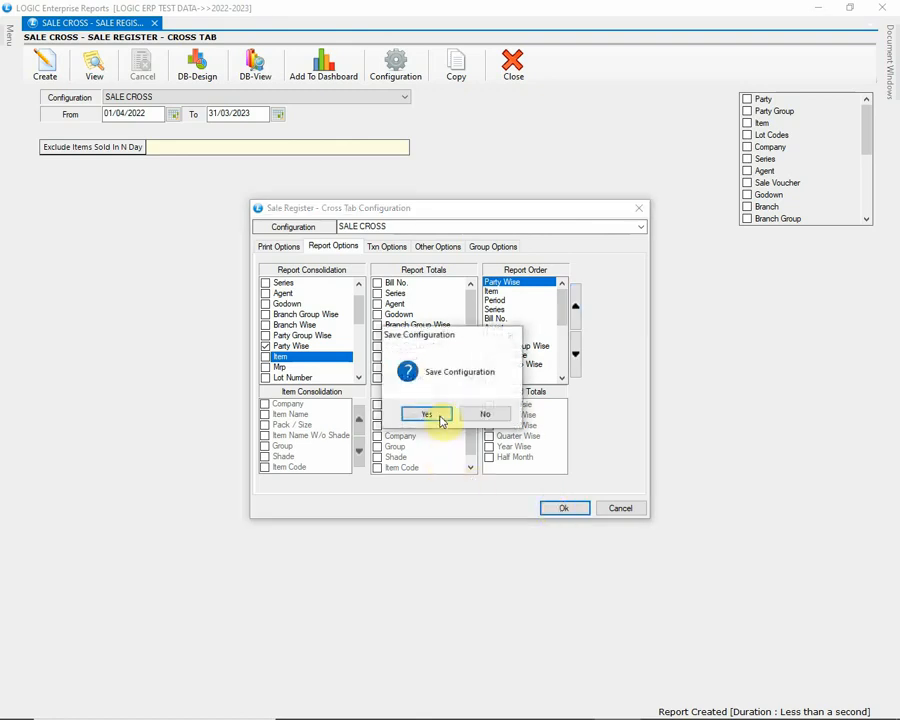
pyautogui.click(440, 417)
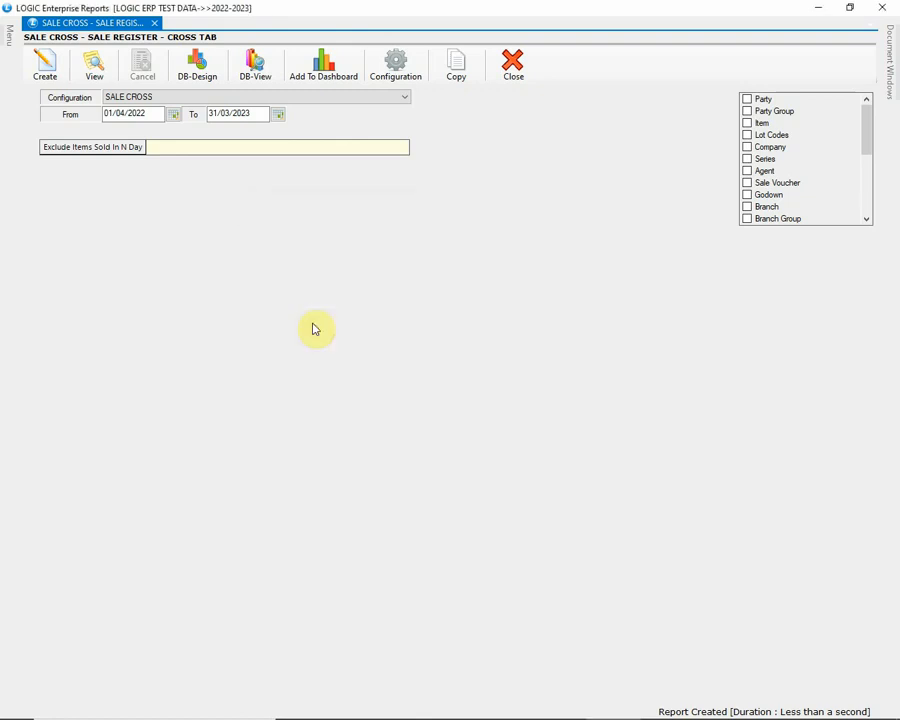
pyautogui.click(50, 68)
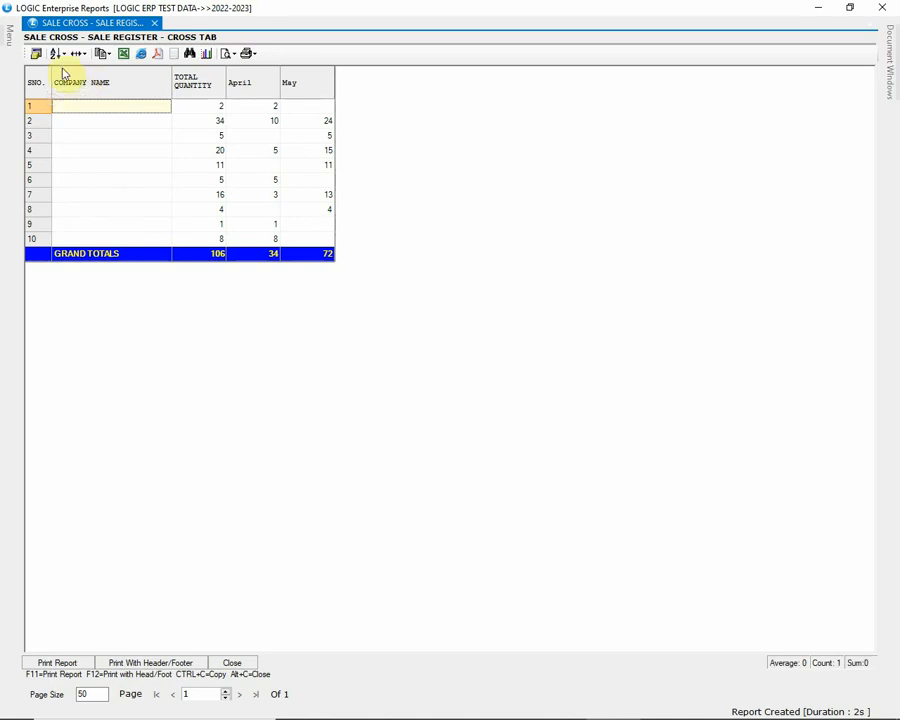
# Replace COMPANY NAME with PARTY NAME in the required columns, save the changes and widen the PARTY NAME column.
pyautogui.click(36, 53)
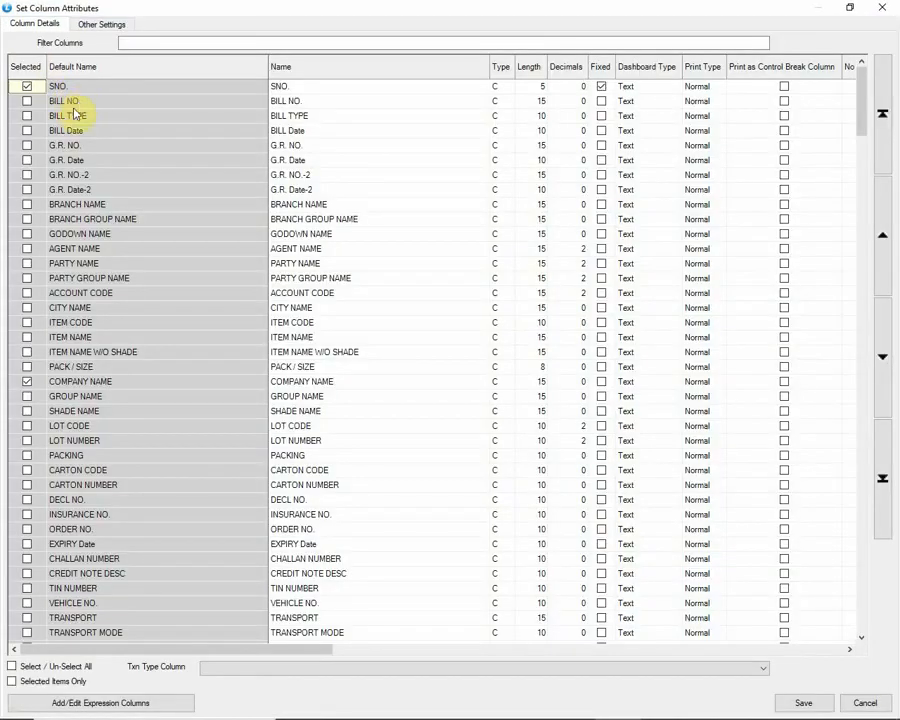
pyautogui.click(27, 264)
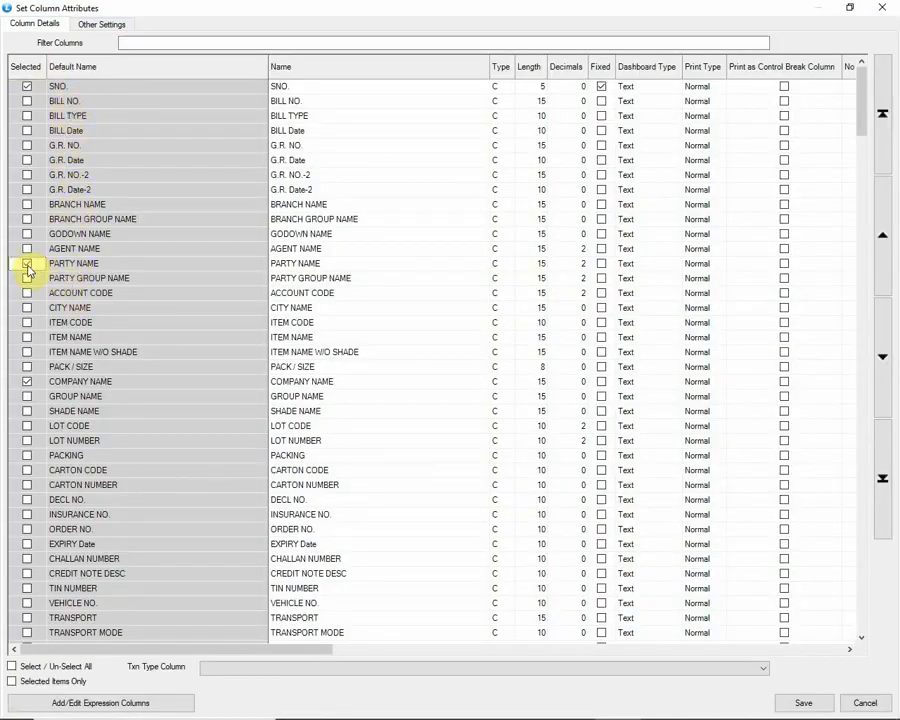
pyautogui.click(27, 381)
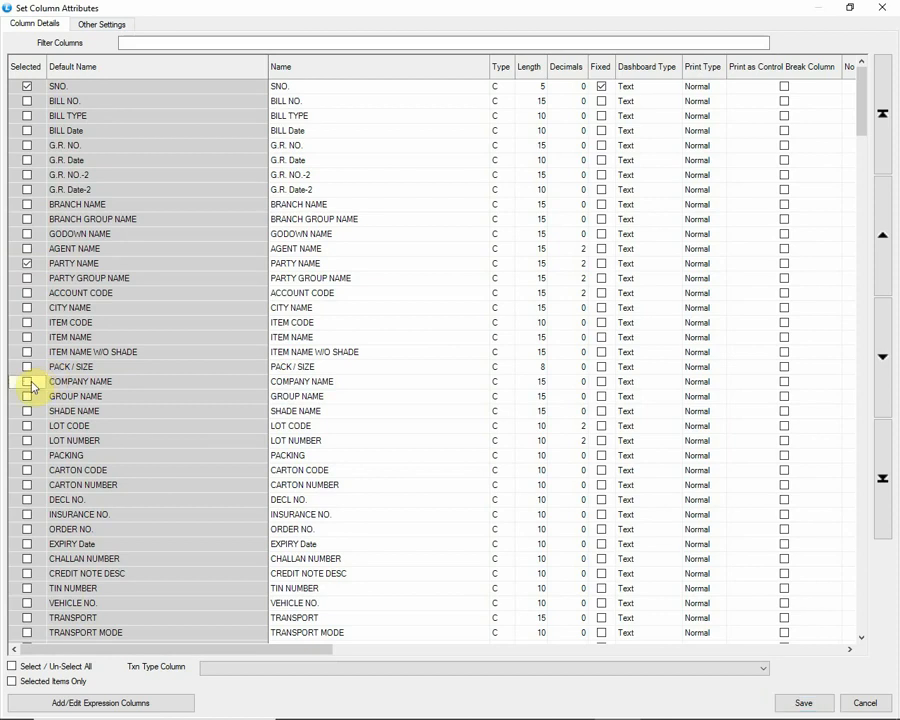
pyautogui.click(775, 705)
pyautogui.click(460, 414)
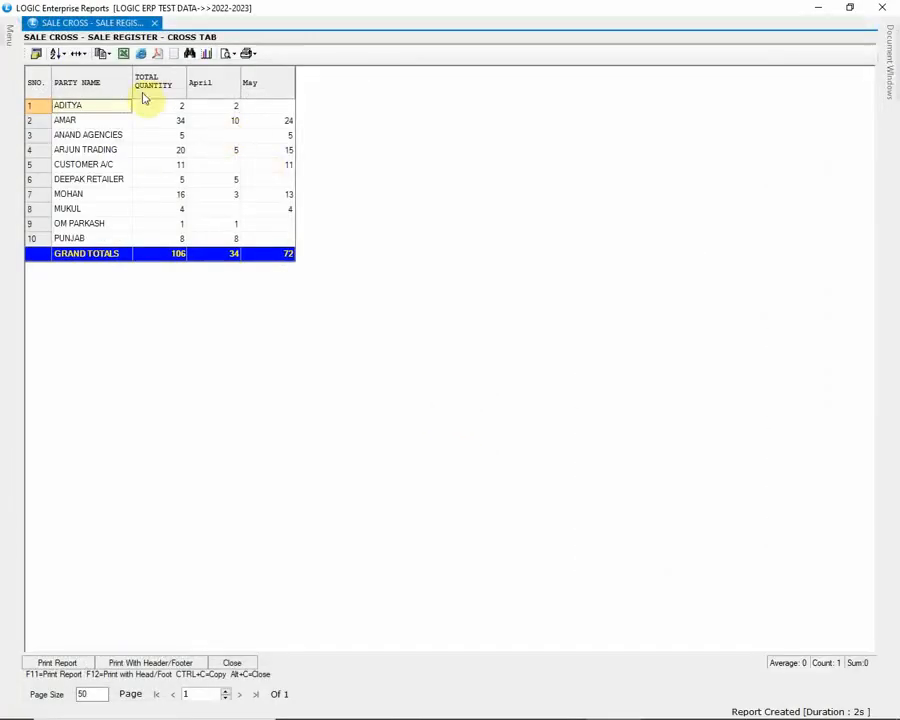
pyautogui.moveTo(132, 86); pyautogui.dragTo(161, 87)
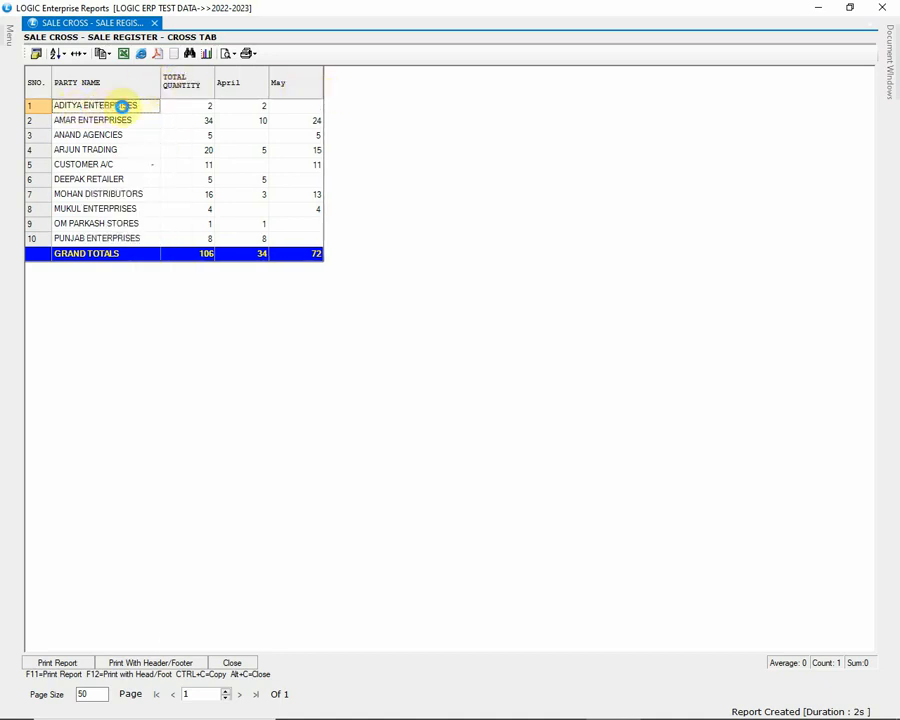
# Examine the total, April and May quantities of the first parties in the party-wise report.
pyautogui.click(168, 108)
pyautogui.click(236, 110)
pyautogui.click(138, 121)
pyautogui.click(193, 134)
pyautogui.click(250, 127)
pyautogui.click(141, 150)
pyautogui.click(185, 152)
pyautogui.click(250, 157)
pyautogui.click(298, 155)
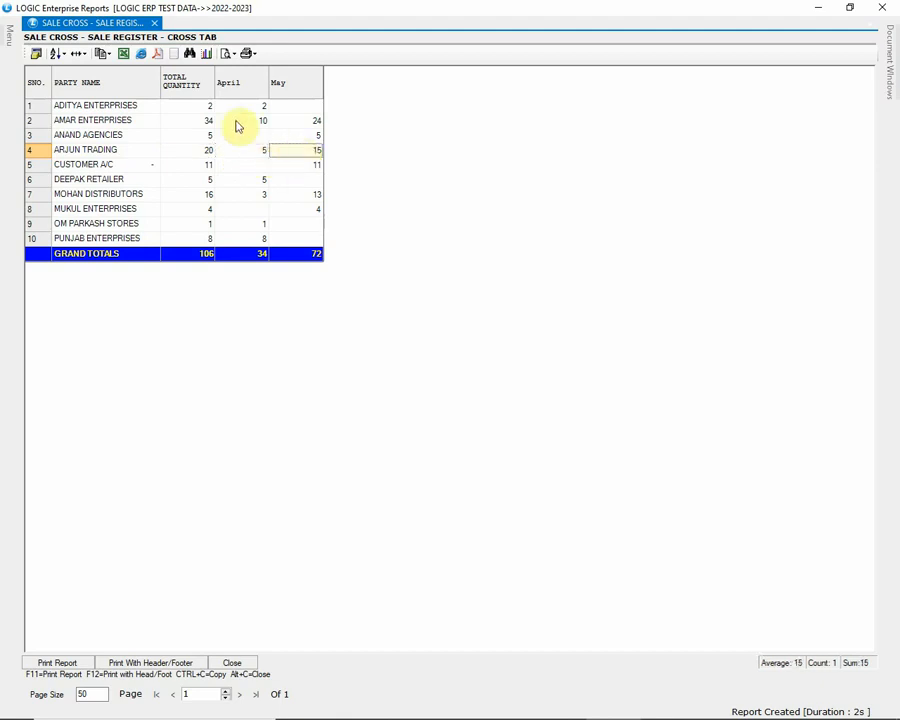
# In the SALE CROSS configuration, add Item to the report consolidation and put Item Name first in the item consolidation.
pyautogui.click(36, 53)
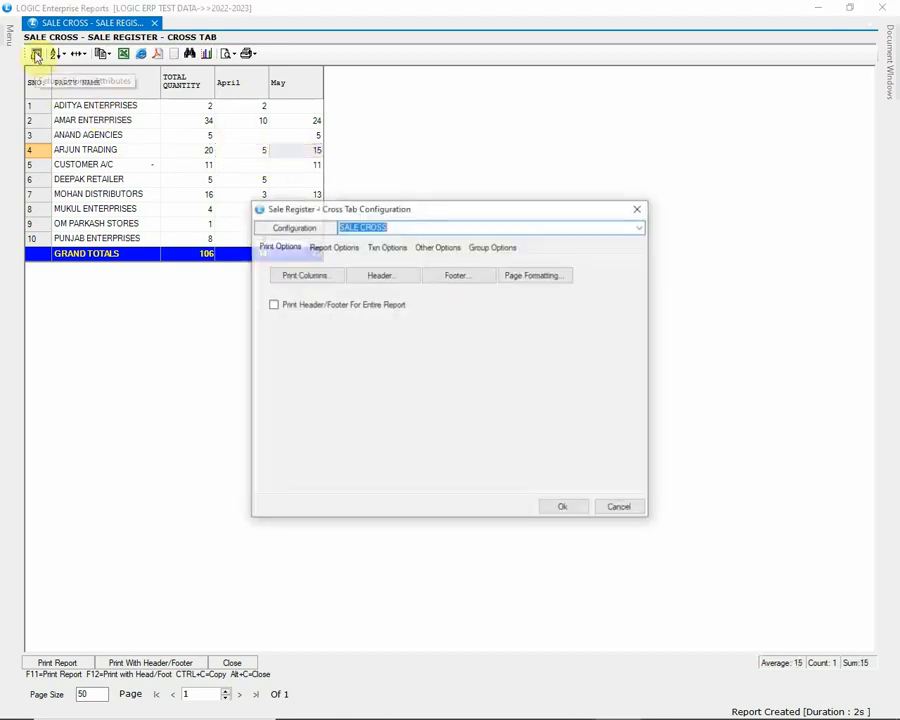
pyautogui.click(335, 247)
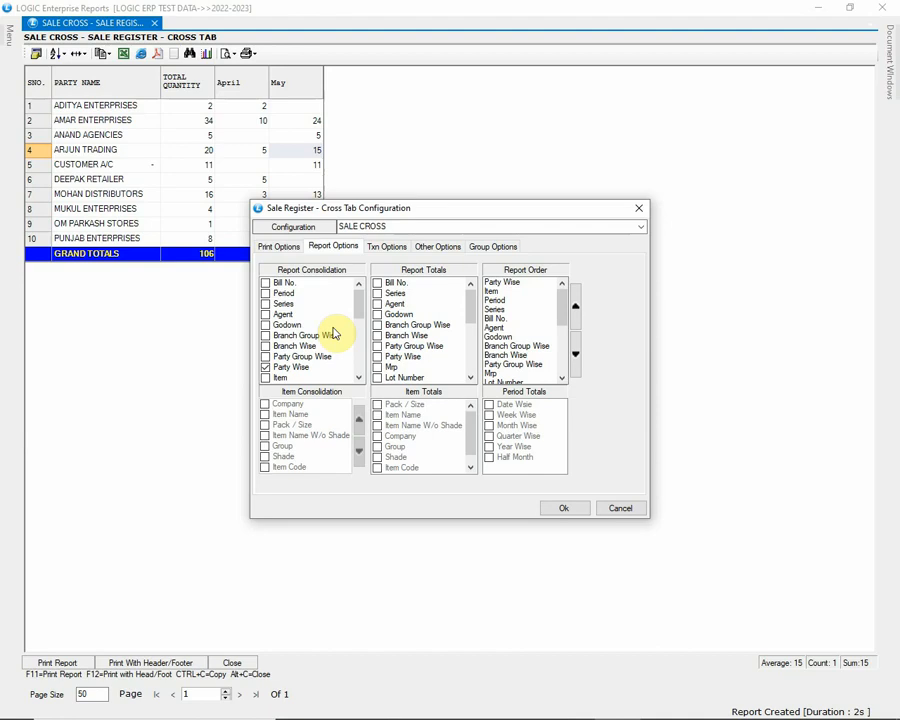
pyautogui.click(300, 368)
pyautogui.click(265, 378)
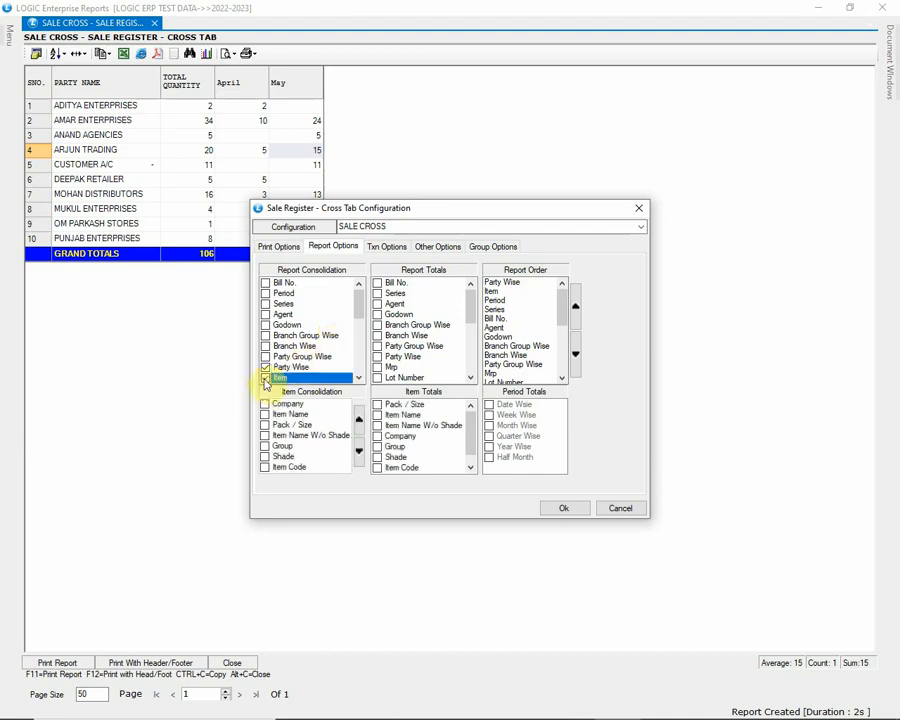
pyautogui.click(265, 414)
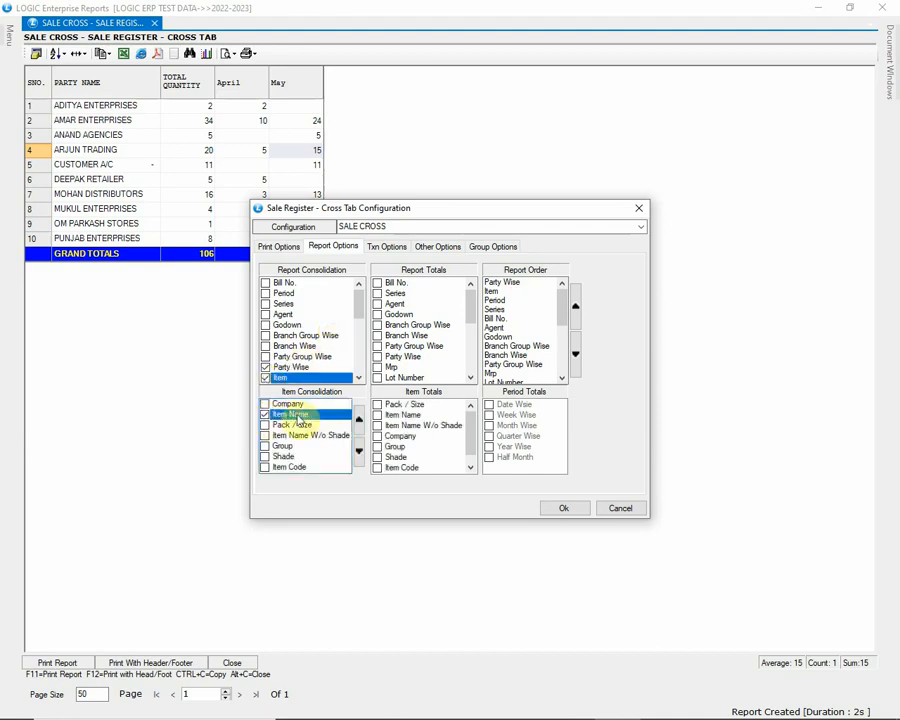
pyautogui.click(360, 421)
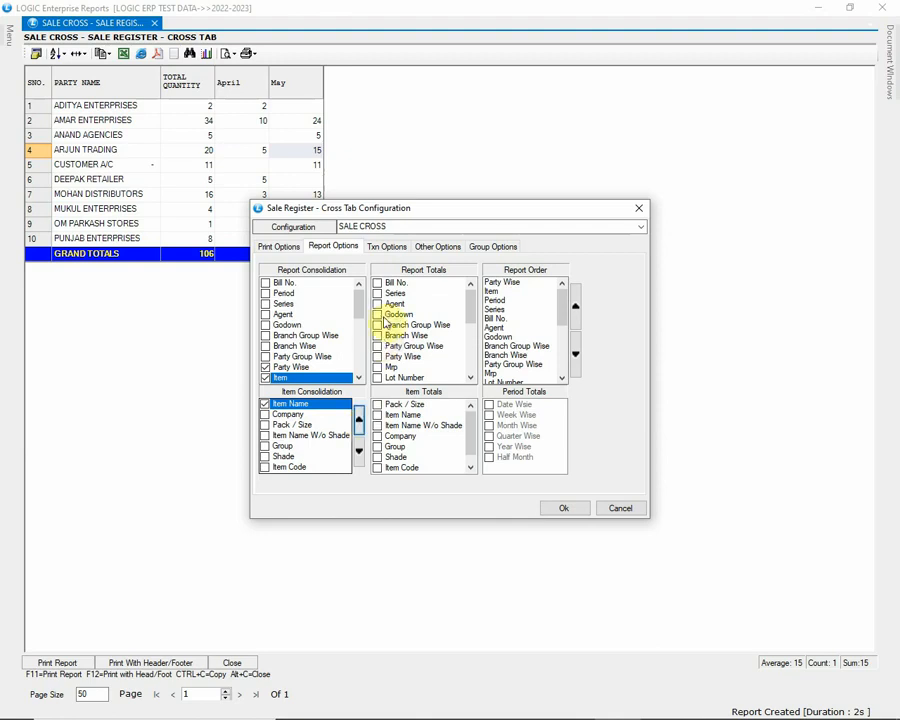
# Turn on Party Wise report totals, save the configuration and generate the report.
pyautogui.click(381, 358)
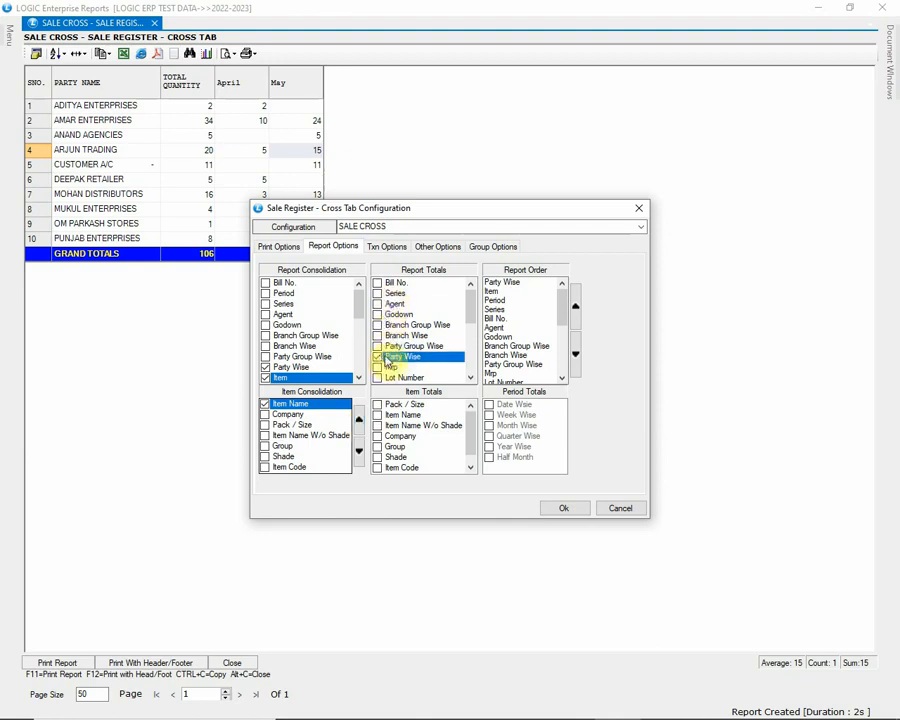
pyautogui.click(514, 283)
pyautogui.click(505, 291)
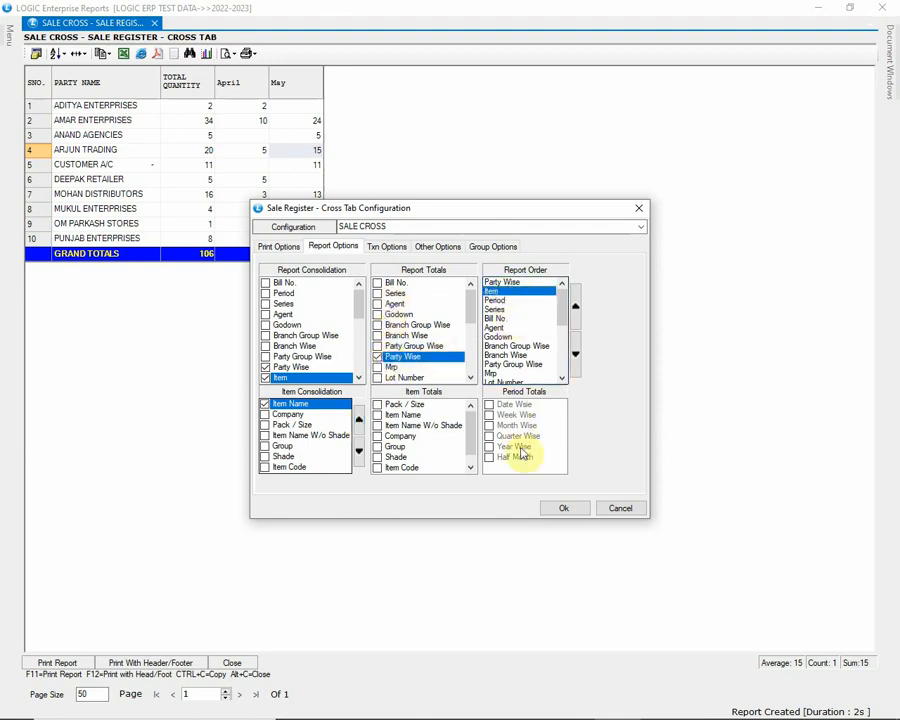
pyautogui.click(568, 507)
pyautogui.click(426, 412)
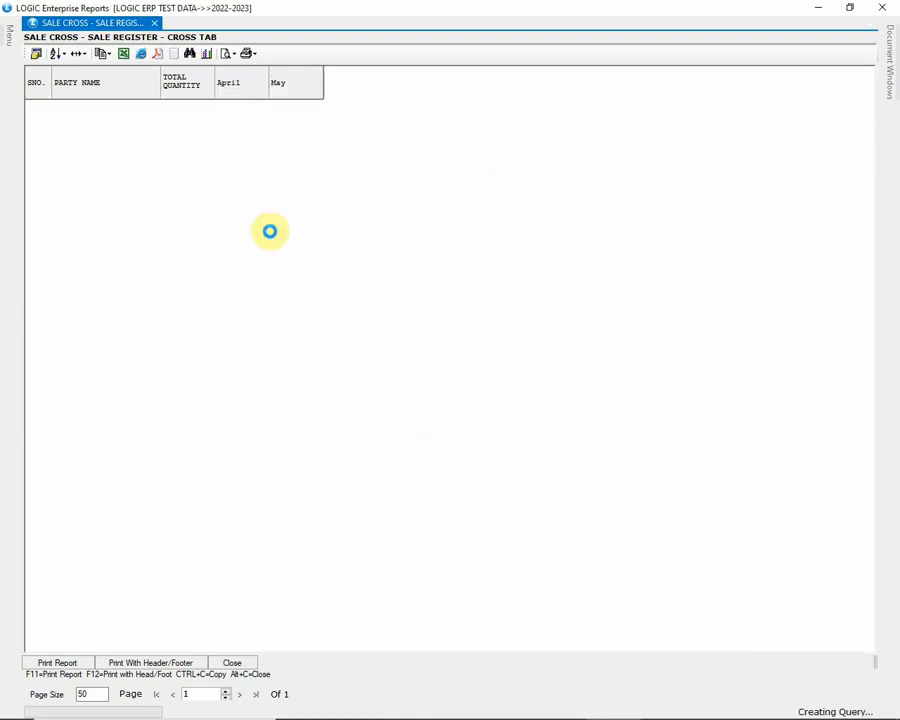
# Add ITEM NAME to the required columns, save the changes and review the items and totals listed for each party.
pyautogui.click(40, 56)
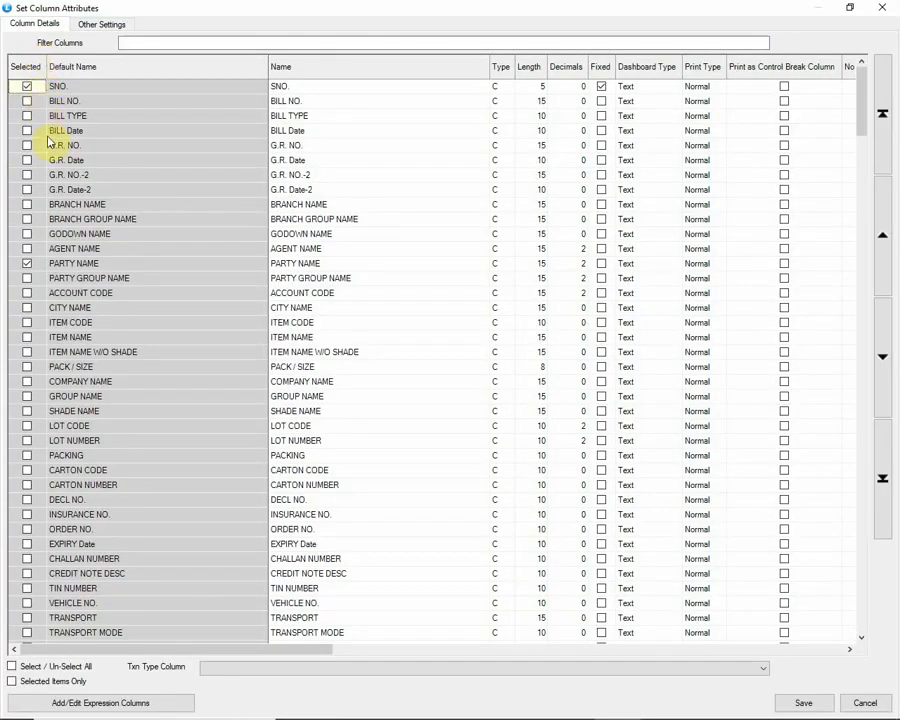
pyautogui.click(27, 337)
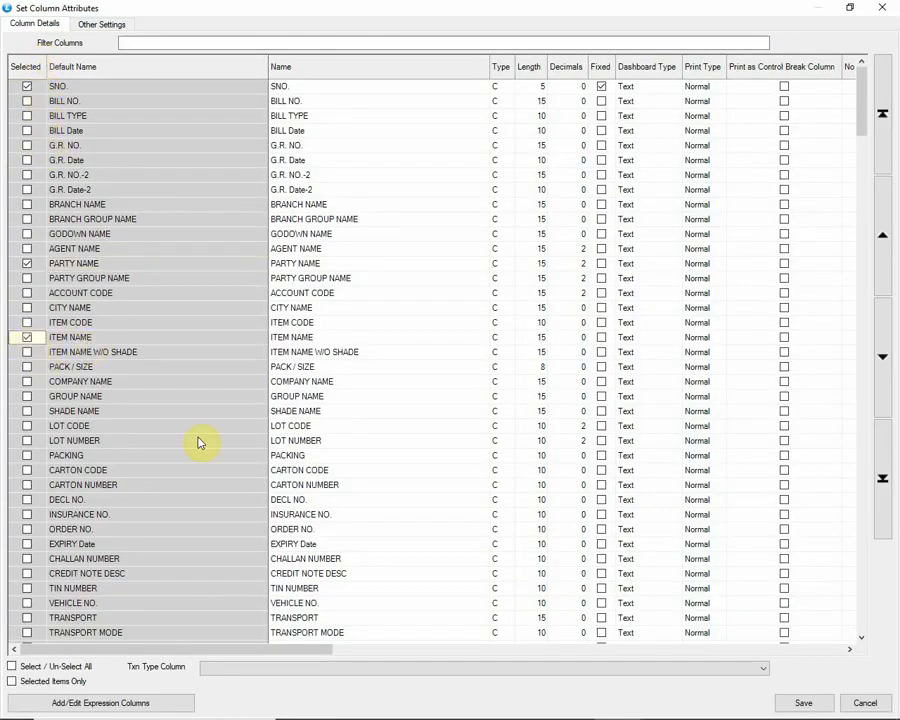
pyautogui.click(803, 703)
pyautogui.click(438, 413)
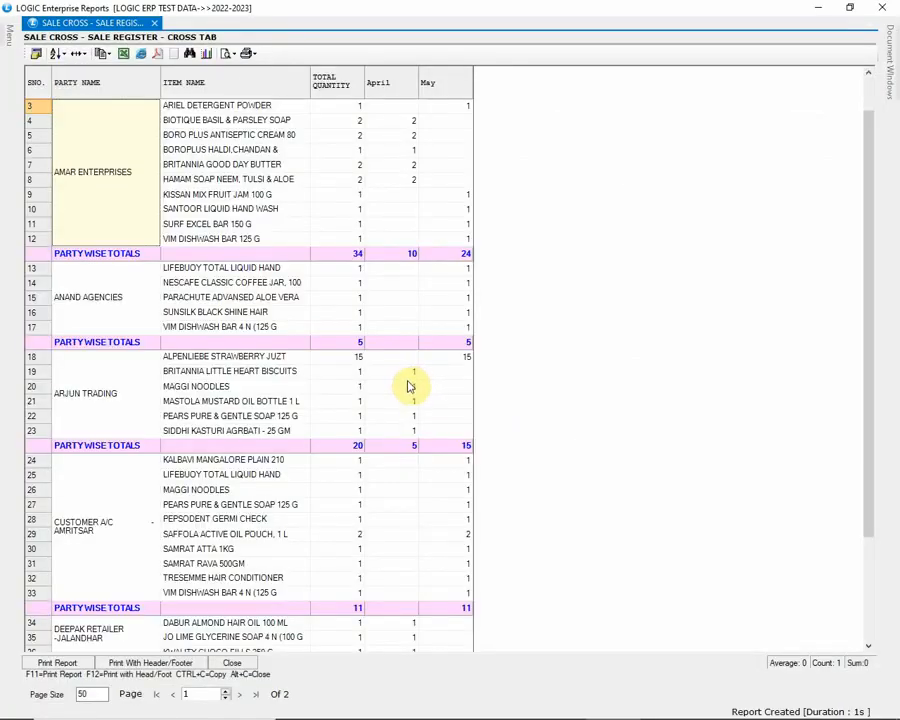
pyautogui.scroll(-15, 148, 380)
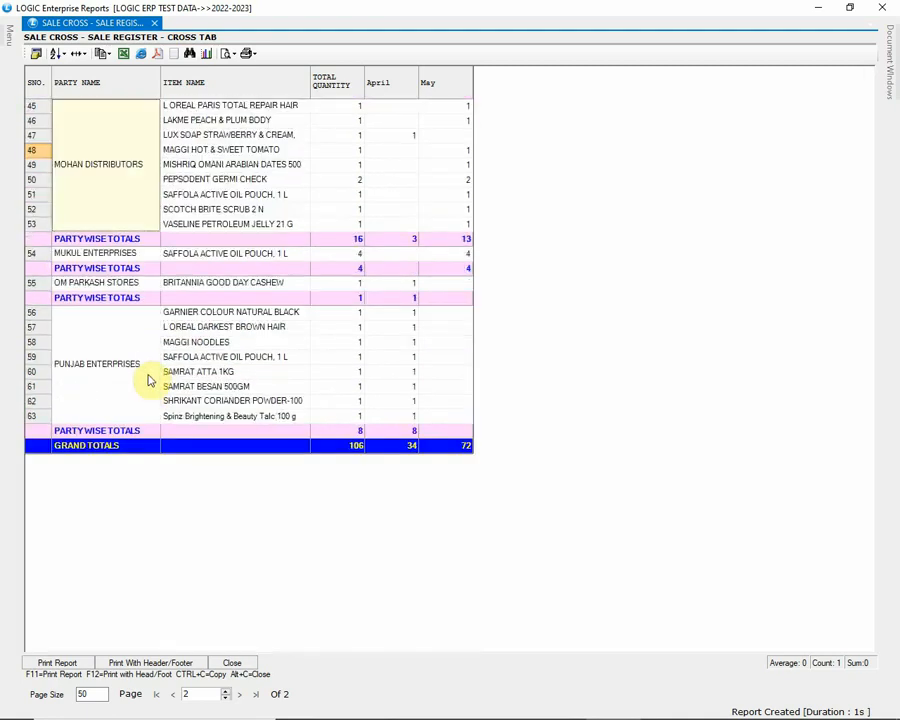
pyautogui.scroll(10, 261, 388)
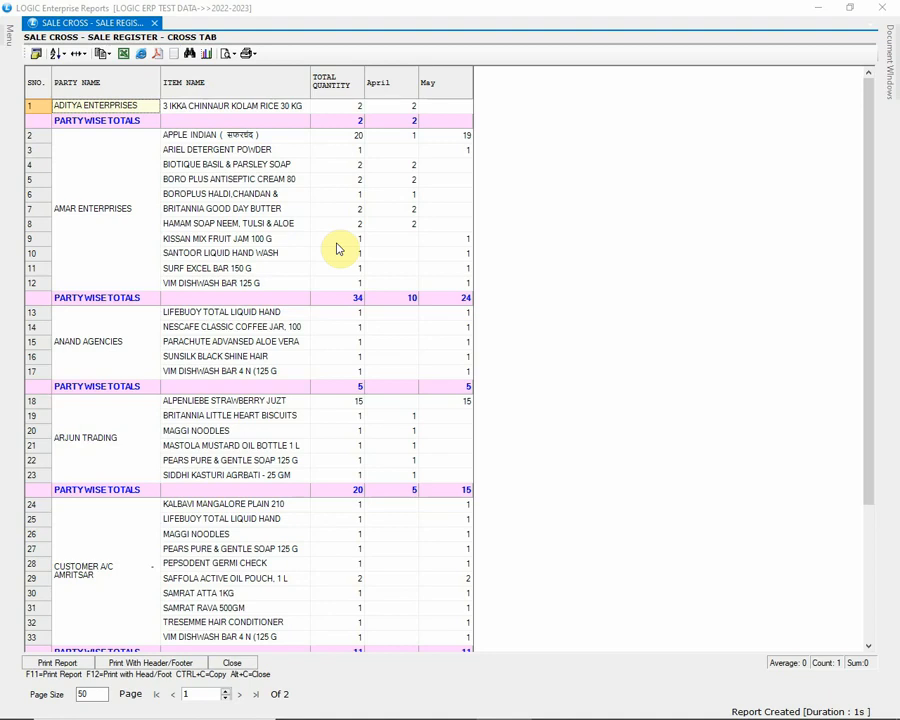
# Reopen the SALE CROSS configuration, exclude Party Wise from the report consolidation and include Group above Item Name in the item consolidation.
pyautogui.press('F5')
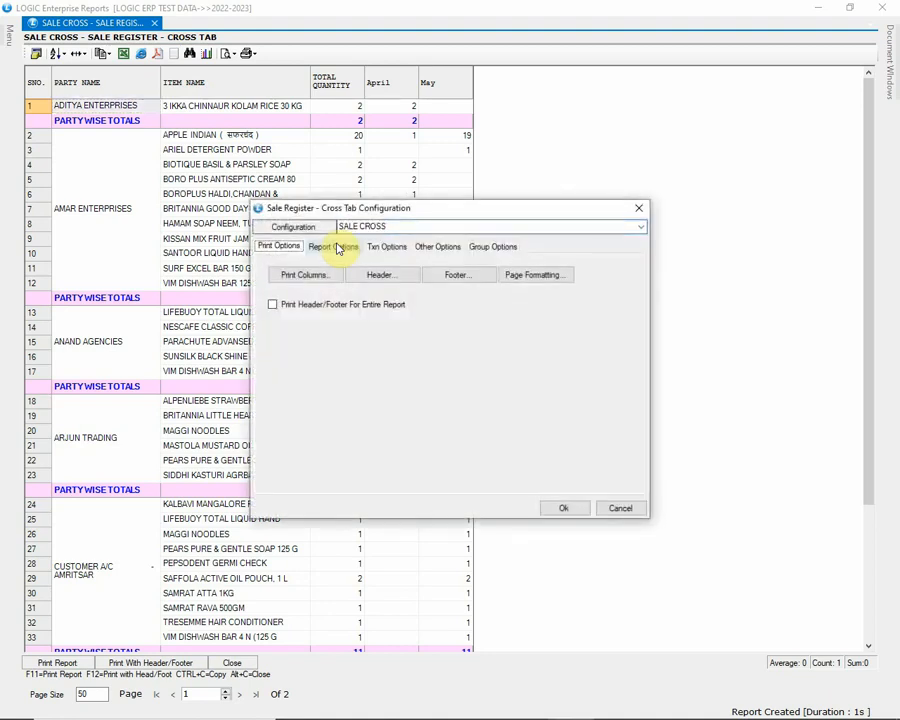
pyautogui.click(338, 248)
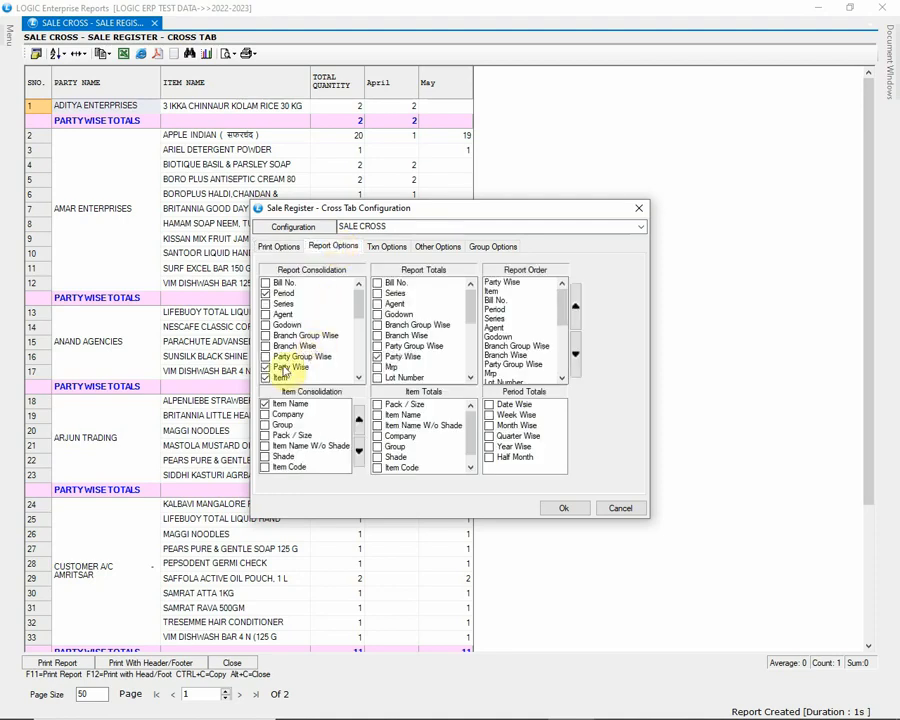
pyautogui.click(281, 368)
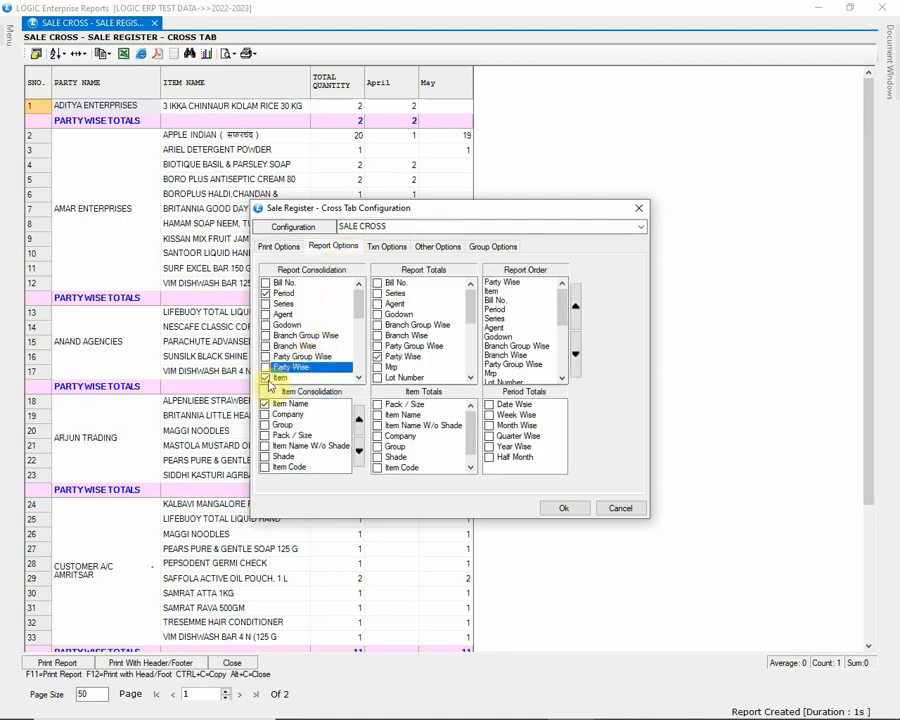
pyautogui.click(275, 403)
pyautogui.click(270, 425)
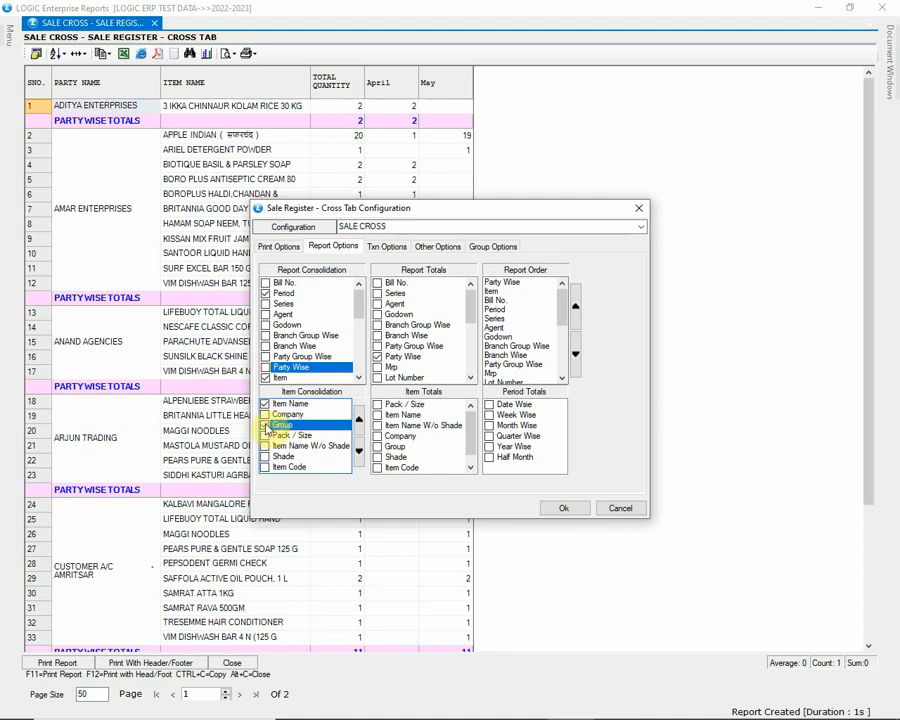
pyautogui.click(358, 420)
pyautogui.click(358, 420)
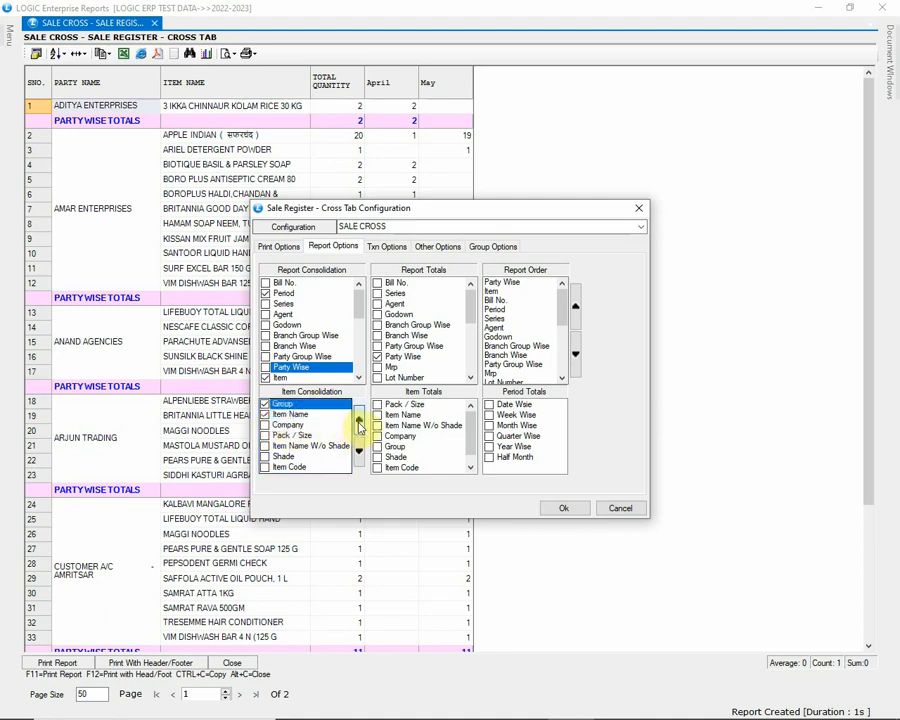
# Move Item to the top of the report order, turn on Group item totals, save the configuration and generate the report.
pyautogui.click(505, 291)
pyautogui.click(576, 304)
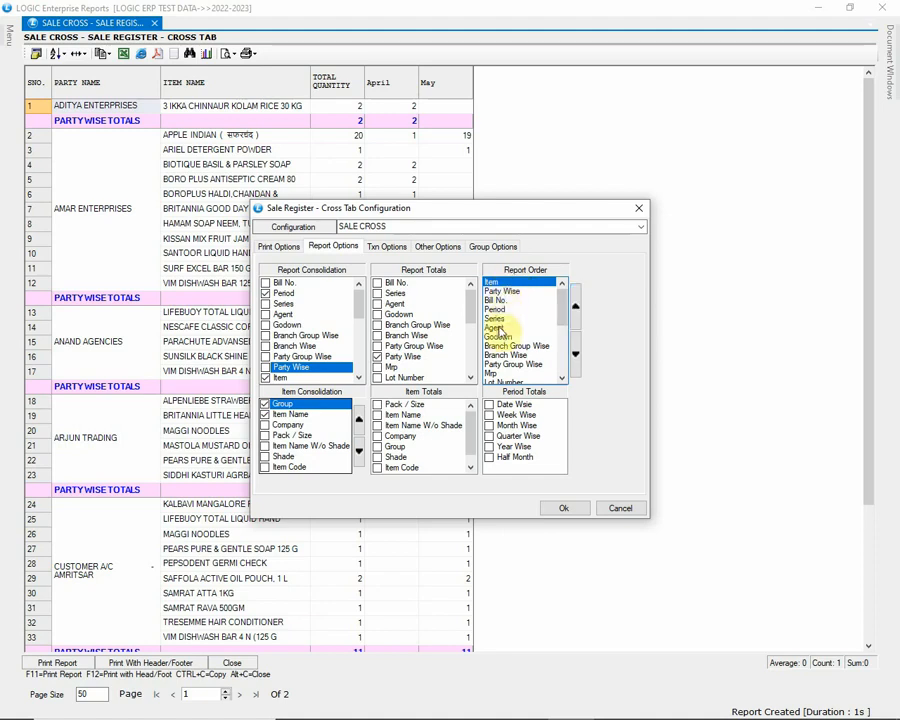
pyautogui.click(380, 447)
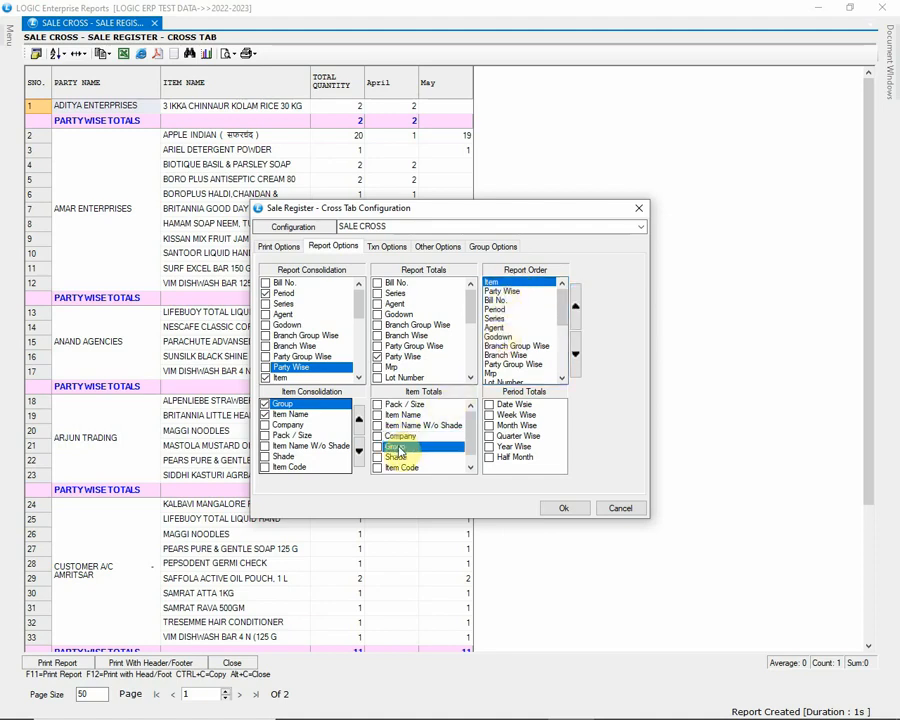
pyautogui.click(555, 509)
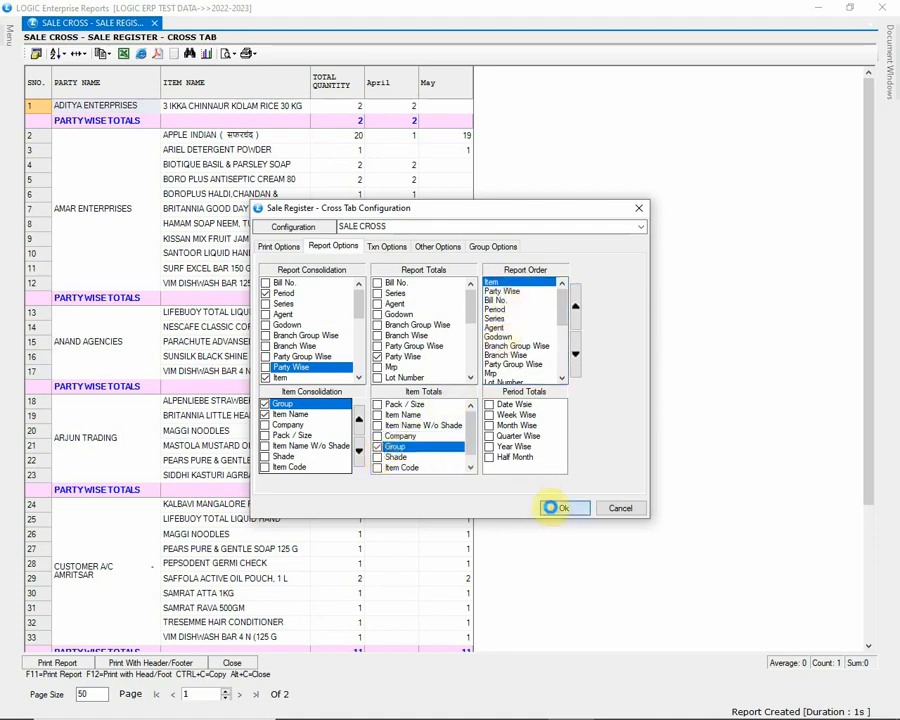
pyautogui.click(432, 414)
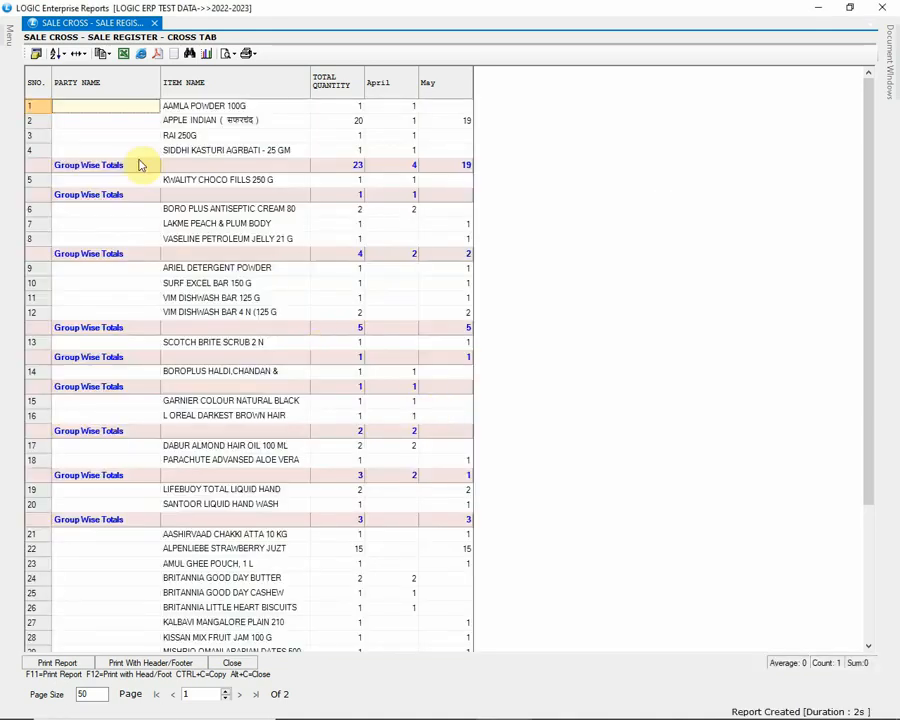
# Replace PARTY NAME with GROUP NAME in the required columns, save the changes and review the items listed under each group.
pyautogui.click(36, 53)
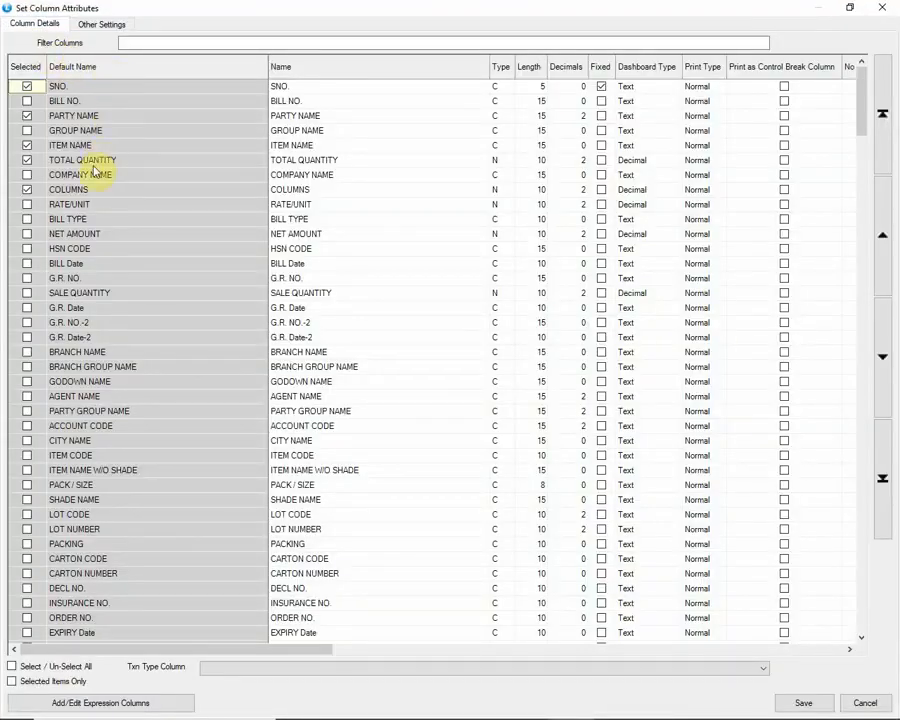
pyautogui.click(27, 131)
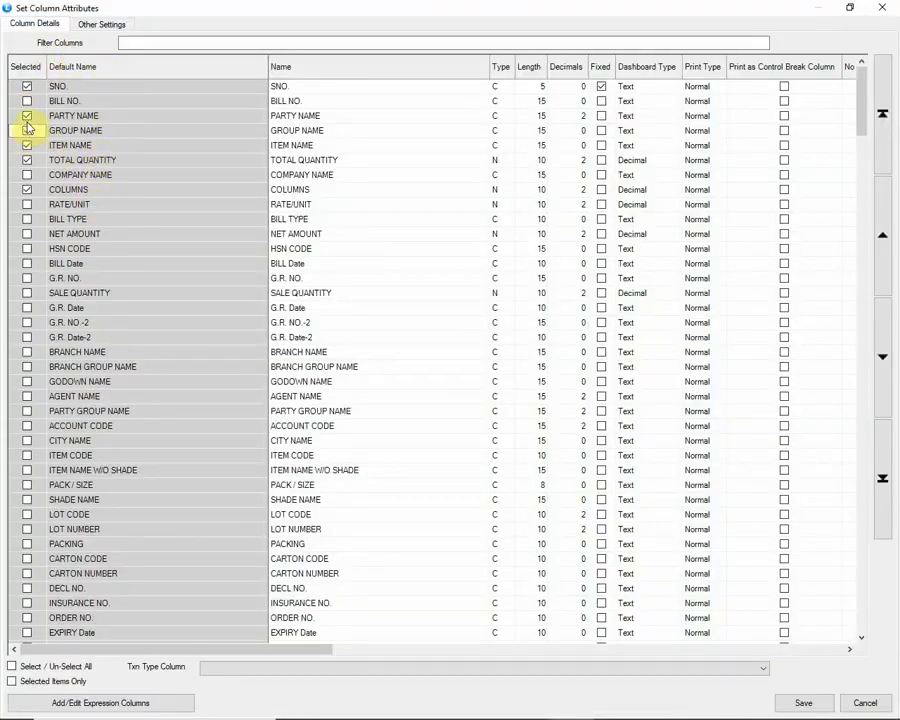
pyautogui.click(27, 116)
pyautogui.click(806, 704)
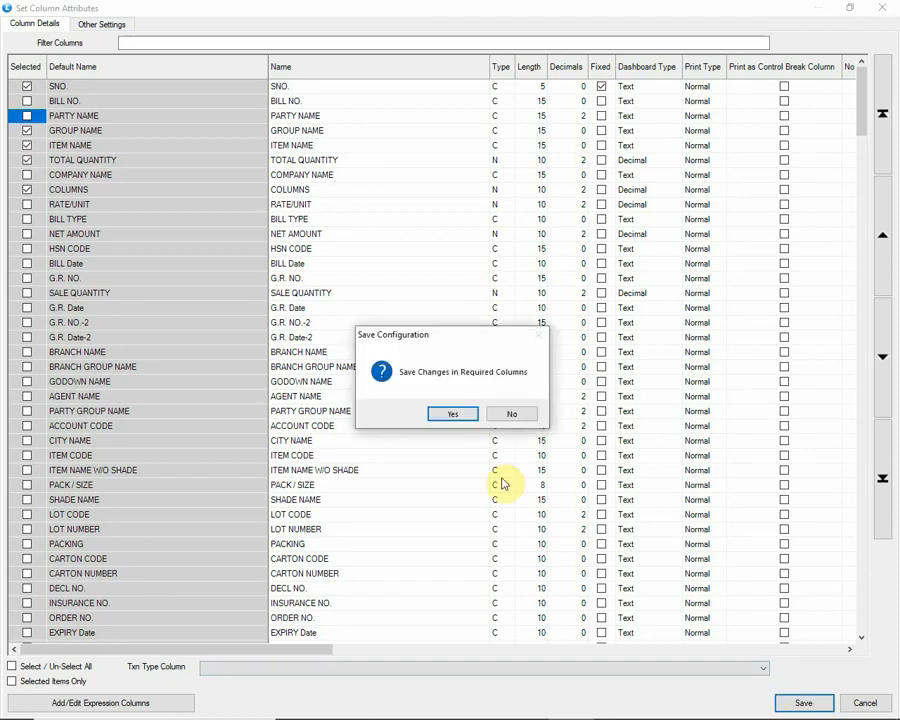
pyautogui.click(465, 412)
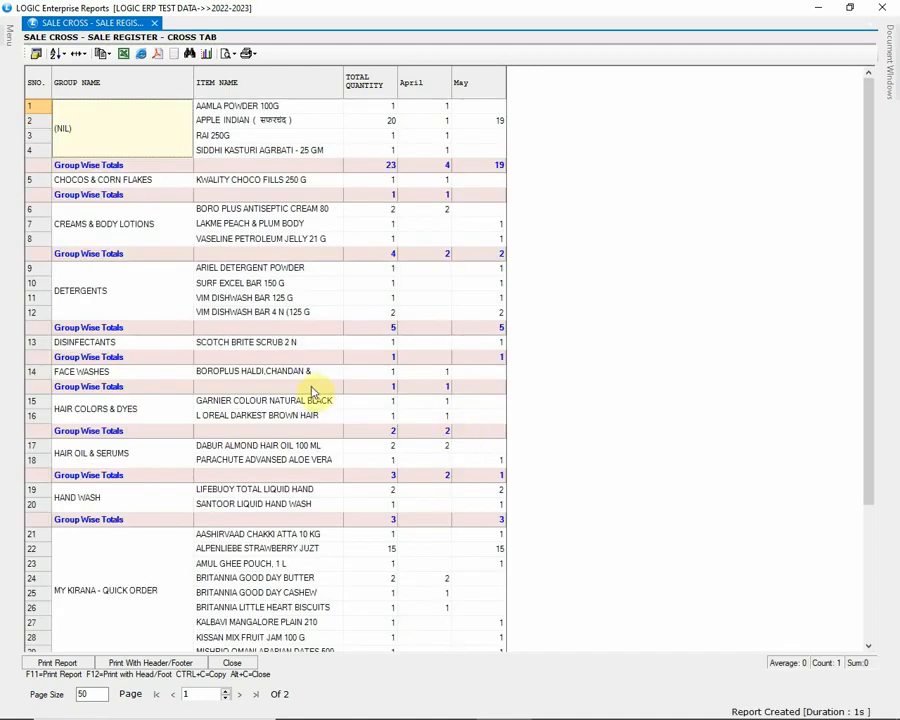
pyautogui.click(137, 182)
pyautogui.click(222, 185)
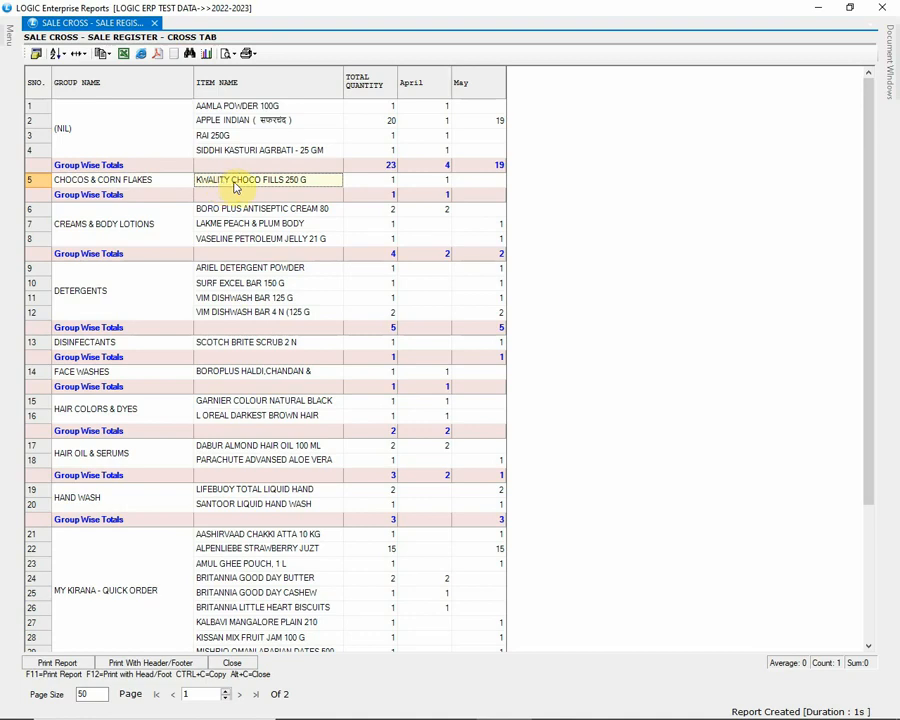
pyautogui.scroll(-4, 538, 290)
pyautogui.scroll(4, 538, 295)
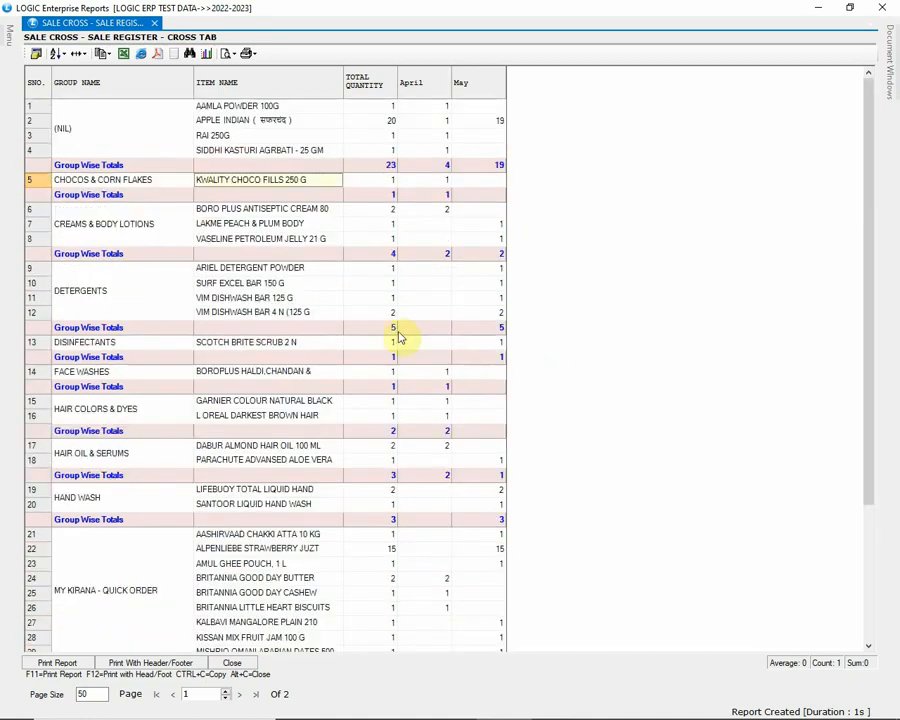
# Remove ITEM NAME from the required columns and save the changes.
pyautogui.click(36, 56)
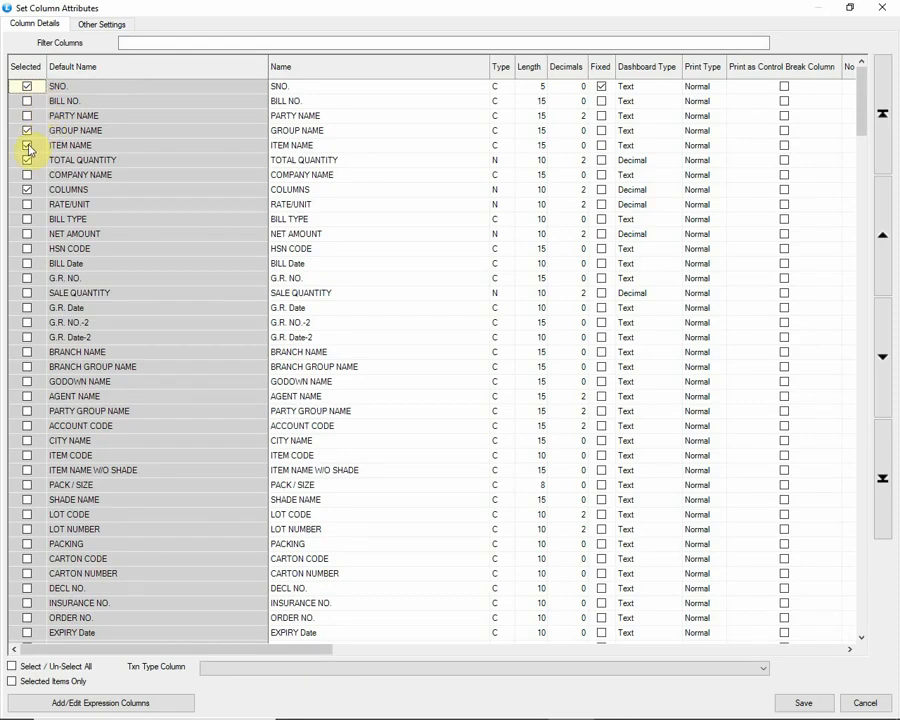
pyautogui.click(27, 145)
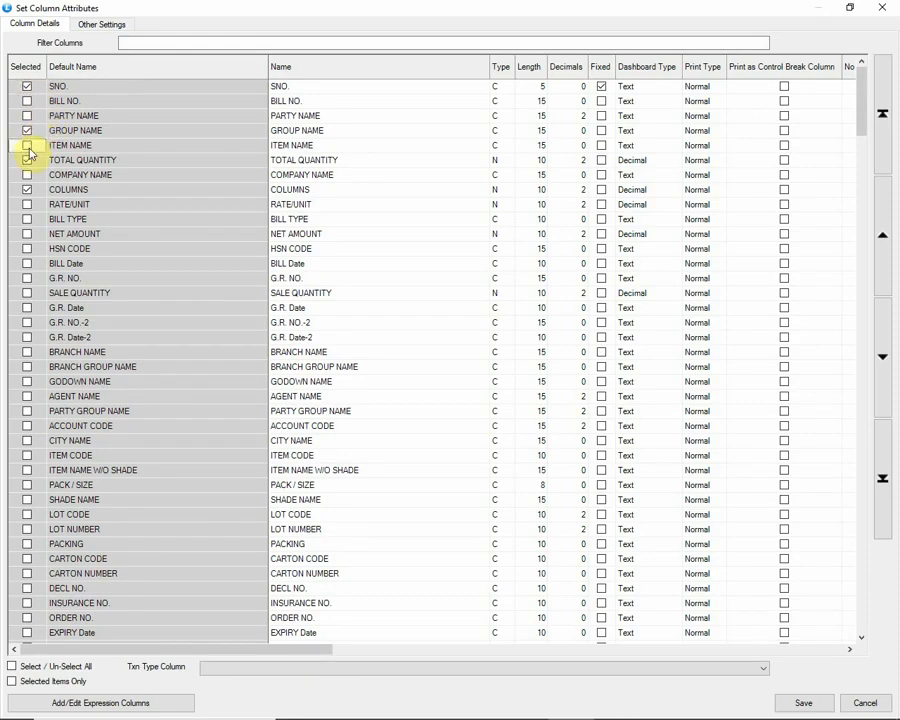
pyautogui.click(805, 702)
pyautogui.click(459, 416)
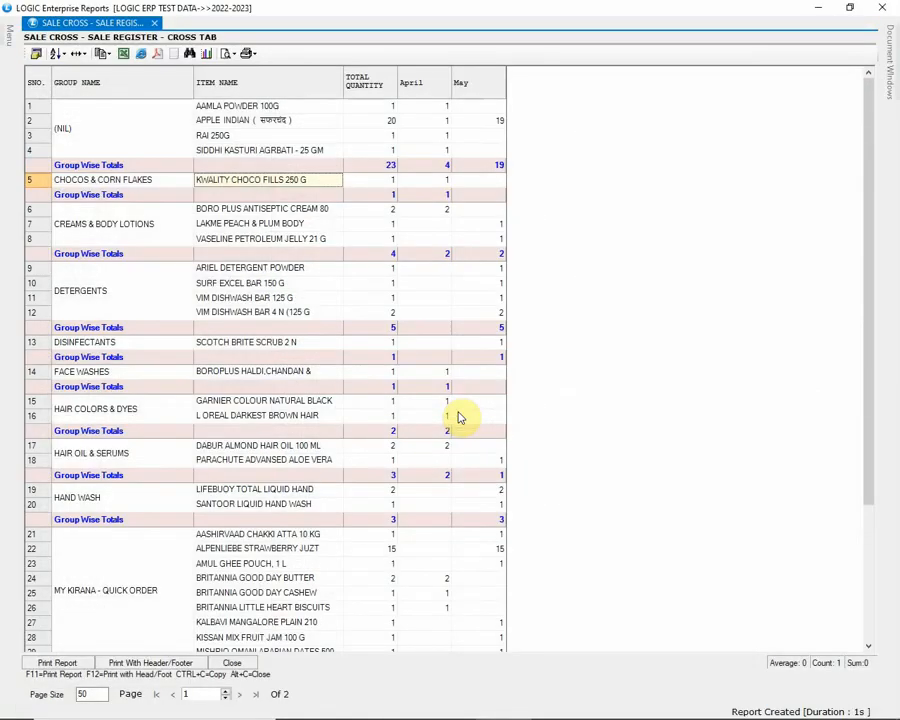
# Exclude Item Name from the item consolidation, turn off Party Wise and Group totals, save the configuration and generate the report.
pyautogui.click(352, 247)
pyautogui.click(285, 414)
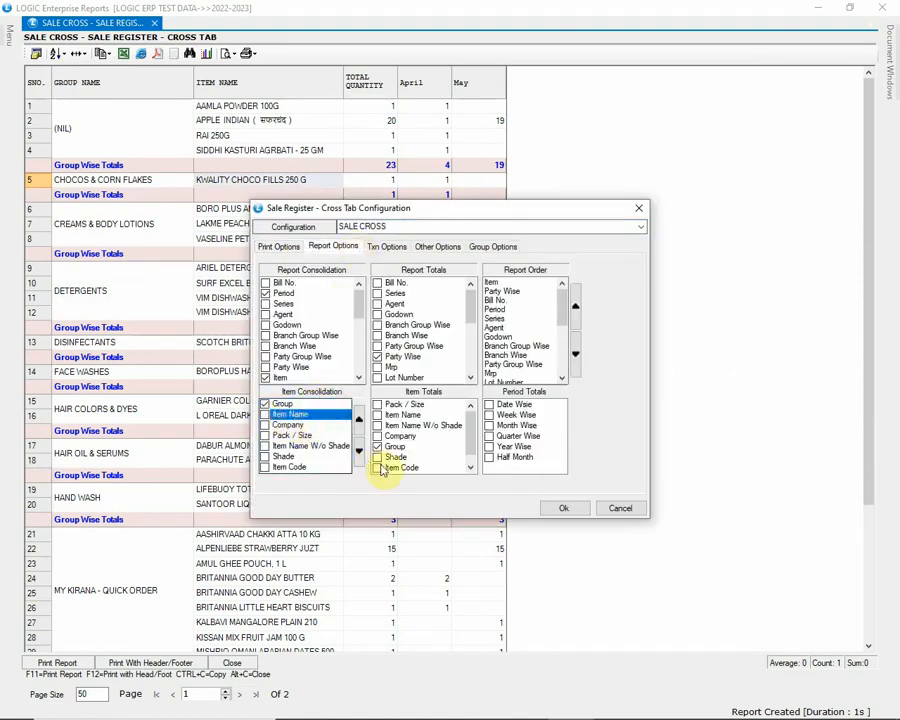
pyautogui.click(381, 358)
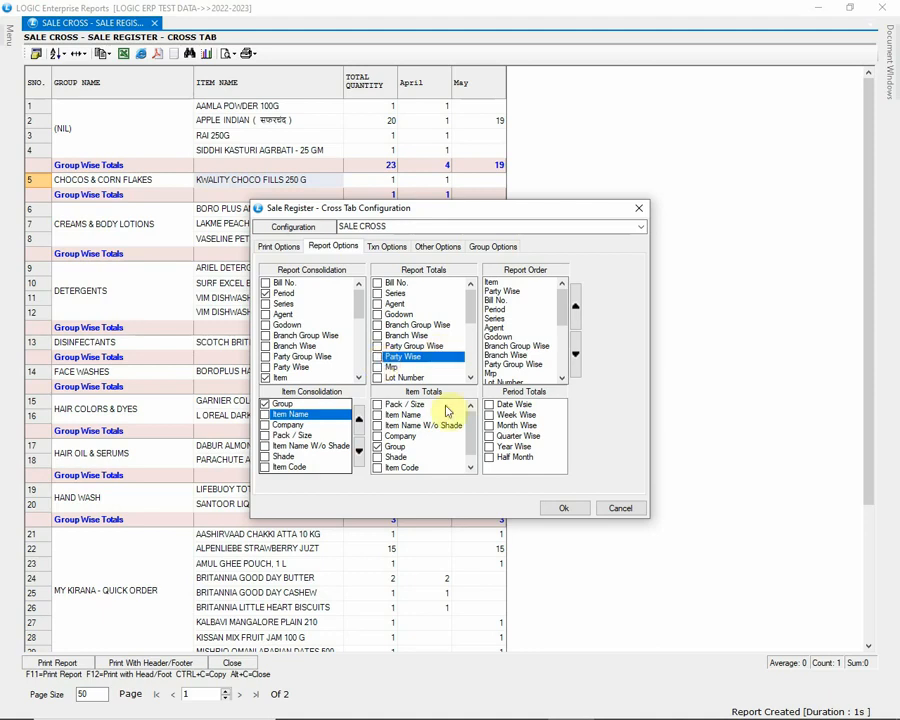
pyautogui.click(384, 447)
pyautogui.click(555, 509)
pyautogui.click(427, 413)
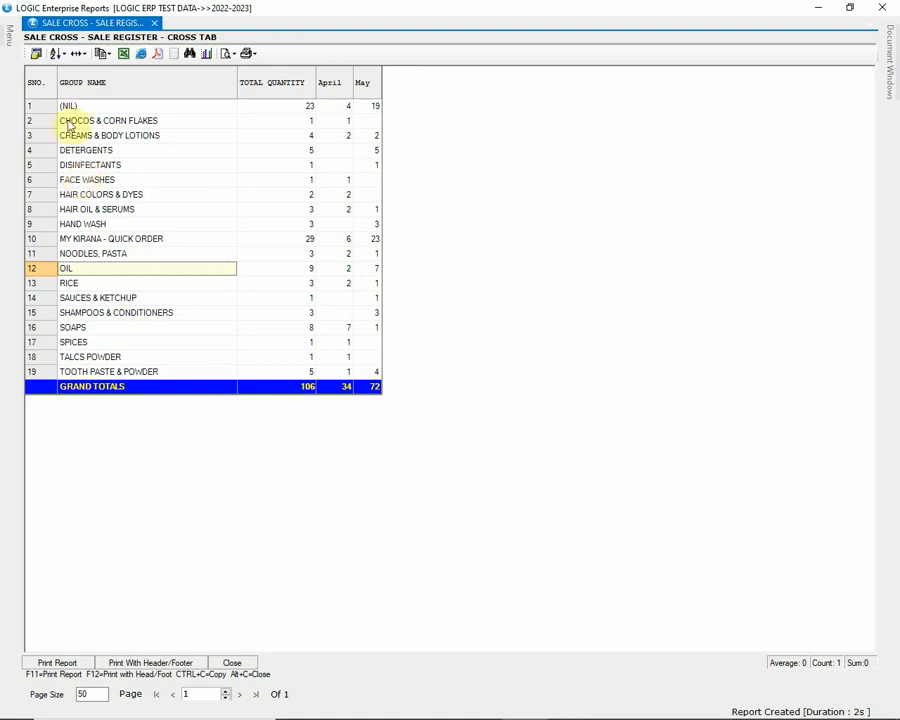
# Fit the generated group-wise report's column widths to their contents.
pyautogui.click(58, 56)
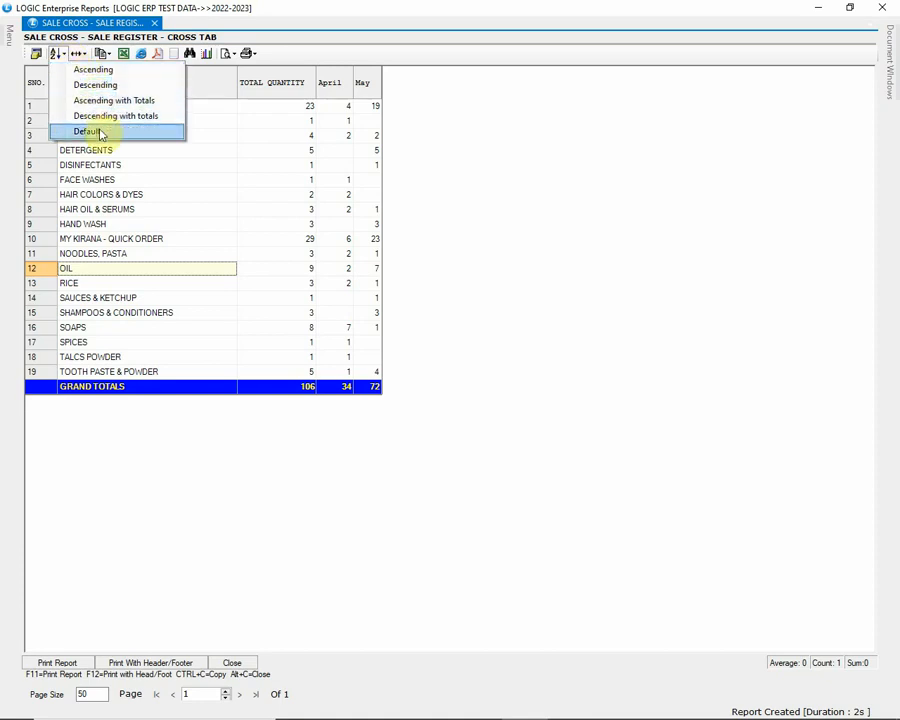
pyautogui.click(68, 67)
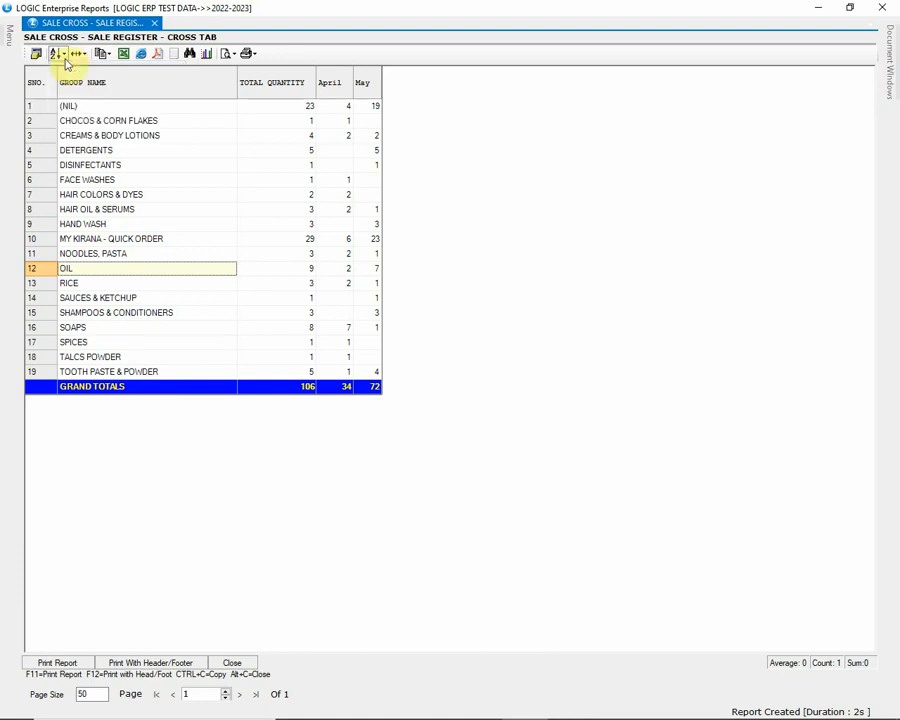
pyautogui.click(86, 55)
pyautogui.click(118, 68)
pyautogui.click(86, 55)
pyautogui.click(112, 85)
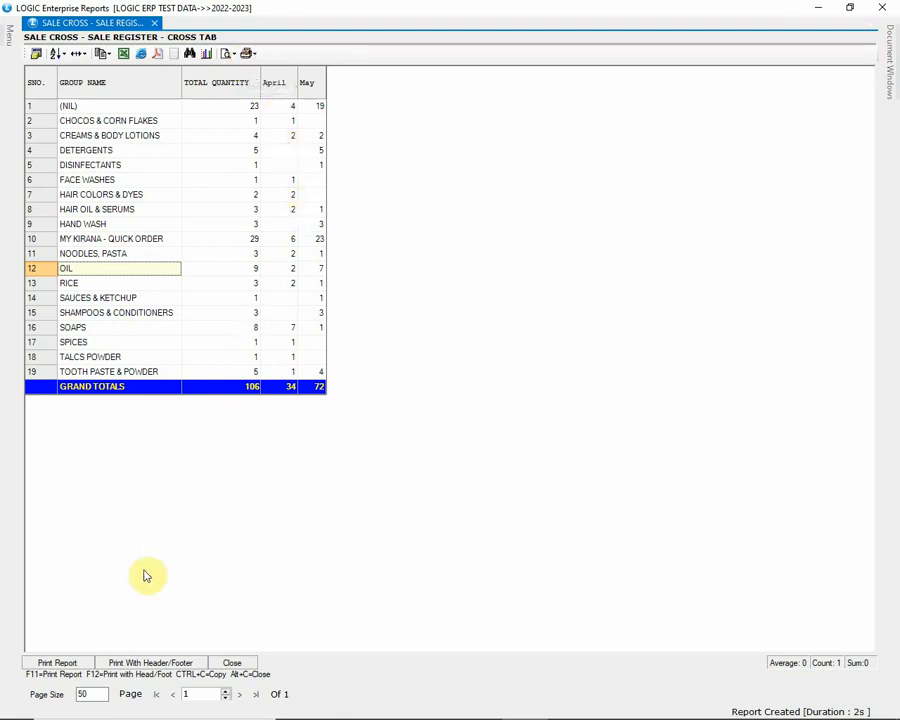
# Preview the report in RTF print mode and set its font to Courier New, regular, size 8.
pyautogui.click(50, 662)
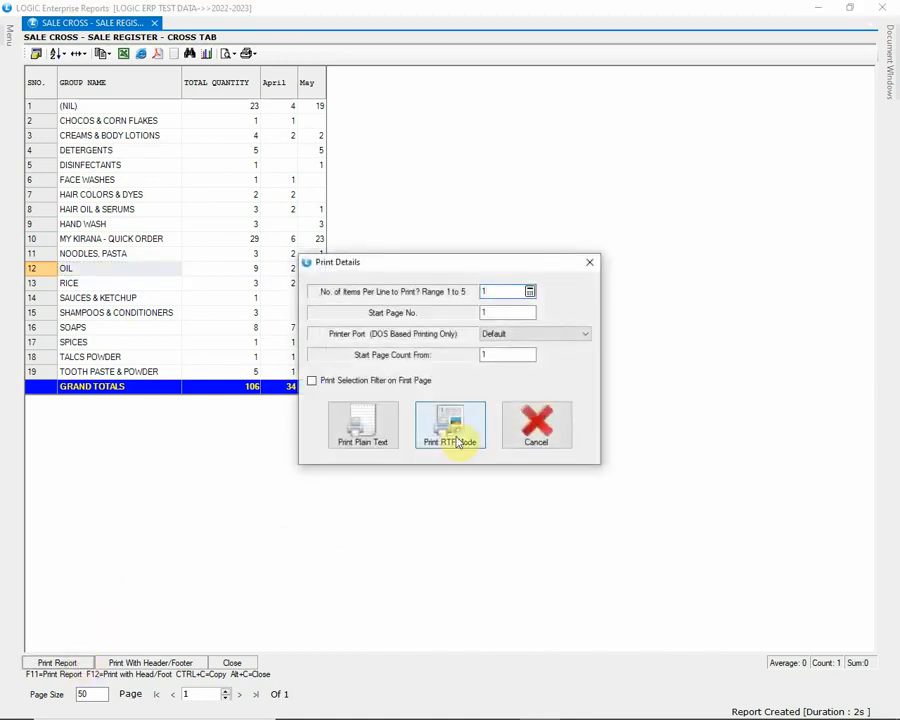
pyautogui.click(459, 442)
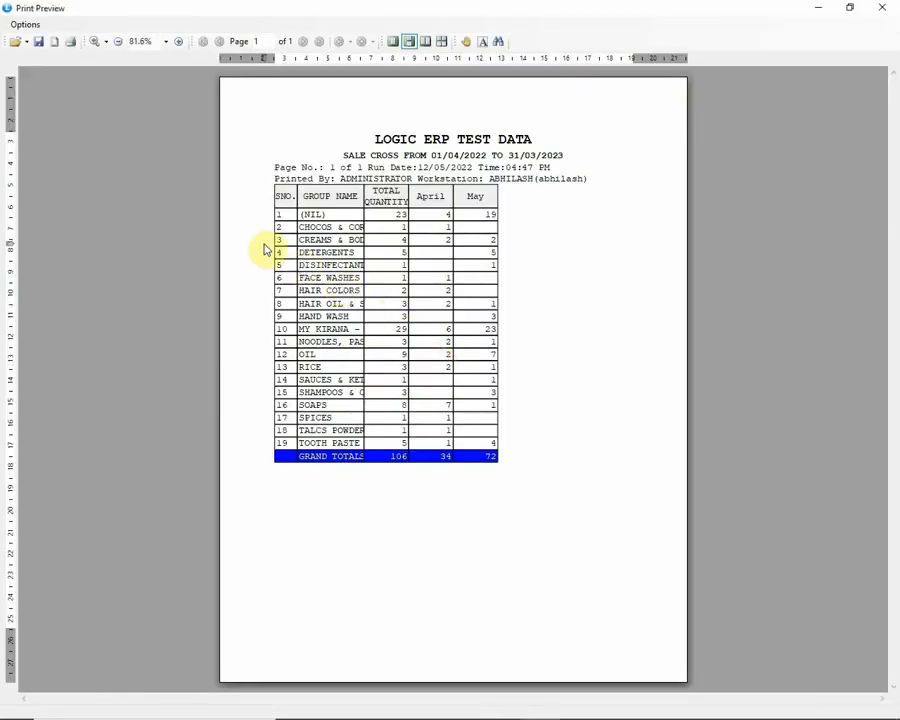
pyautogui.click(25, 24)
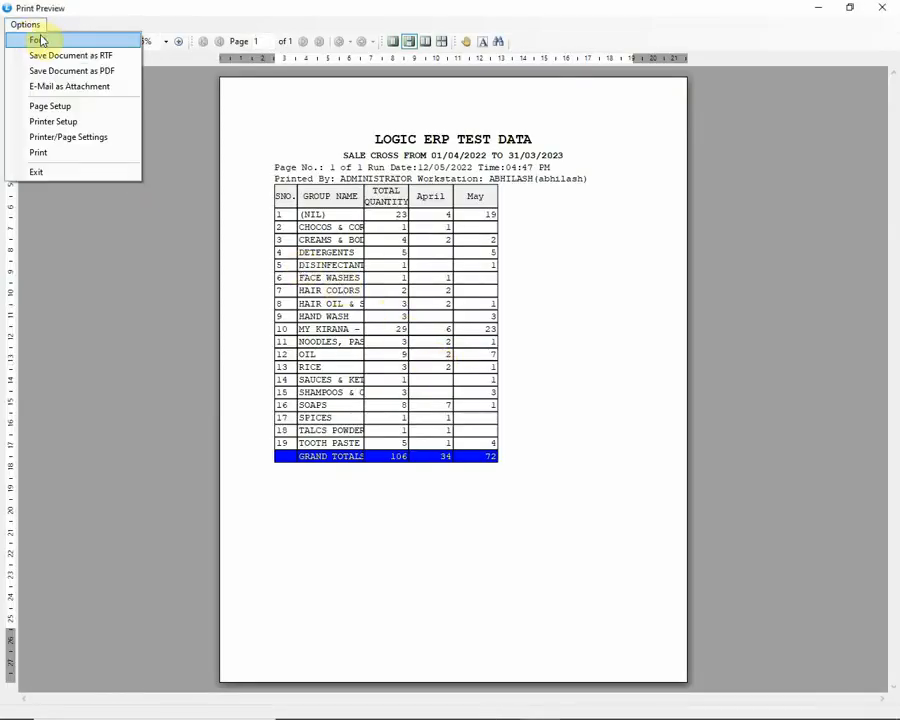
pyautogui.click(109, 41)
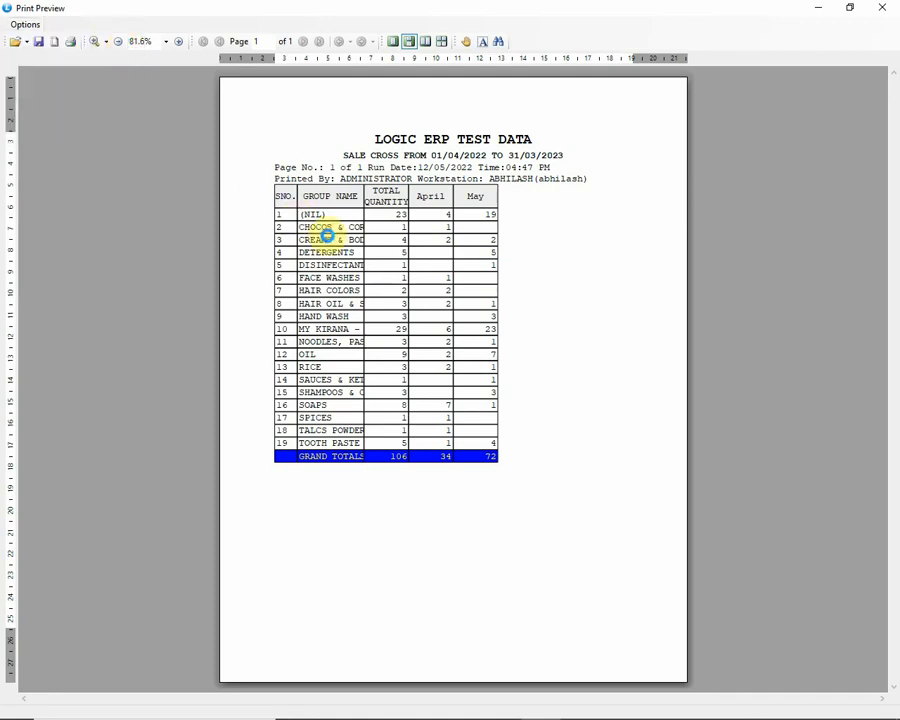
pyautogui.write('COUR')
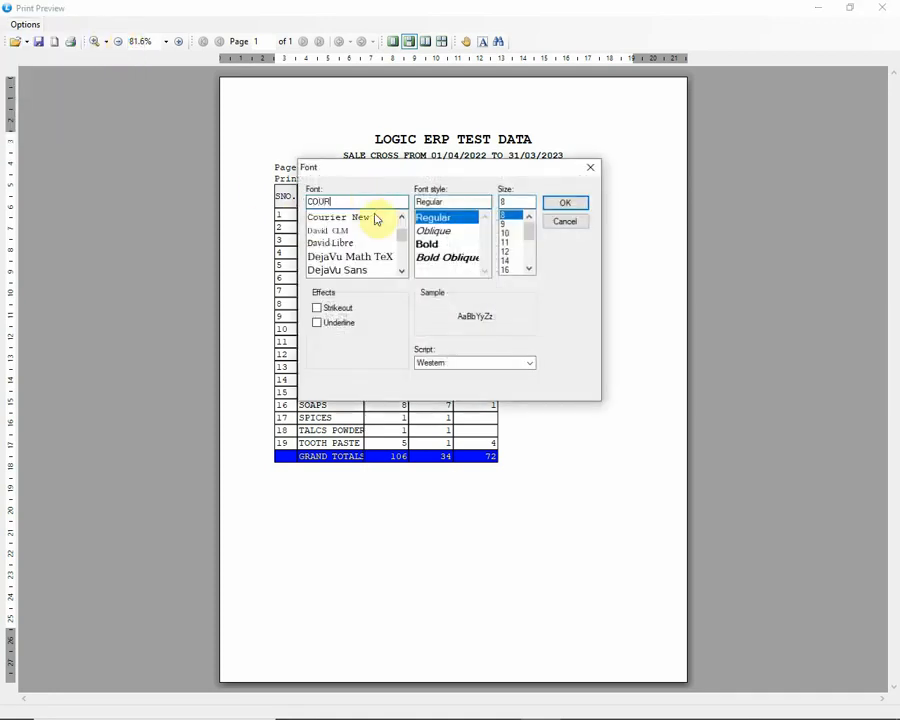
pyautogui.click(376, 219)
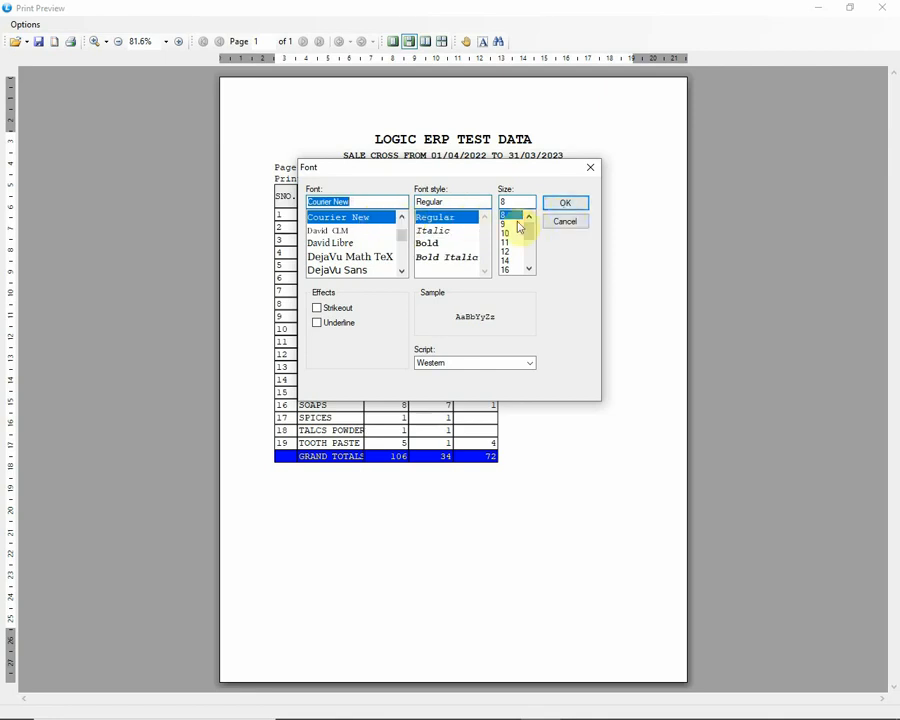
pyautogui.click(566, 203)
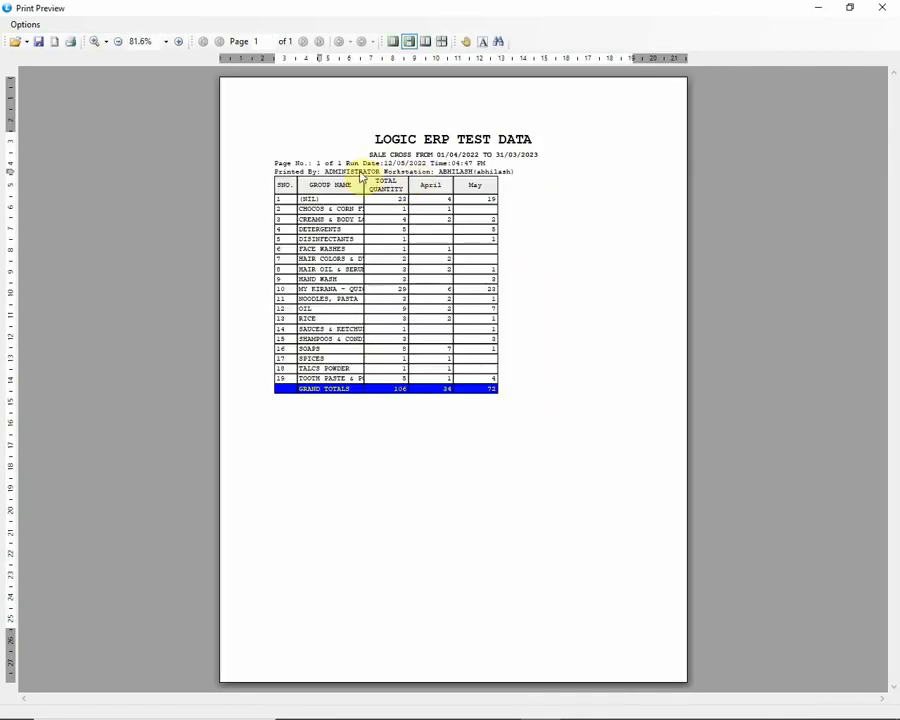
# In the printer and page settings, enable a custom paper size, choose A4 and check the MF240 Series printer selection.
pyautogui.click(23, 27)
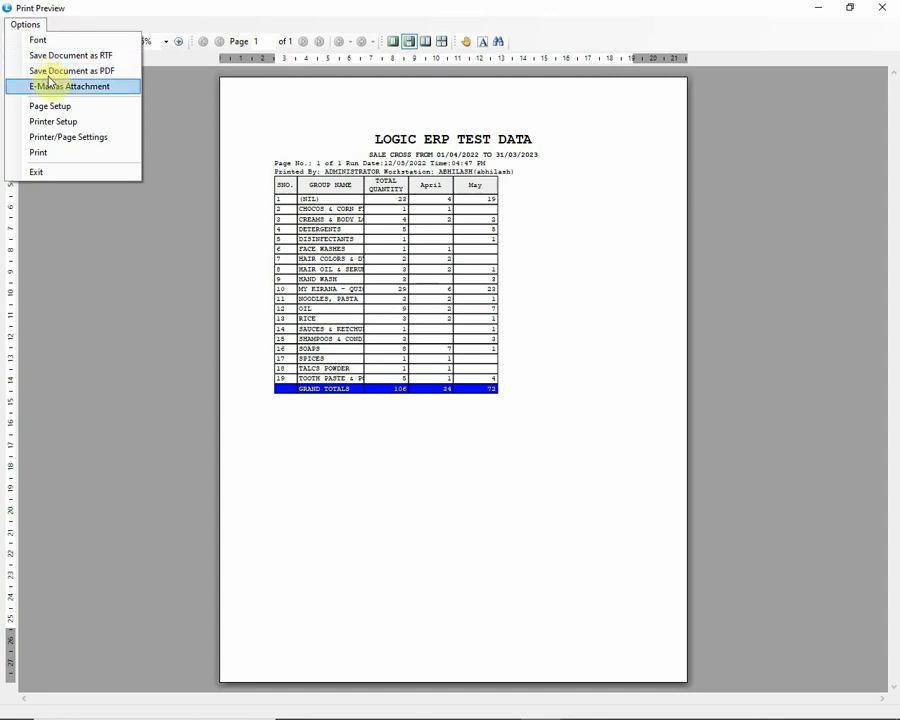
pyautogui.click(77, 136)
pyautogui.click(289, 313)
pyautogui.click(352, 316)
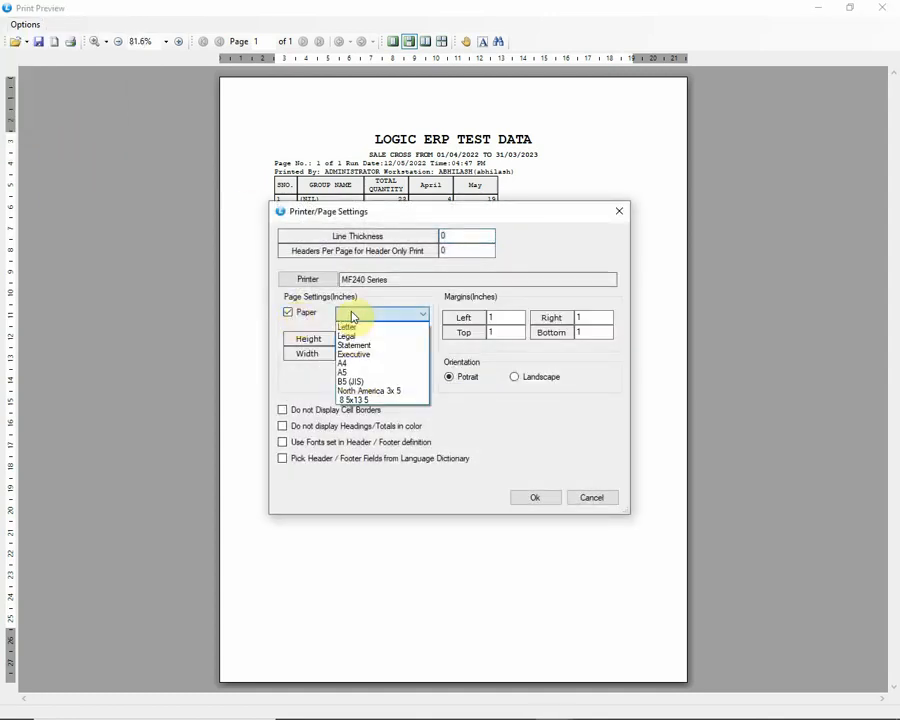
pyautogui.click(362, 364)
pyautogui.click(310, 281)
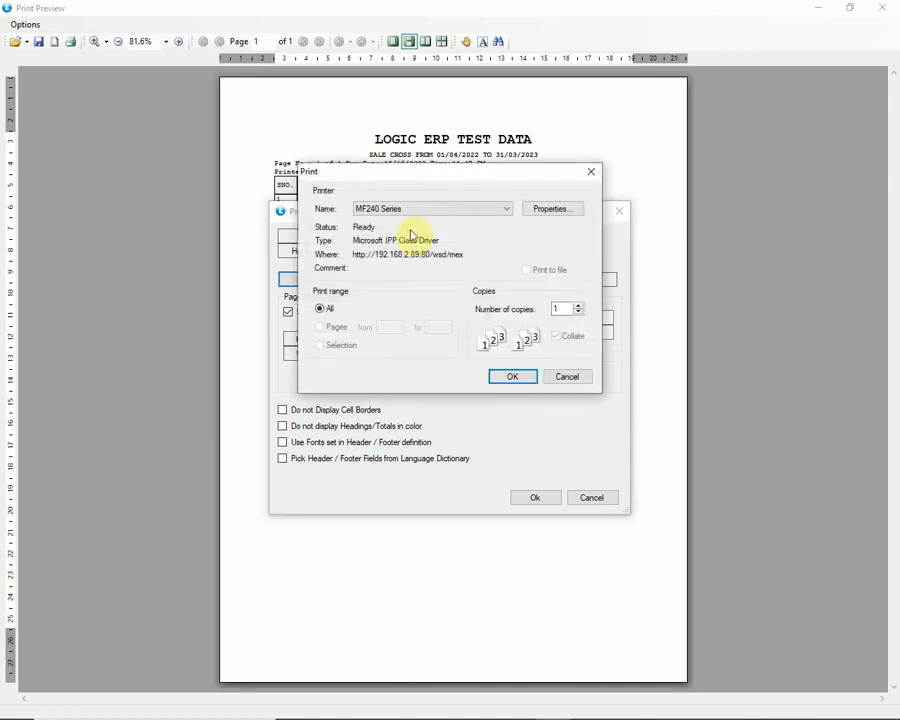
# Set the left, right, top and bottom page margins to 0.1 inch and apply the page settings.
pyautogui.click(460, 319)
pyautogui.write('0.1')
pyautogui.press('Tab')
pyautogui.write('0.1')
pyautogui.press('Tab')
pyautogui.write('0.1')
pyautogui.press('Tab')
pyautogui.write('0.1')
pyautogui.click(537, 497)
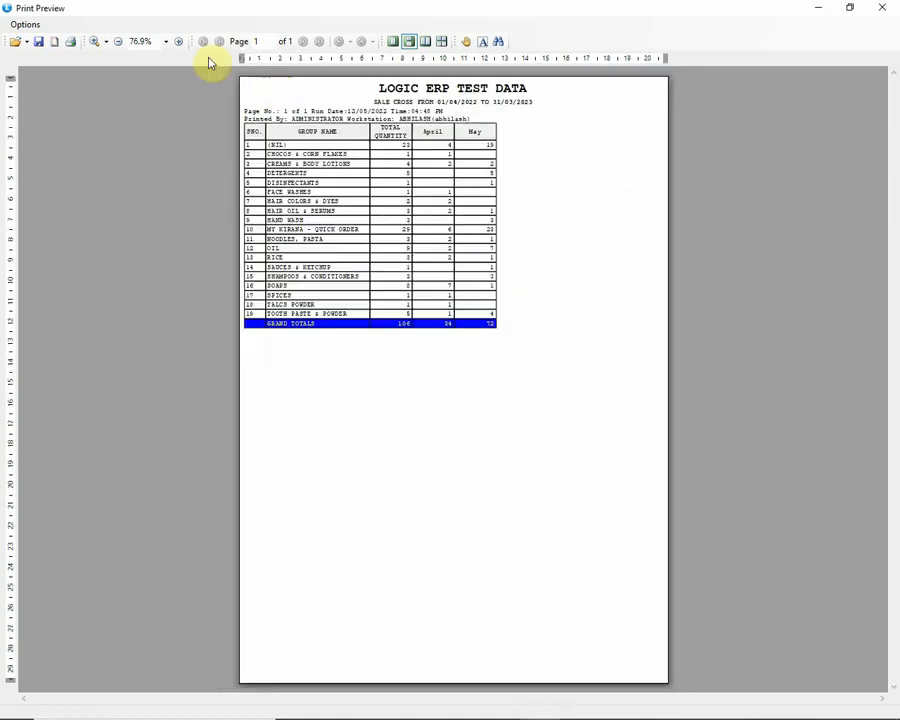
# Examine the group-wise report's page layout in the print preview and close the preview.
pyautogui.click(178, 43)
pyautogui.click(178, 43)
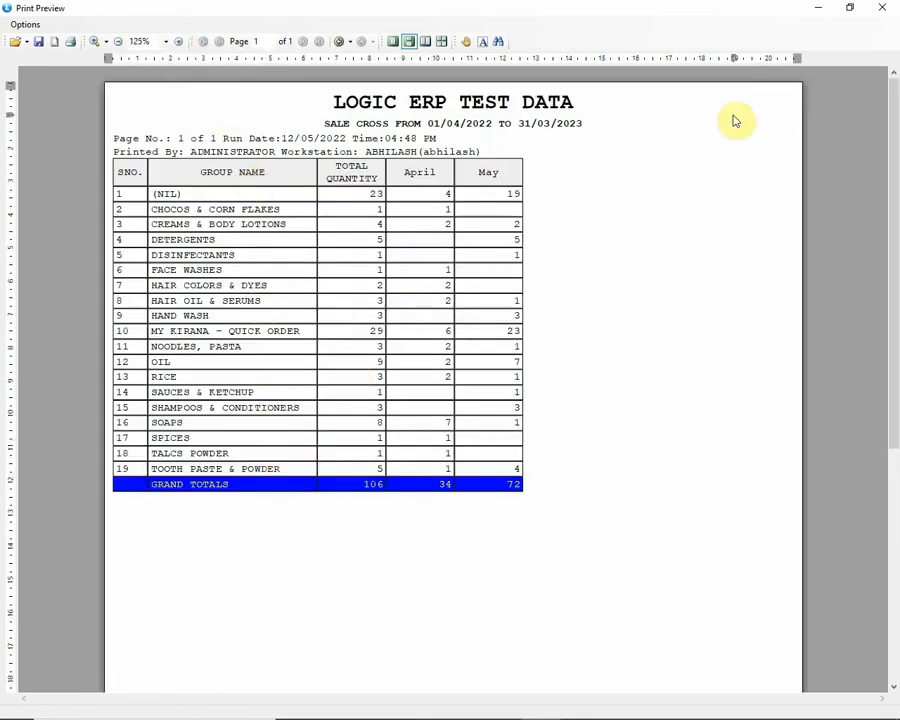
pyautogui.click(882, 8)
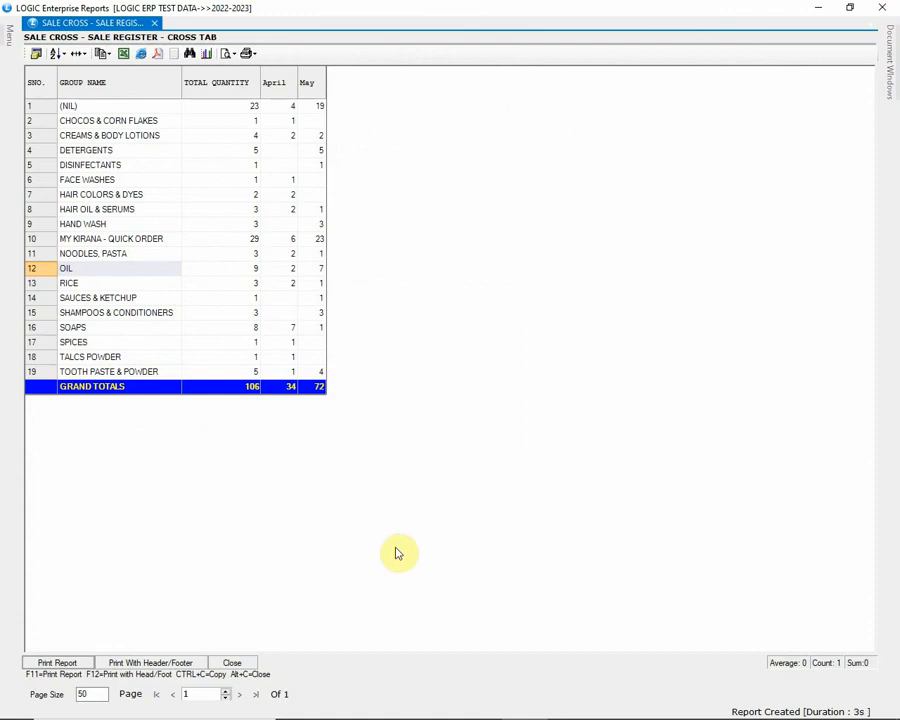
# Close the generated report and look through the available selection filters, from Party to Scheme Campaign.
pyautogui.click(233, 662)
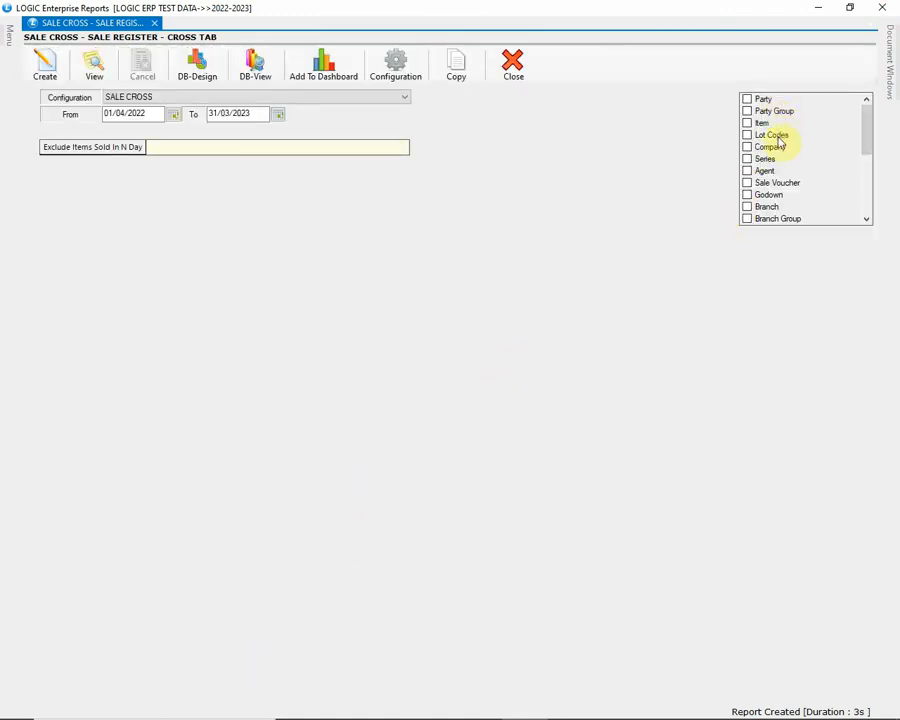
pyautogui.scroll(-4, 870, 157)
pyautogui.scroll(-2, 870, 157)
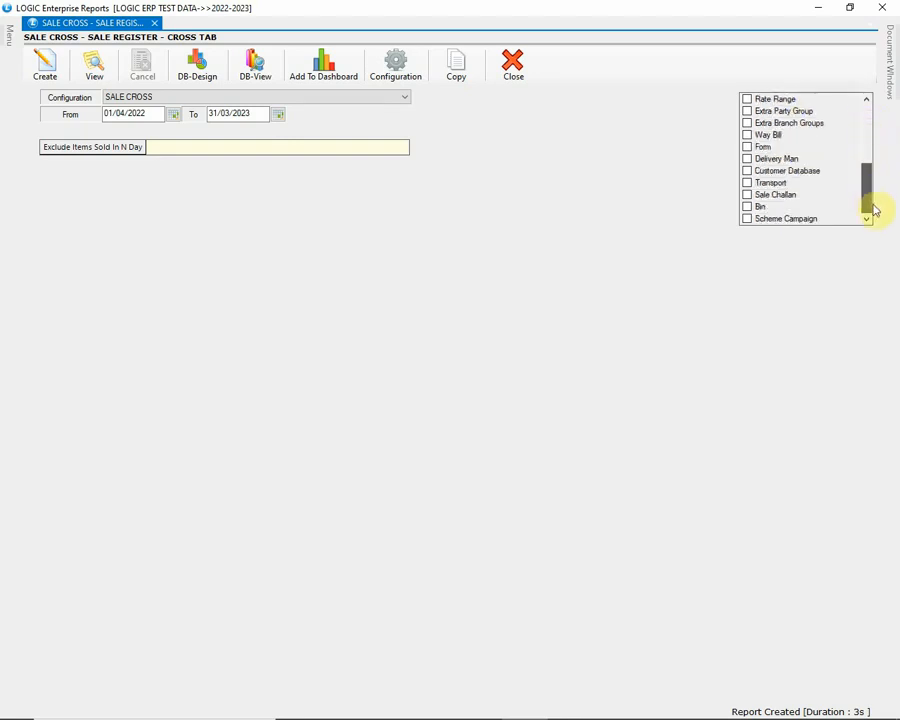
pyautogui.moveTo(872, 206); pyautogui.dragTo(874, 106)
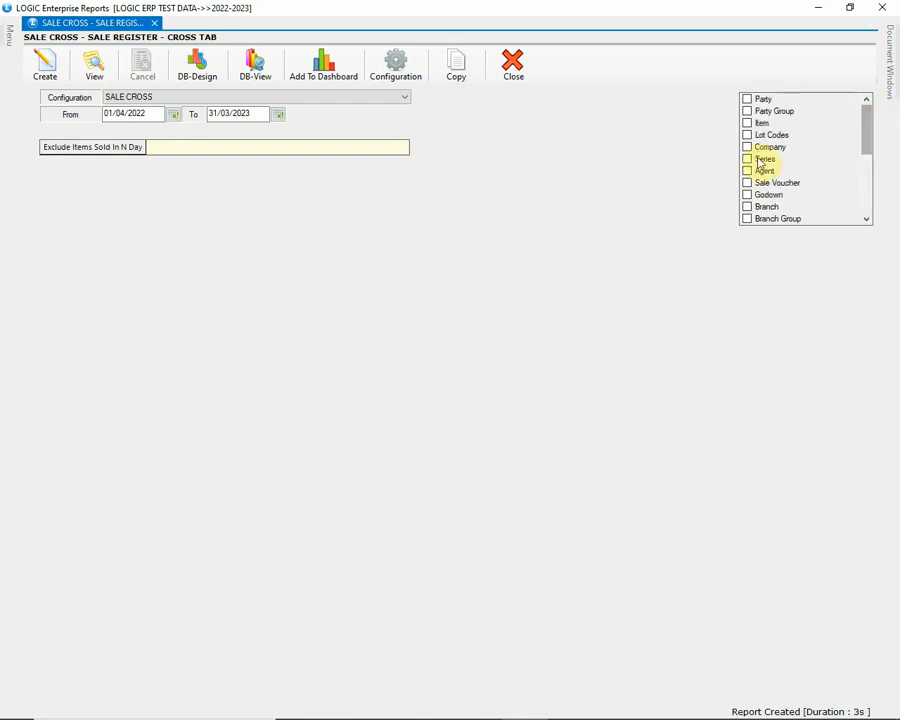
# Review the options for copying and deleting report configurations, with ITEM WISE PROFITIBILITY REPORT selected.
pyautogui.click(456, 70)
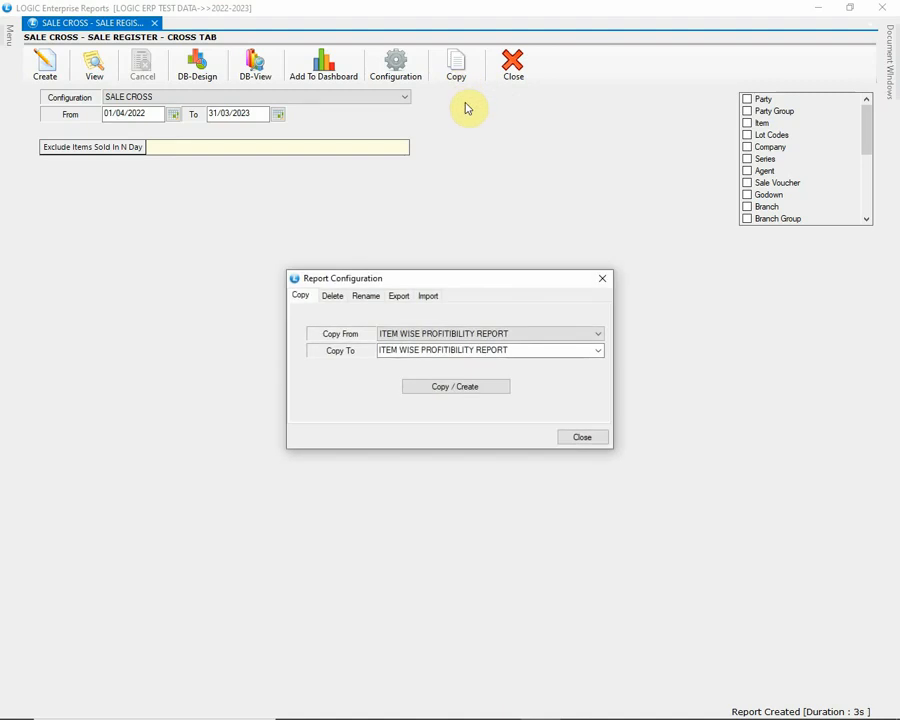
pyautogui.click(478, 333)
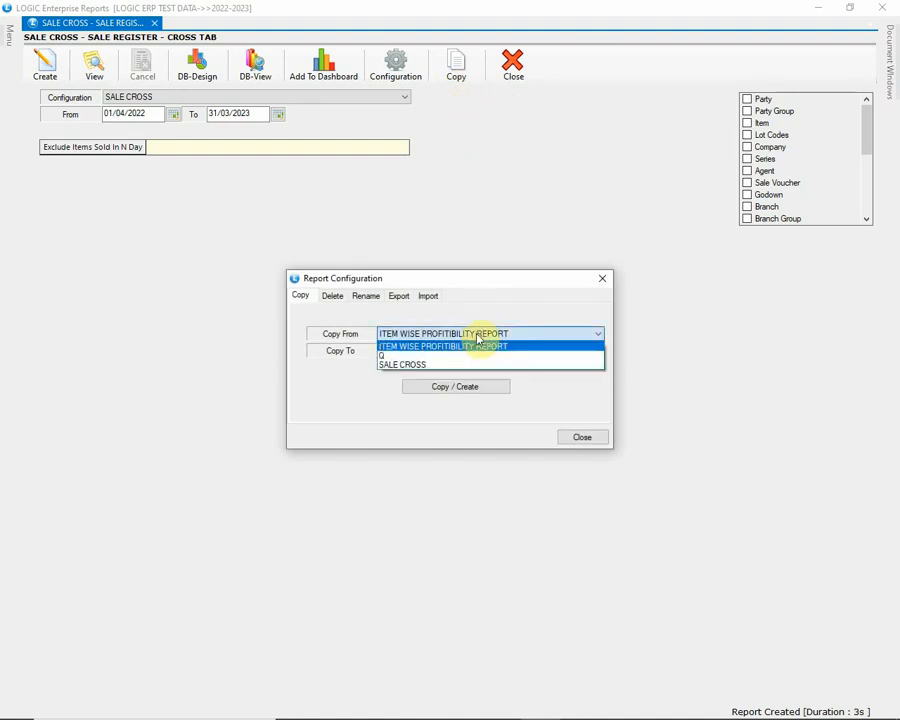
pyautogui.click(478, 345)
pyautogui.click(512, 350)
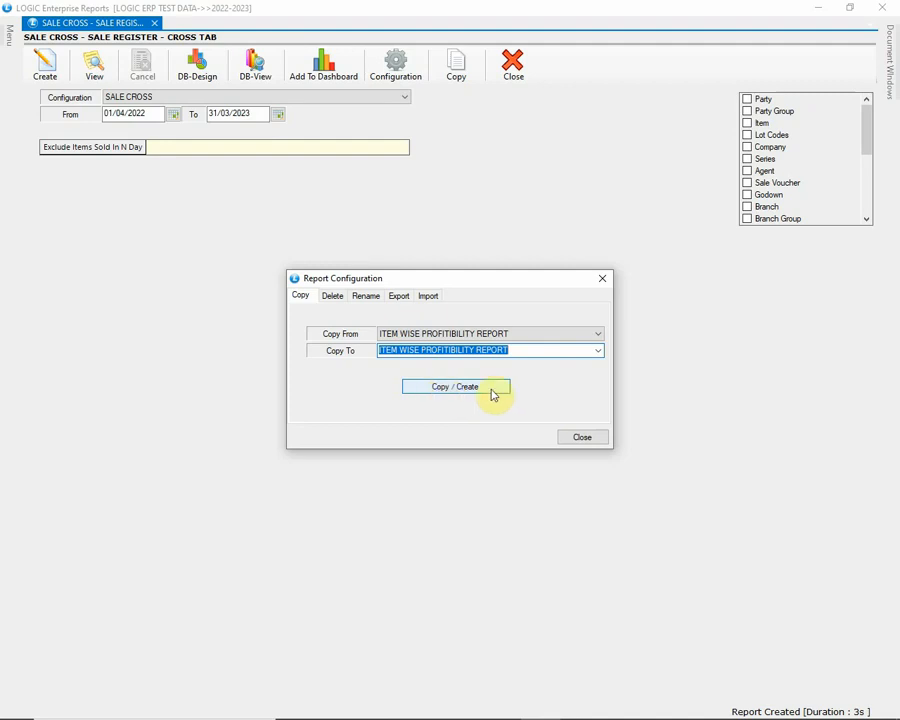
pyautogui.click(336, 297)
pyautogui.click(416, 346)
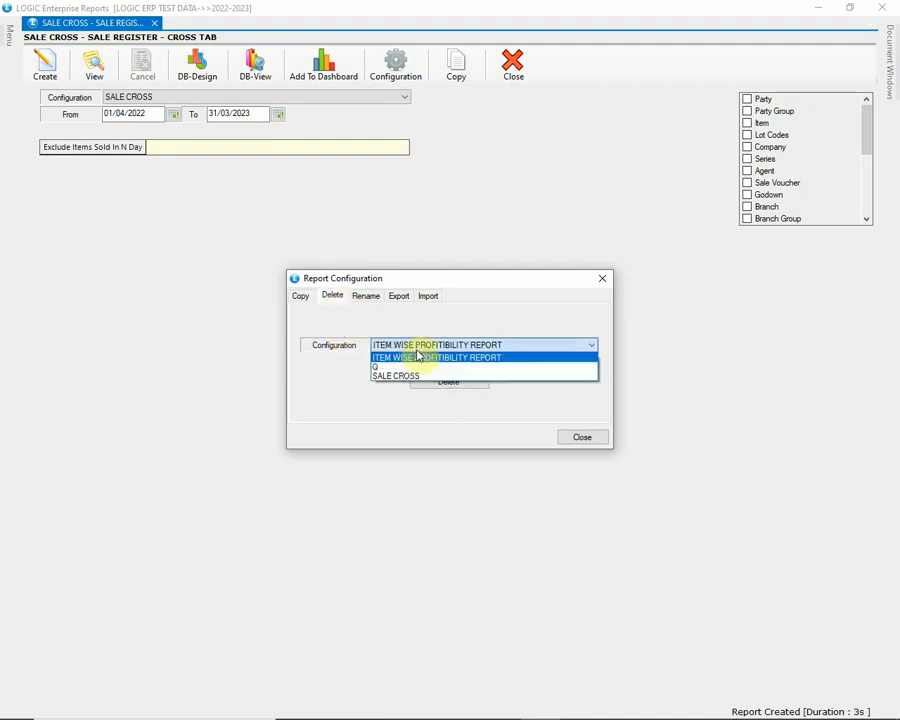
pyautogui.click(427, 357)
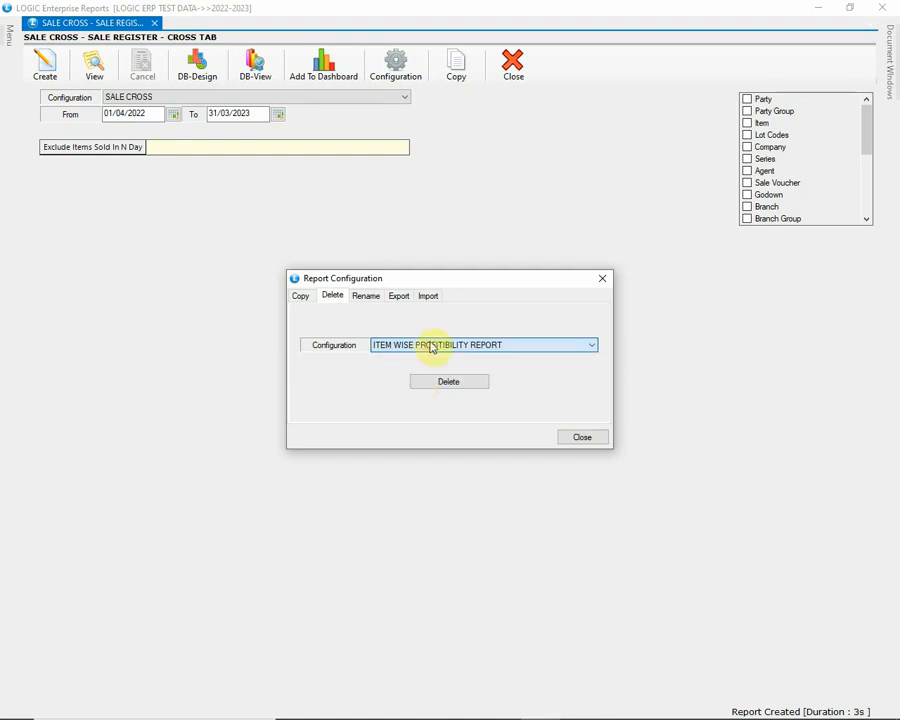
# Try to rename the SALE CROSS configuration as SALE CROSS REPOR.
pyautogui.click(366, 297)
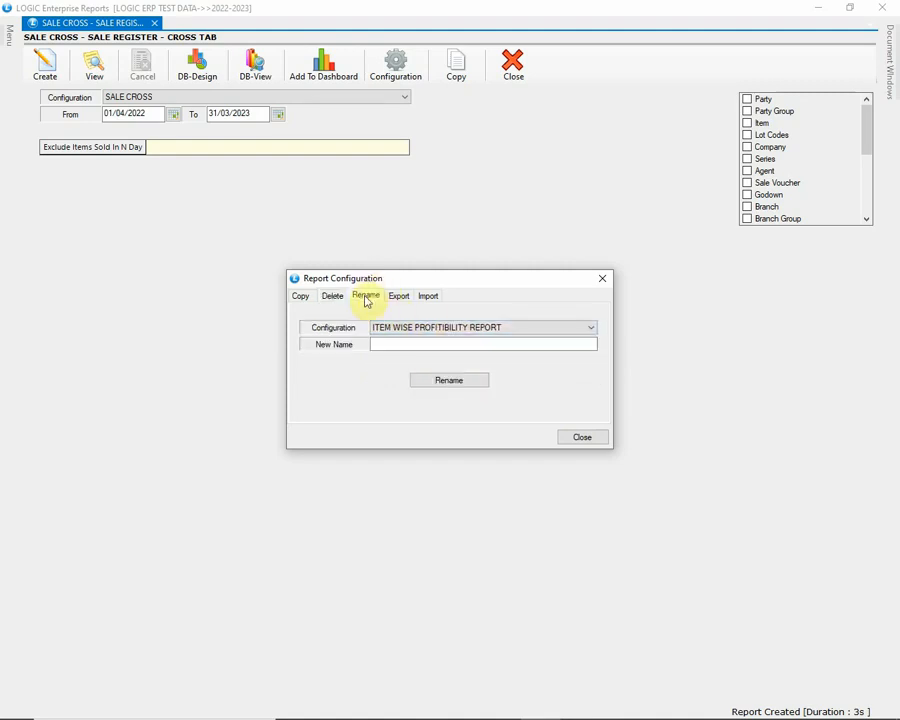
pyautogui.click(388, 330)
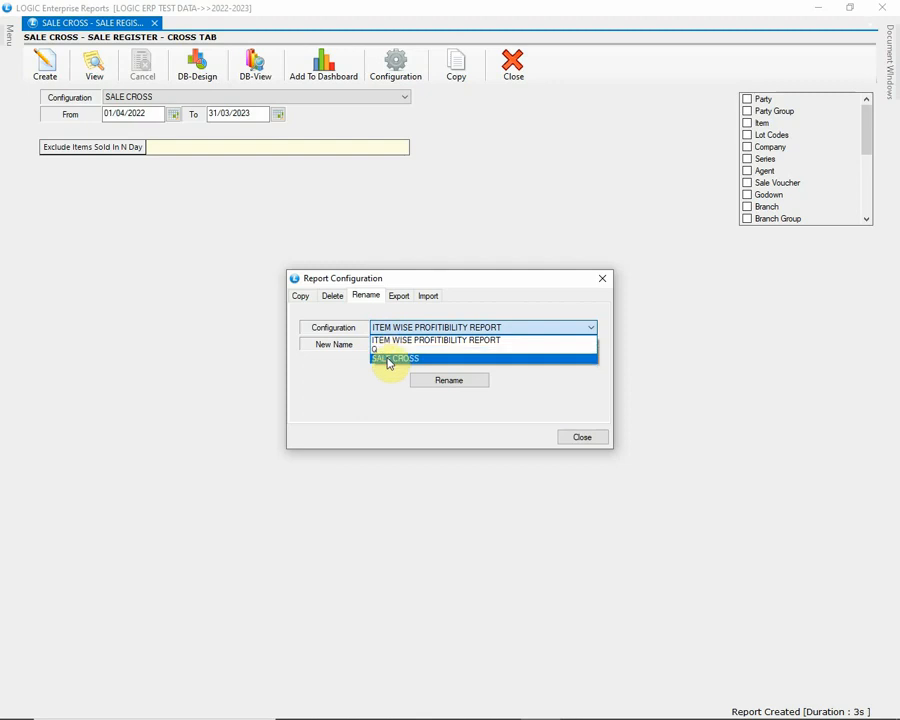
pyautogui.click(390, 359)
pyautogui.write('SALE CROSS REPOR')
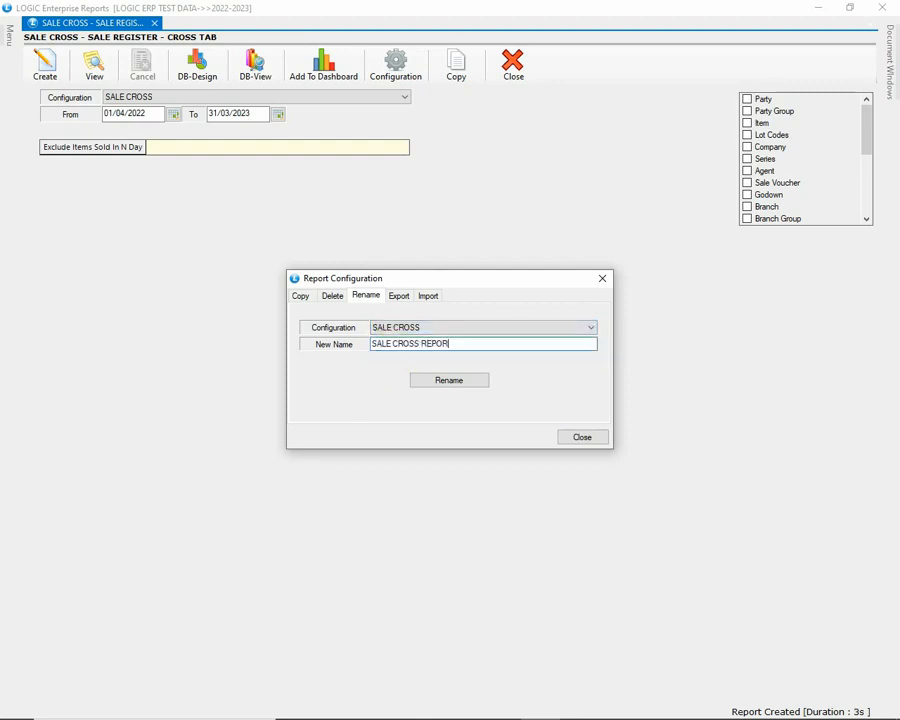
pyautogui.click(458, 381)
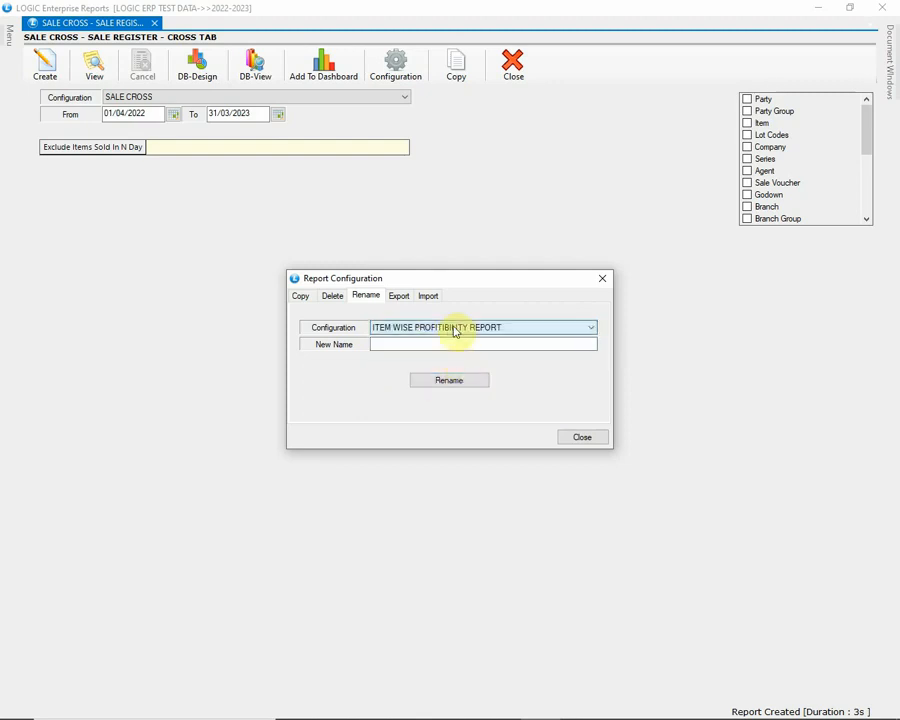
# Select the ITEM WISE PROFITIBILITY REPORT, Q and SALE CROSS configurations and try to export them without a target file.
pyautogui.click(399, 297)
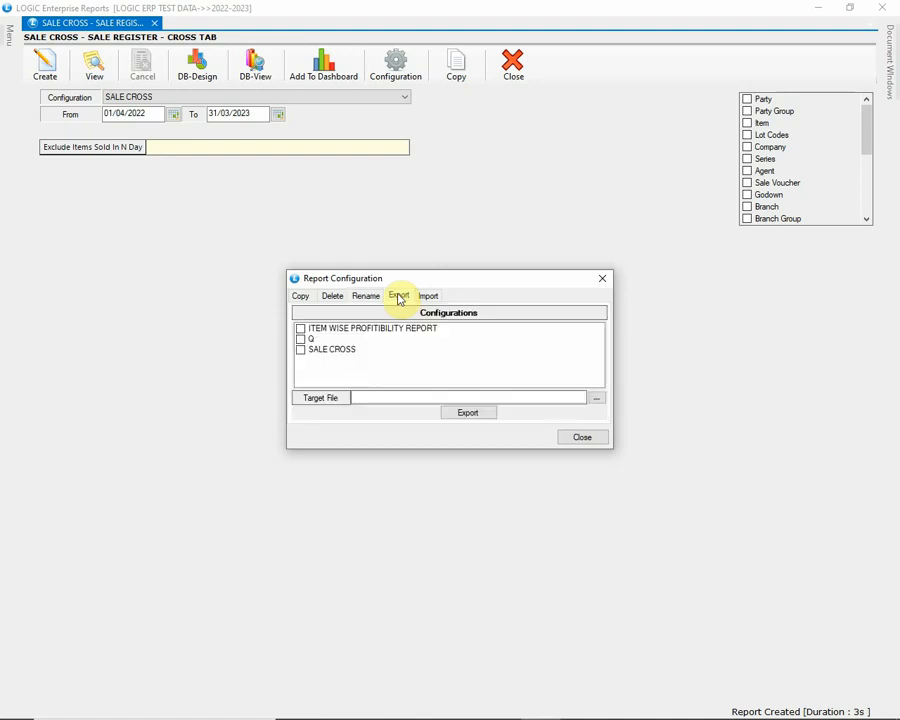
pyautogui.click(301, 330)
pyautogui.click(301, 339)
pyautogui.click(302, 348)
pyautogui.click(301, 339)
pyautogui.click(301, 328)
pyautogui.click(301, 339)
pyautogui.click(302, 349)
pyautogui.click(300, 349)
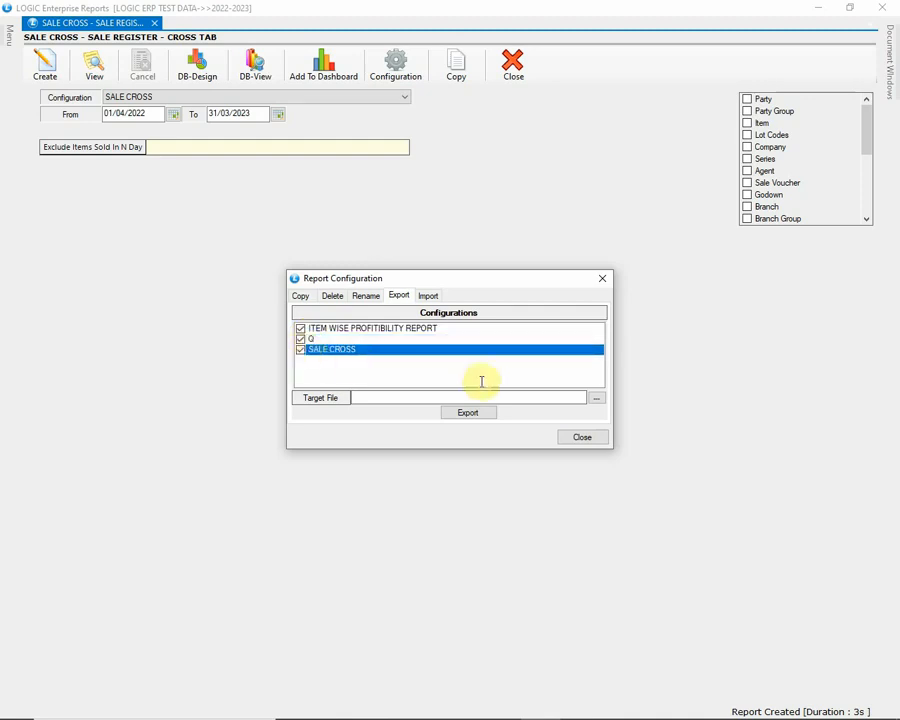
pyautogui.click(474, 413)
# View the options for importing report configurations and close the configuration management dialog.
pyautogui.click(429, 298)
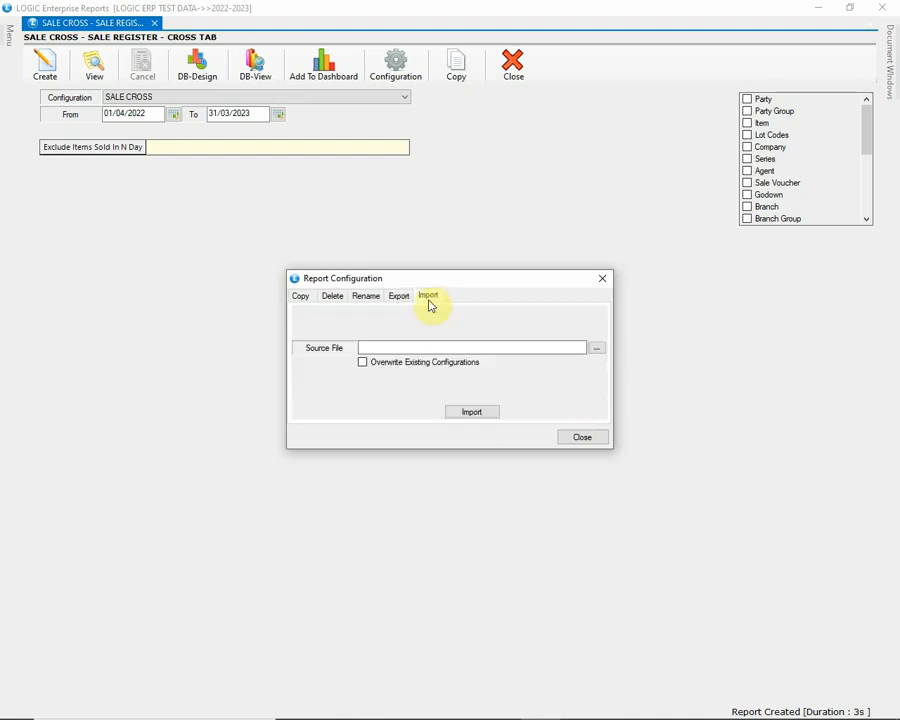
pyautogui.click(580, 437)
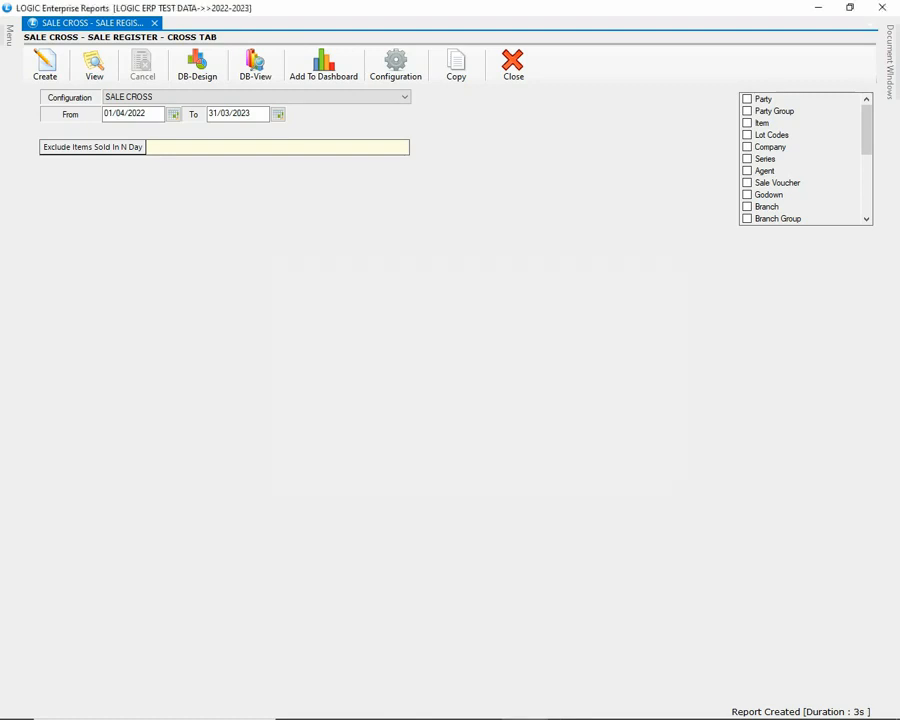